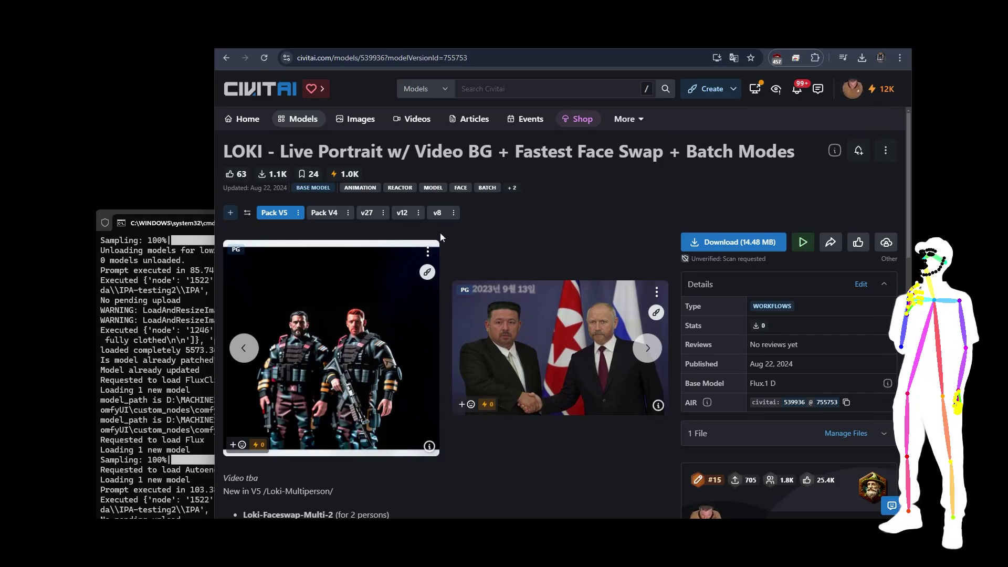
# Pan and zoom around the IP Adapter workflow to inspect its node groups and generated group photos.
pyautogui.scroll(-1, 465, 253)
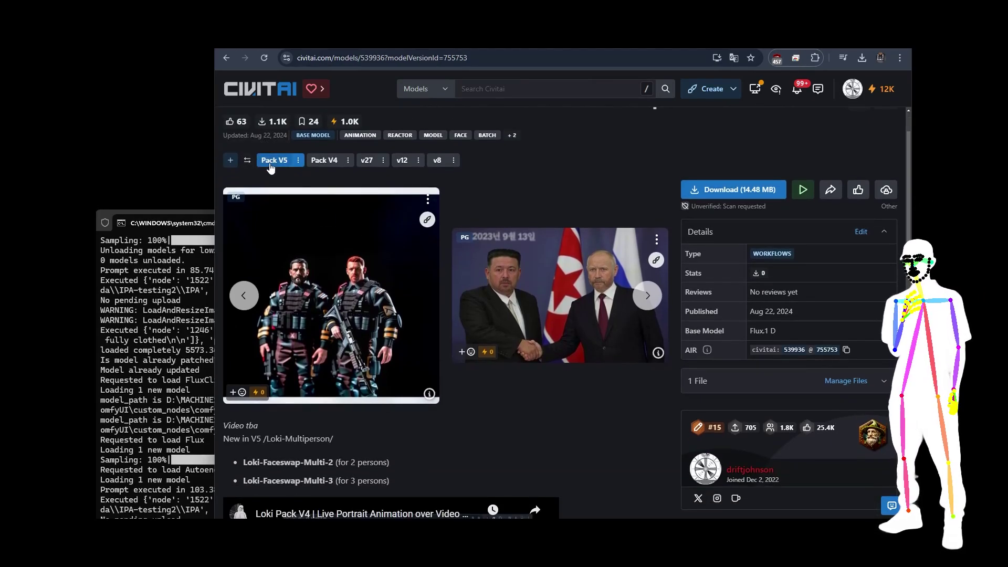
pyautogui.scroll(-1, 311, 397)
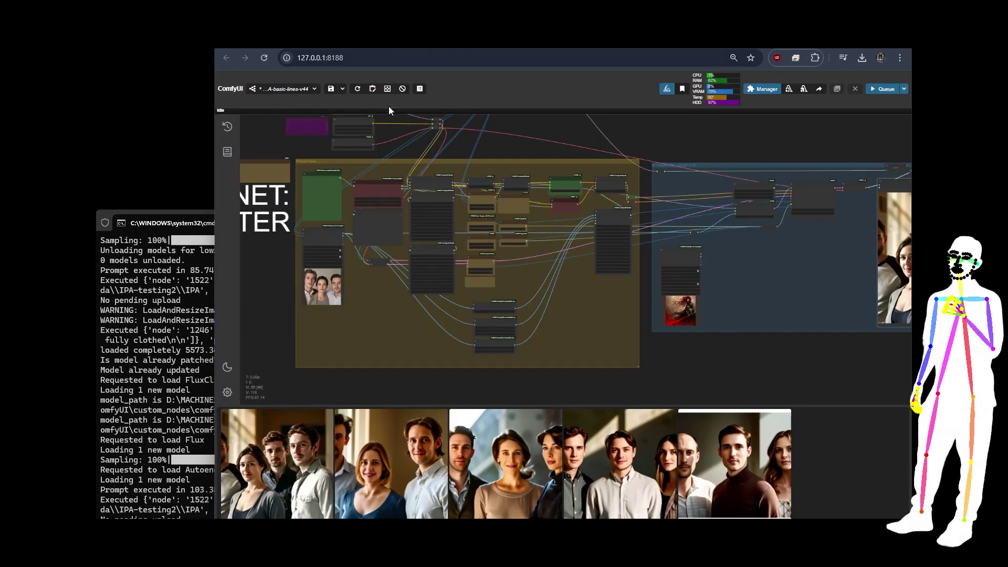
pyautogui.scroll(-5, 480, 192)
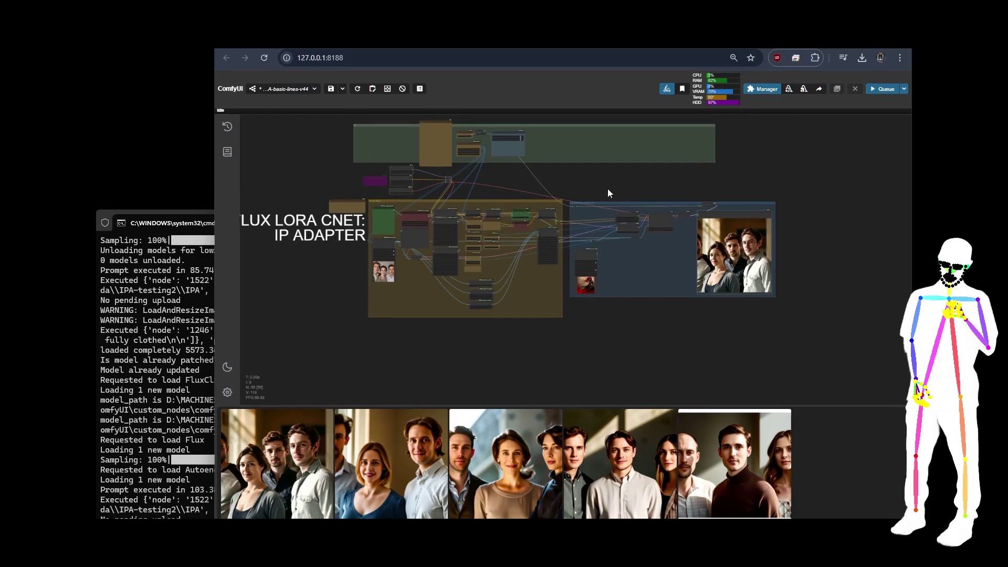
pyautogui.moveTo(604, 198); pyautogui.dragTo(617, 200)
pyautogui.moveTo(322, 317); pyautogui.dragTo(351, 315)
pyautogui.scroll(6, 467, 203)
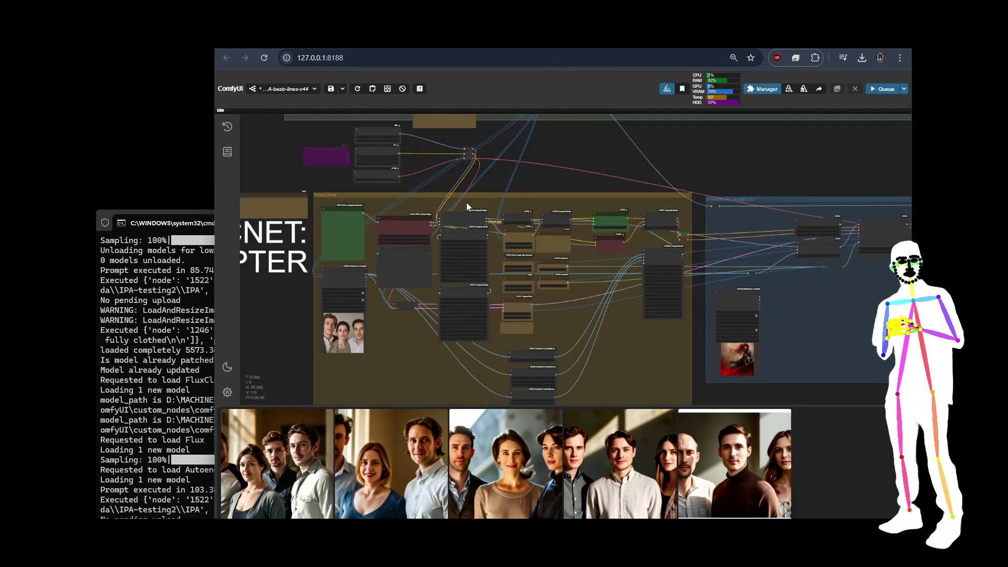
pyautogui.scroll(-4, 423, 240)
pyautogui.scroll(-2, 423, 240)
pyautogui.scroll(10, 799, 254)
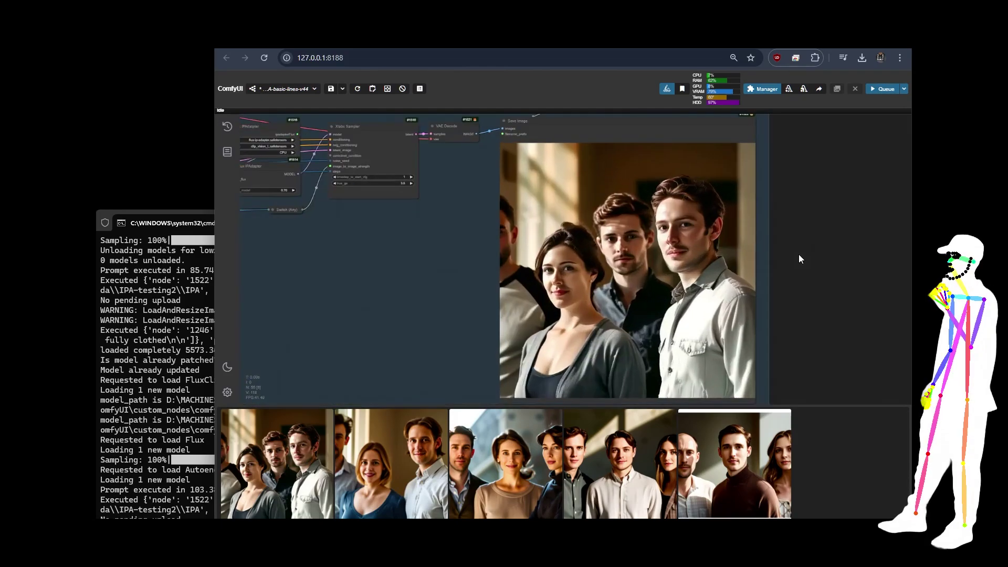
pyautogui.scroll(-10, 833, 232)
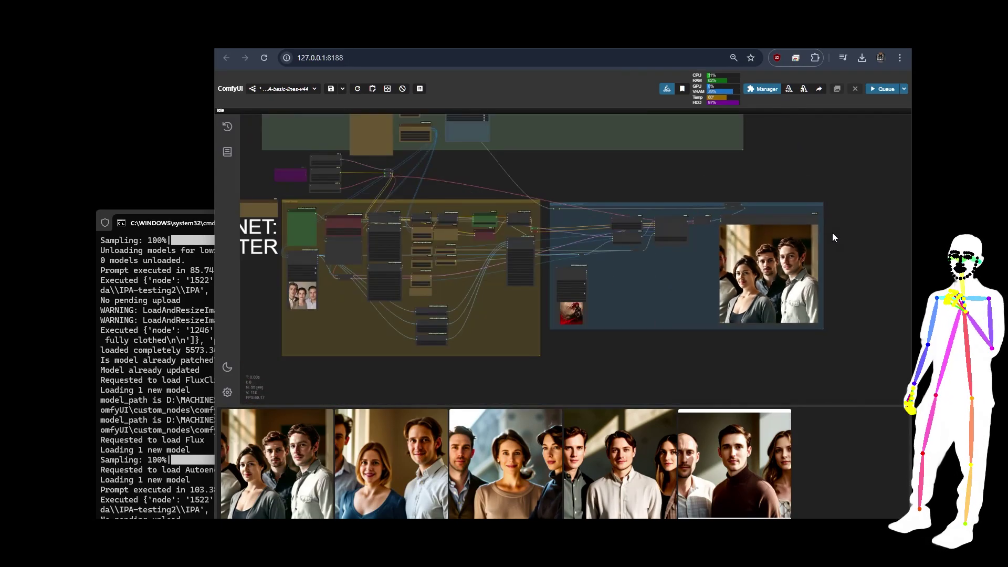
pyautogui.moveTo(624, 168); pyautogui.dragTo(651, 196)
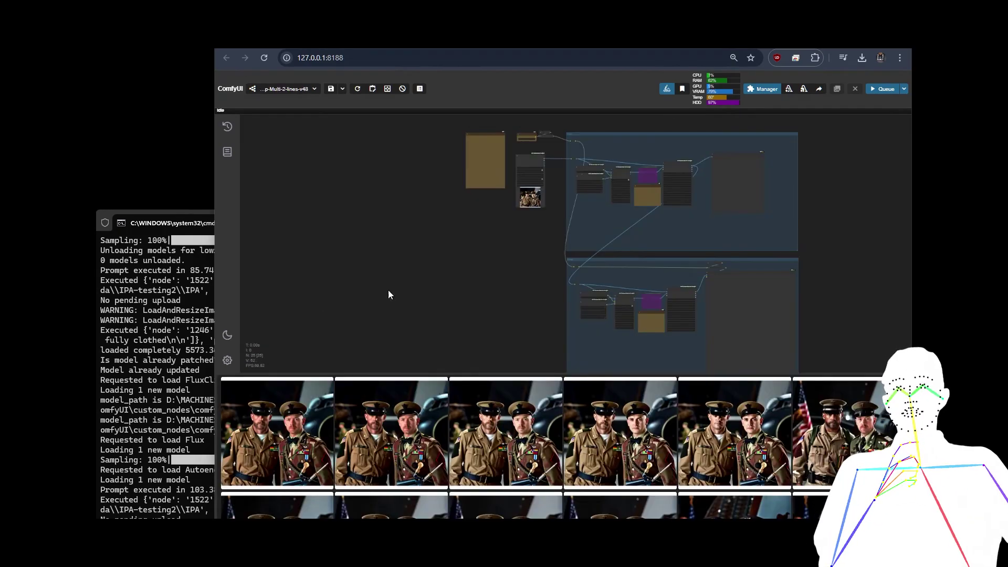
# Inspect the Multi-2 ReActor nodes and two-soldier input image, then queue the face-swap run.
pyautogui.moveTo(817, 224); pyautogui.dragTo(755, 223)
pyautogui.moveTo(375, 263)
pyautogui.mouseDown()
pyautogui.moveTo(380, 281)
pyautogui.moveTo(376, 239)
pyautogui.moveTo(371, 275)
pyautogui.mouseUp()
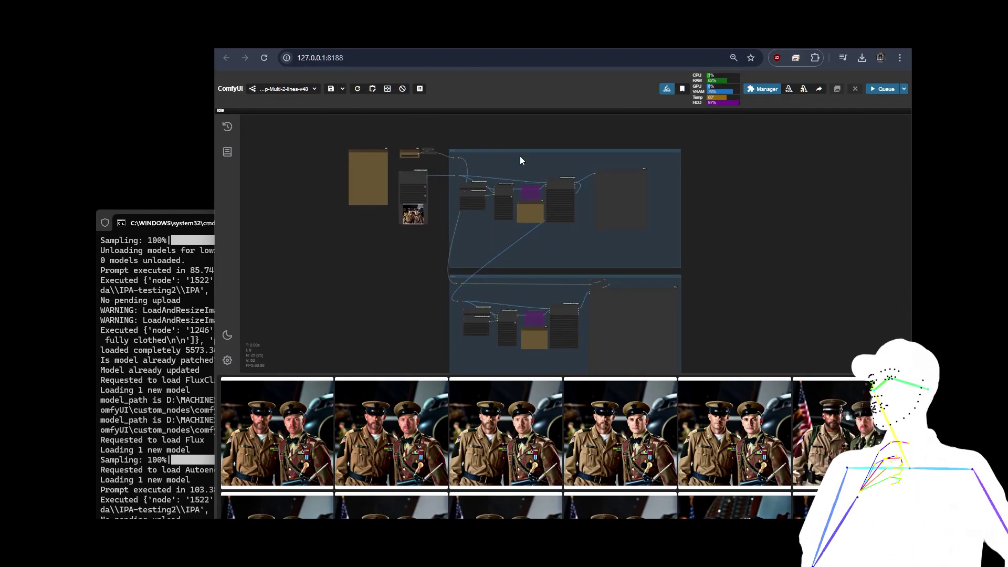
pyautogui.scroll(10, 520, 157)
pyautogui.moveTo(400, 254); pyautogui.dragTo(543, 156)
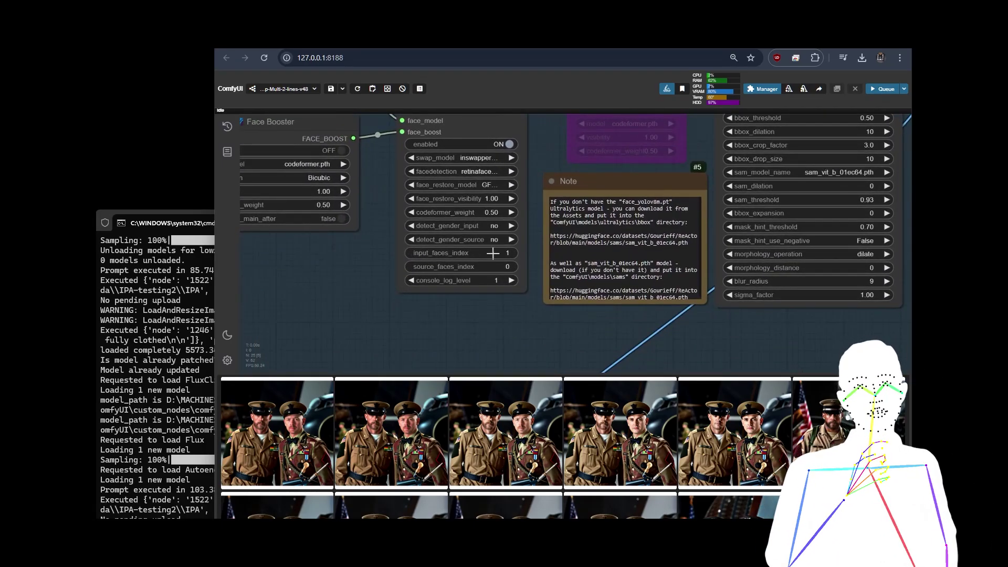
pyautogui.scroll(-15, 497, 267)
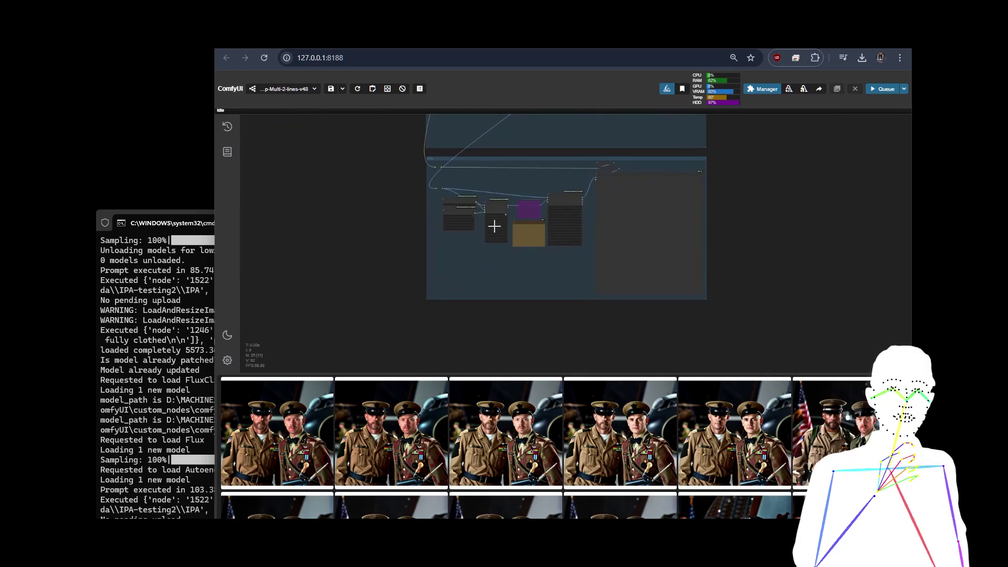
pyautogui.scroll(12, 401, 185)
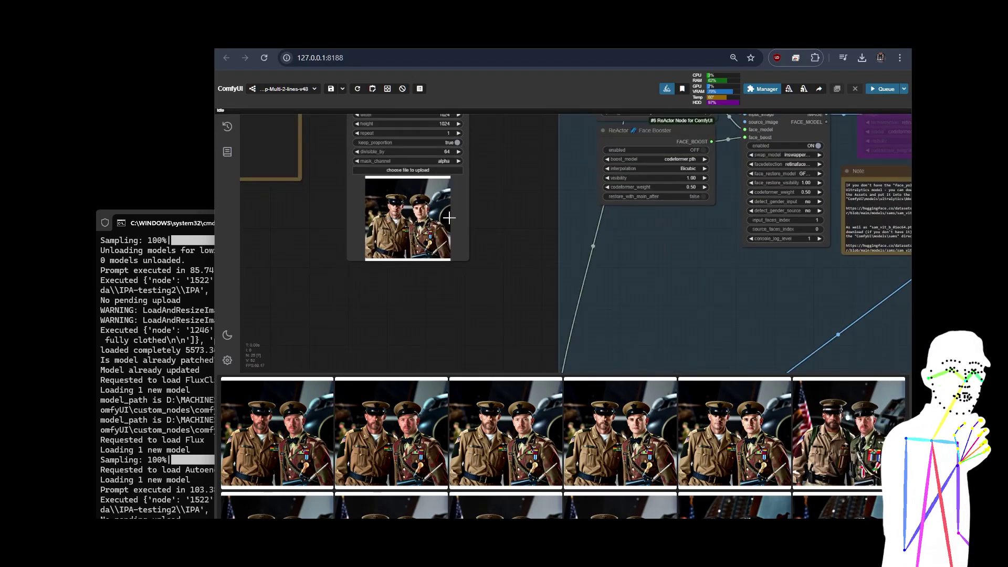
pyautogui.scroll(8, 347, 181)
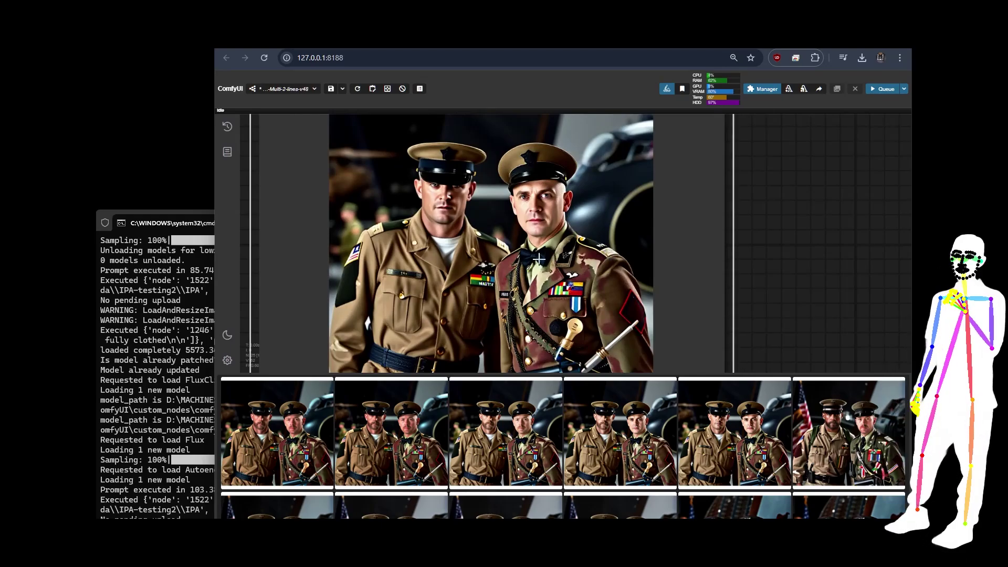
pyautogui.scroll(-10, 282, 270)
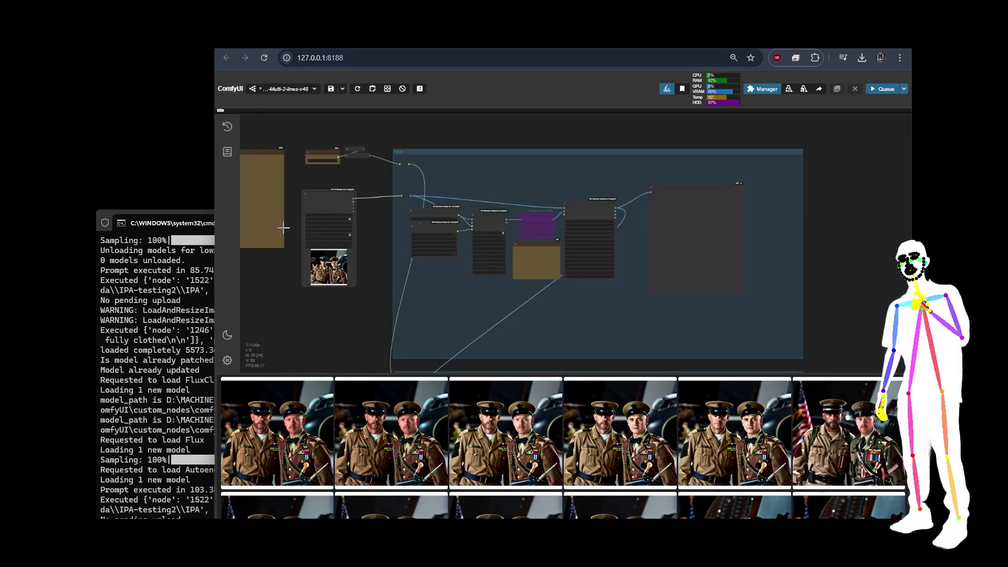
pyautogui.scroll(-1, 577, 224)
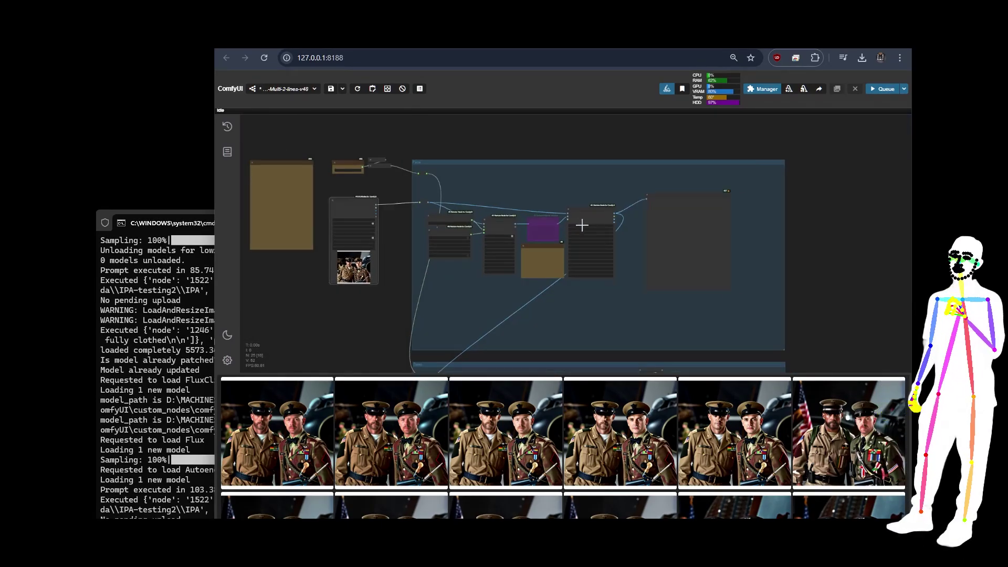
pyautogui.click(881, 90)
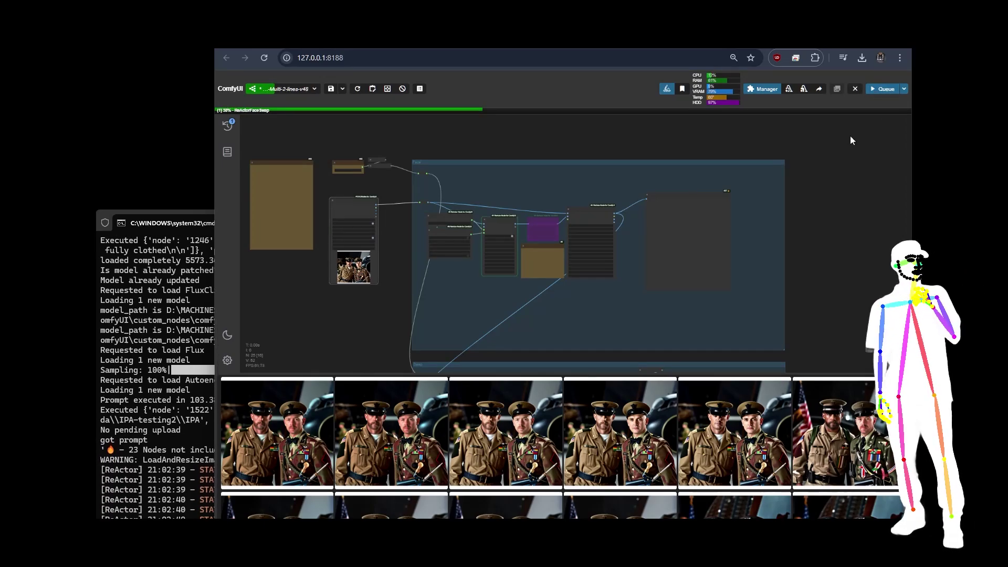
# Pan down to the Save Image group to view the face-swapped soldier photo.
pyautogui.scroll(3, 626, 221)
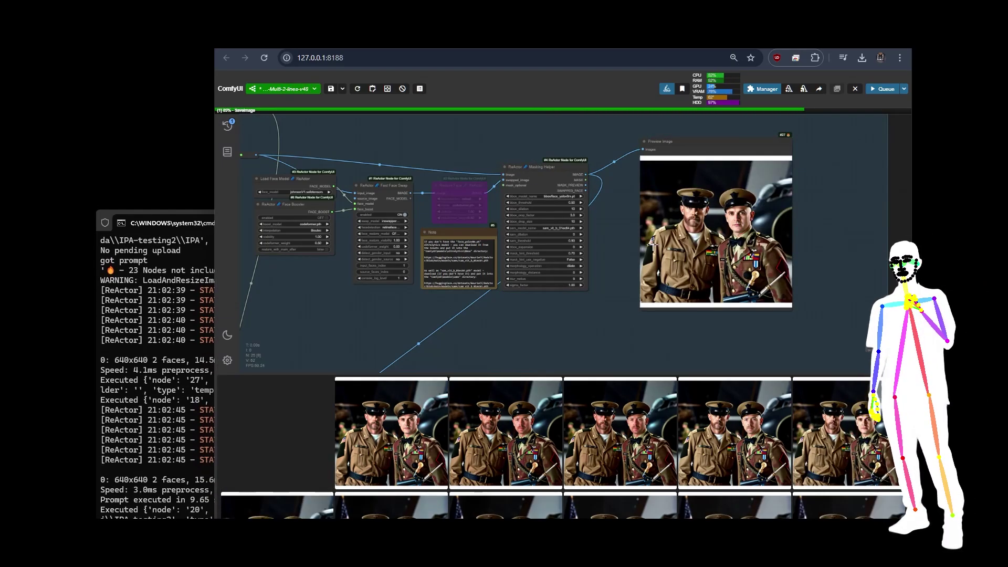
pyautogui.moveTo(905, 315); pyautogui.dragTo(888, 128)
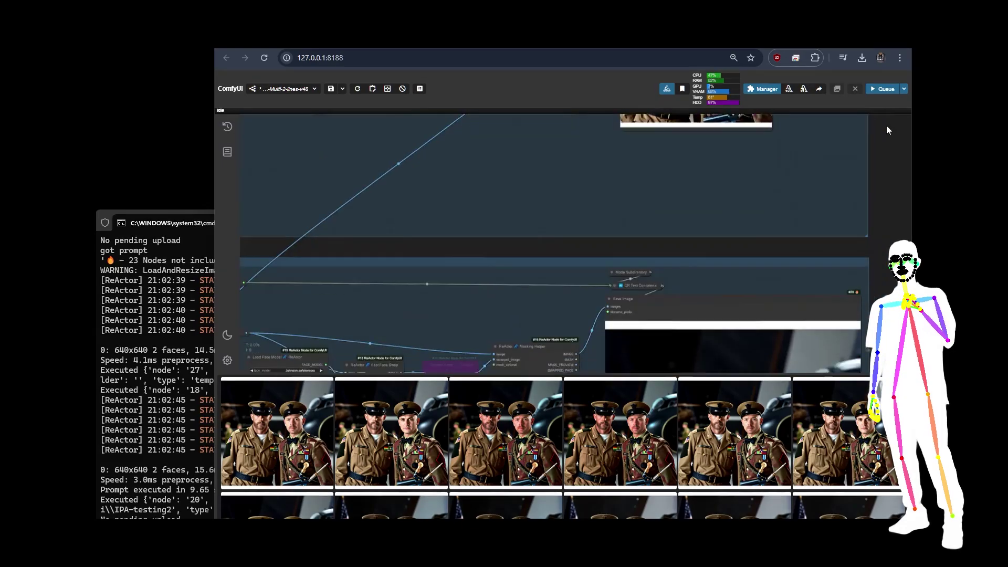
pyautogui.moveTo(892, 370); pyautogui.dragTo(897, 244)
pyautogui.moveTo(901, 321); pyautogui.dragTo(811, 275)
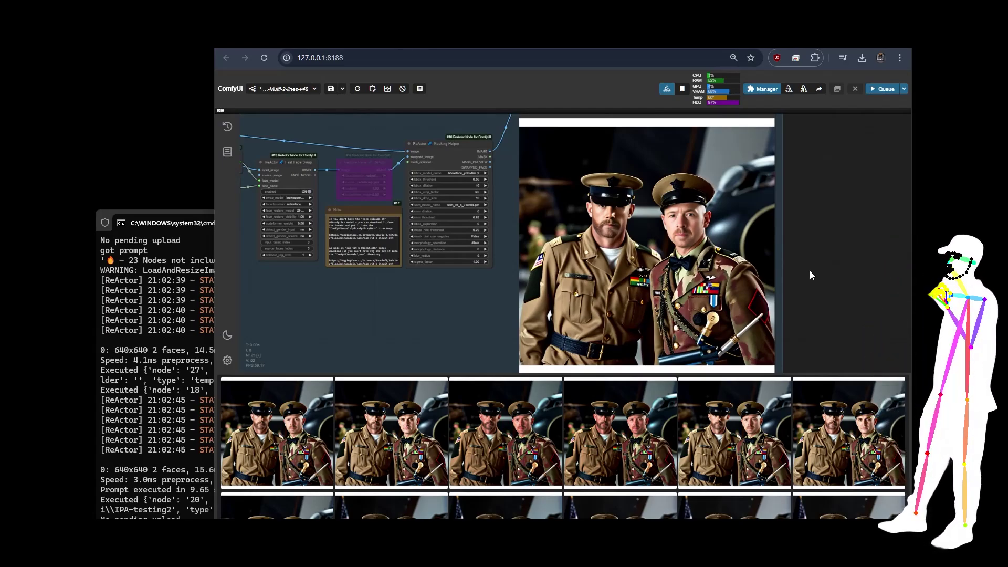
pyautogui.scroll(3, 683, 234)
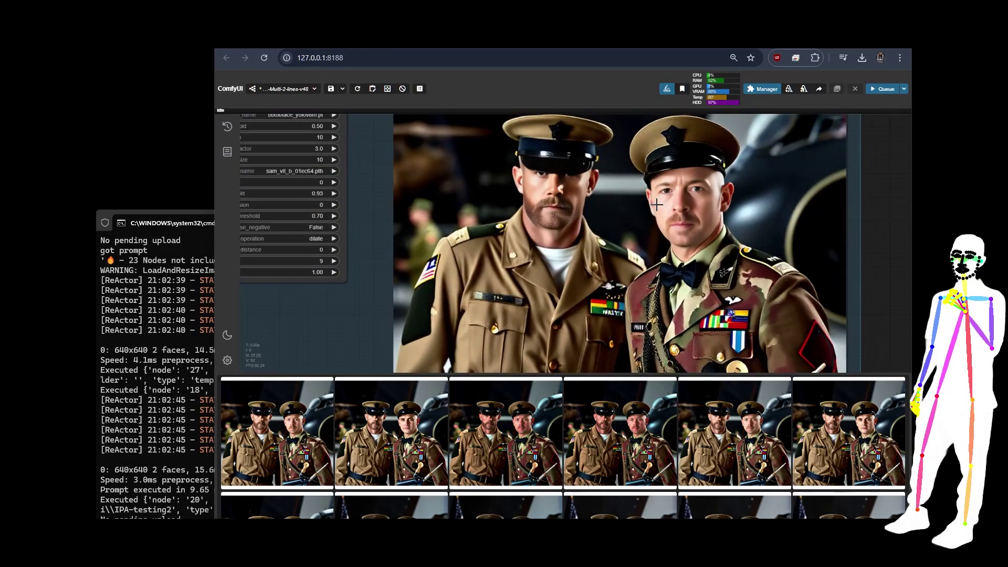
pyautogui.scroll(-3, 741, 185)
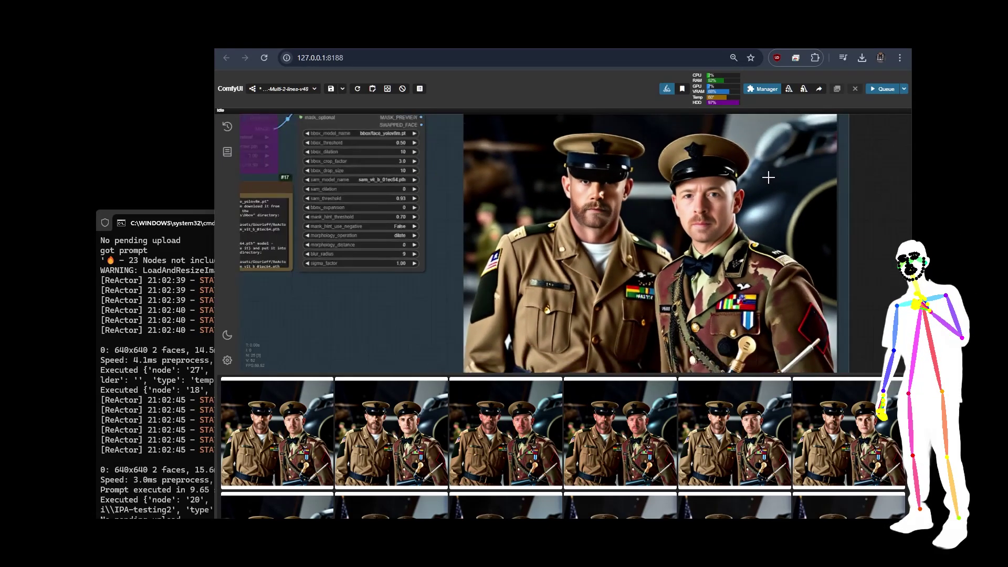
# Pan across the ReActor nodes up to the Load & Resize Image node.
pyautogui.moveTo(310, 294); pyautogui.dragTo(599, 357)
pyautogui.scroll(8, 488, 211)
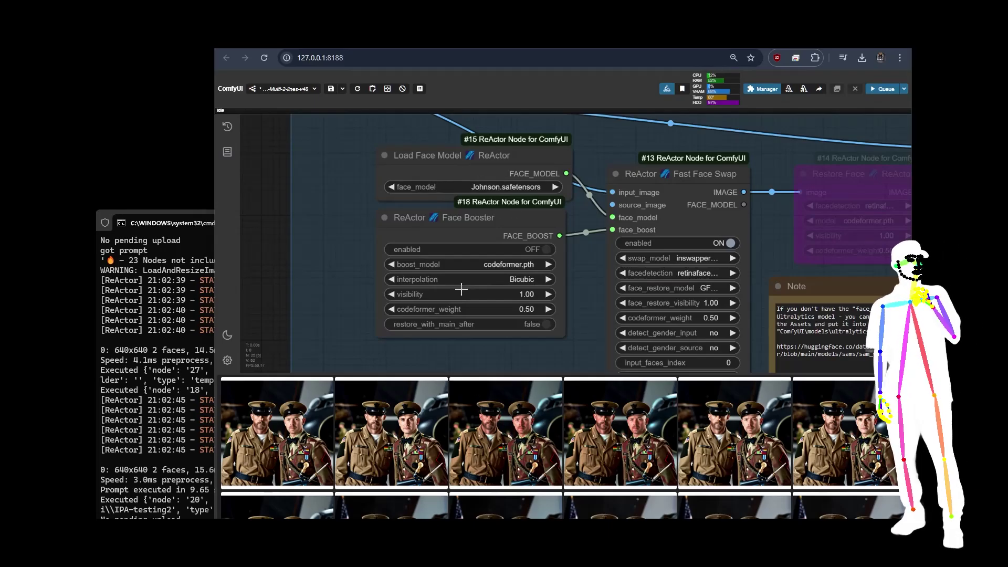
pyautogui.scroll(-6, 360, 315)
pyautogui.scroll(-5, 351, 304)
pyautogui.scroll(7, 354, 288)
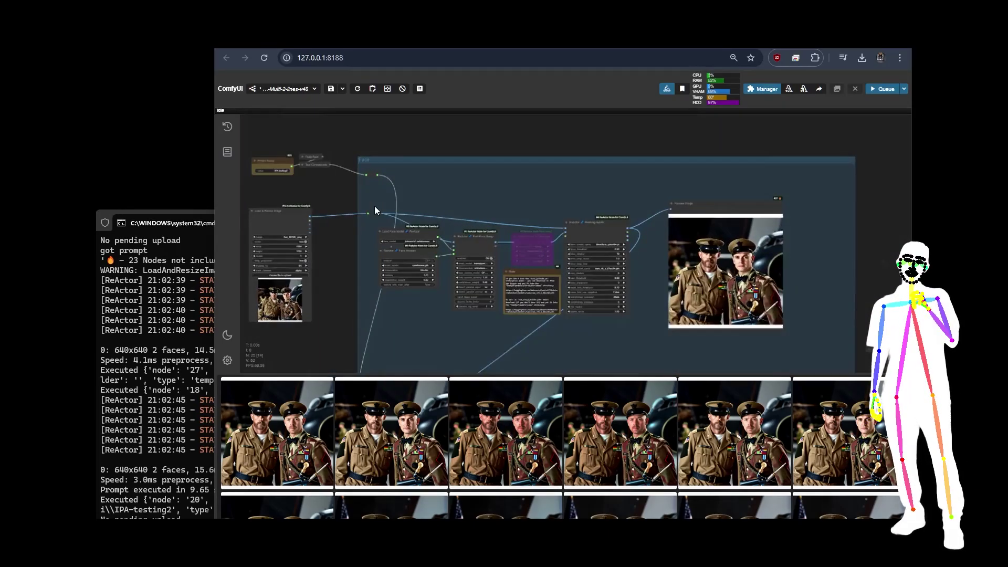
pyautogui.scroll(-3, 336, 249)
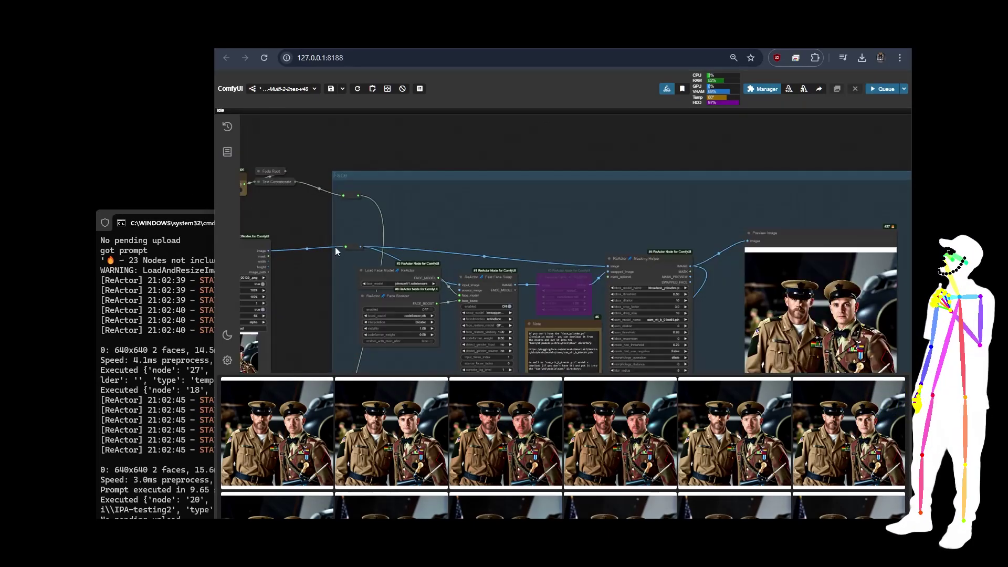
pyautogui.moveTo(578, 220); pyautogui.dragTo(796, 153)
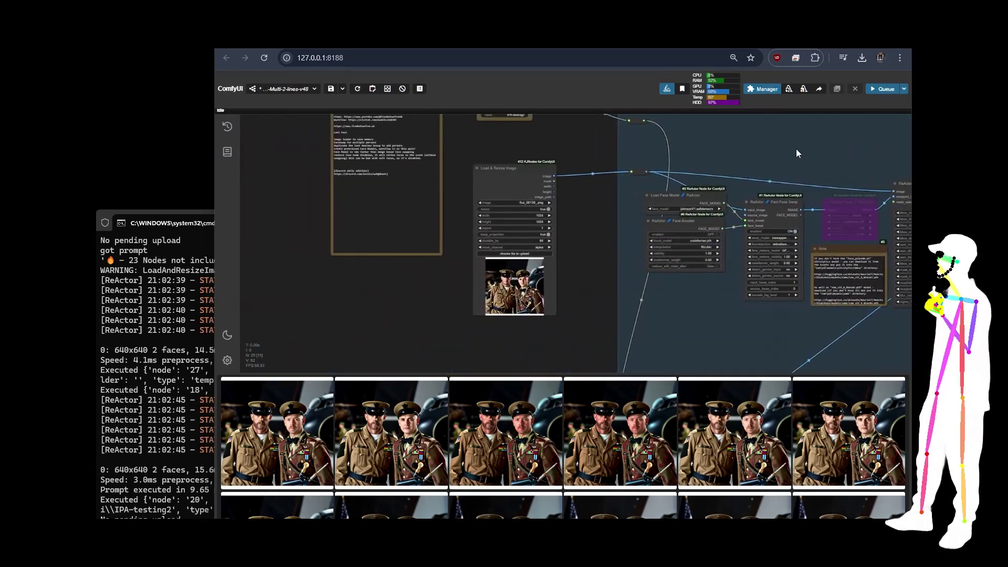
pyautogui.click(519, 290)
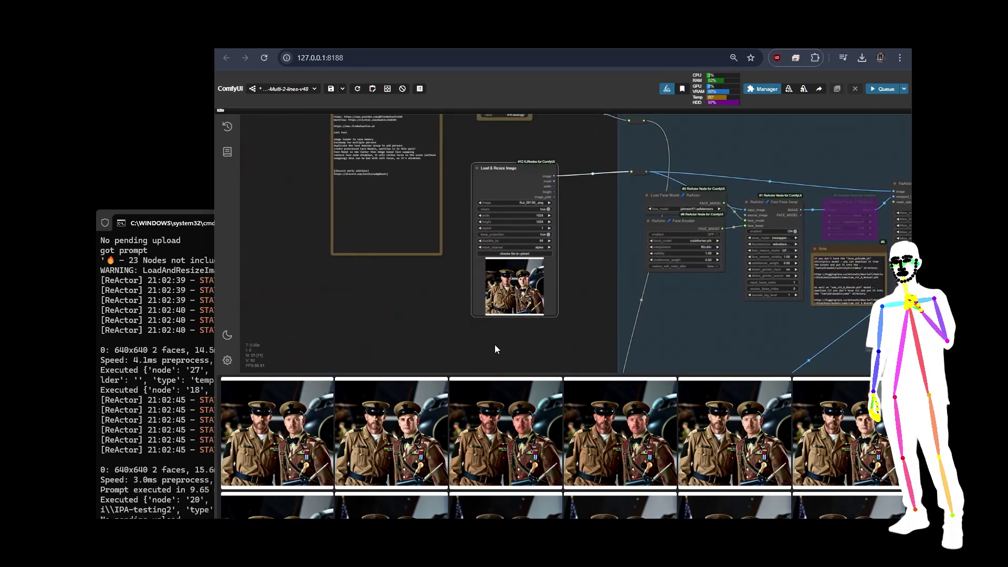
pyautogui.click(252, 451)
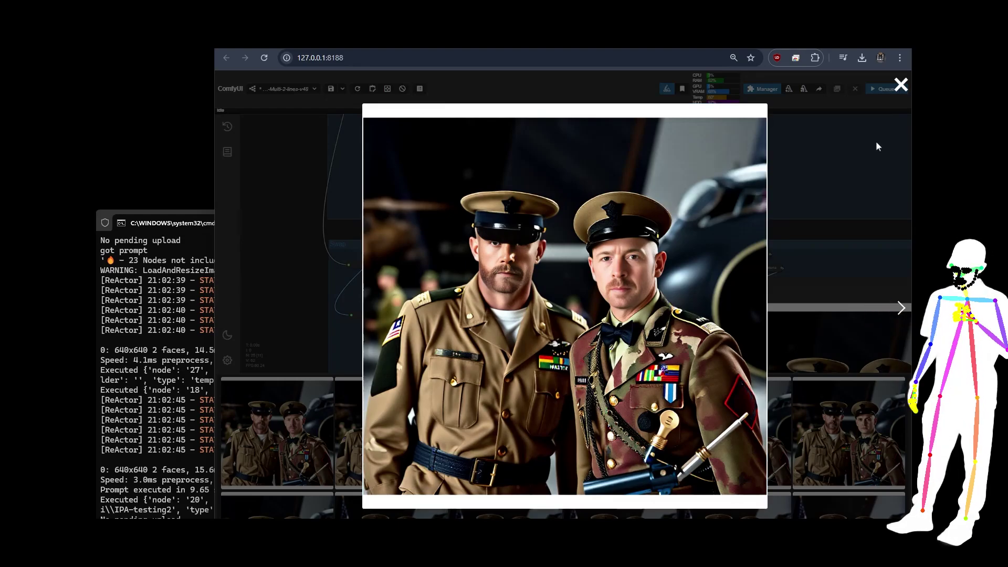
pyautogui.click(865, 126)
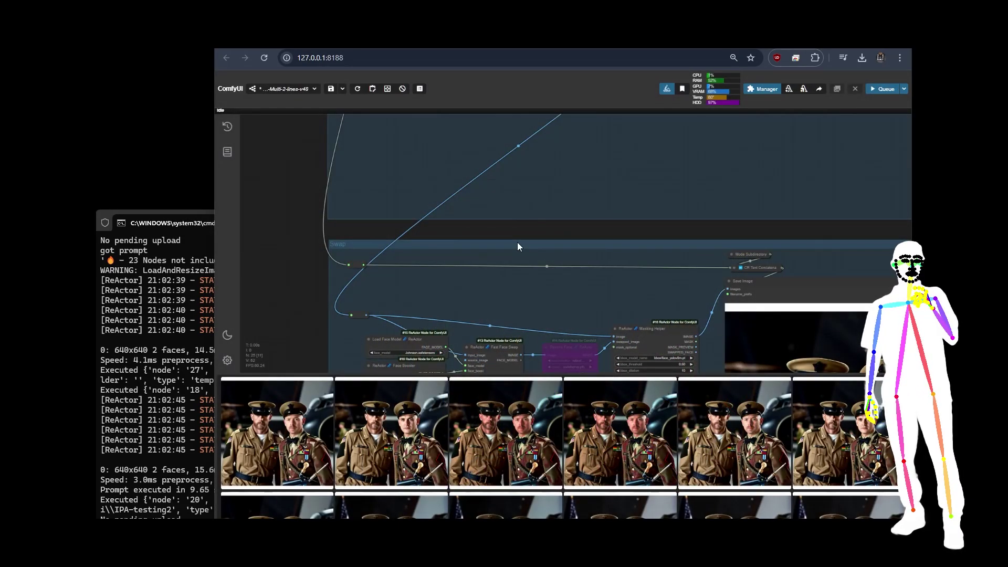
pyautogui.scroll(-5, 267, 202)
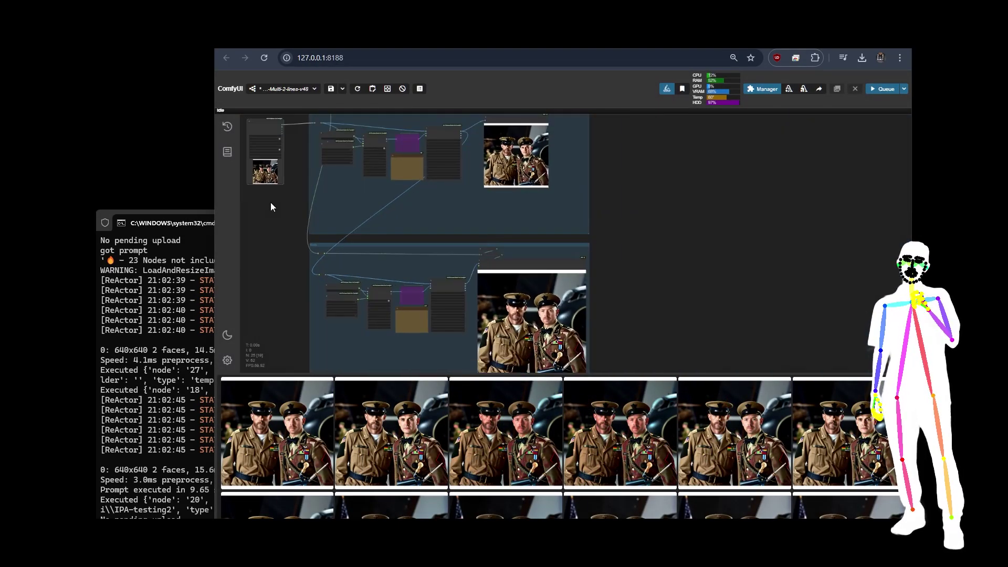
pyautogui.press('.')
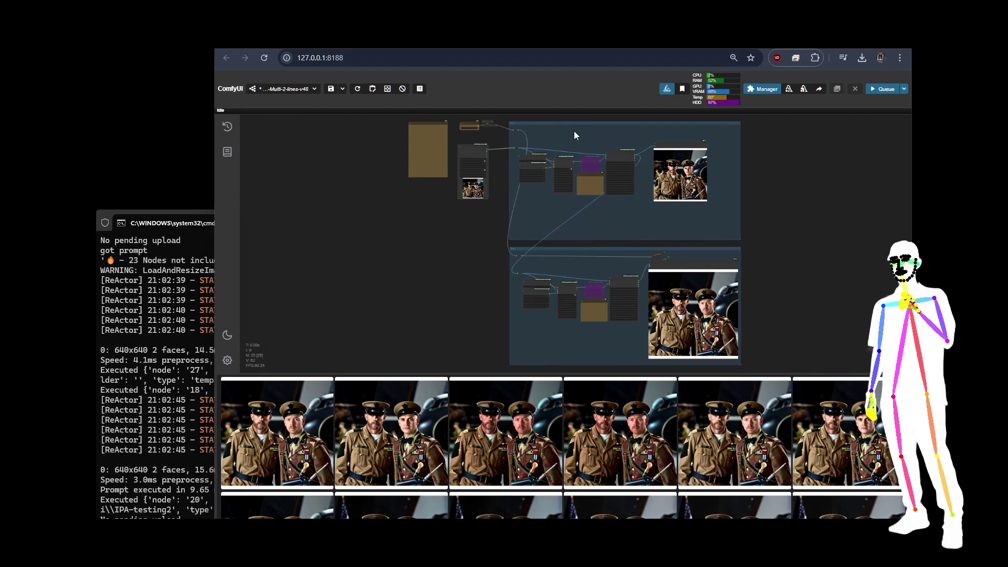
pyautogui.moveTo(739, 147); pyautogui.dragTo(767, 195)
pyautogui.scroll(10, 567, 178)
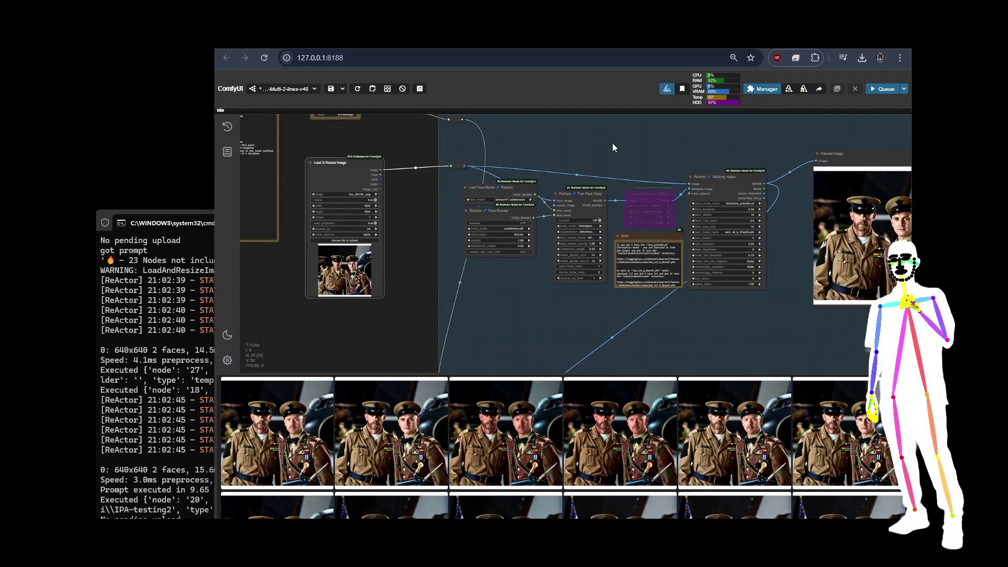
pyautogui.scroll(4, 331, 178)
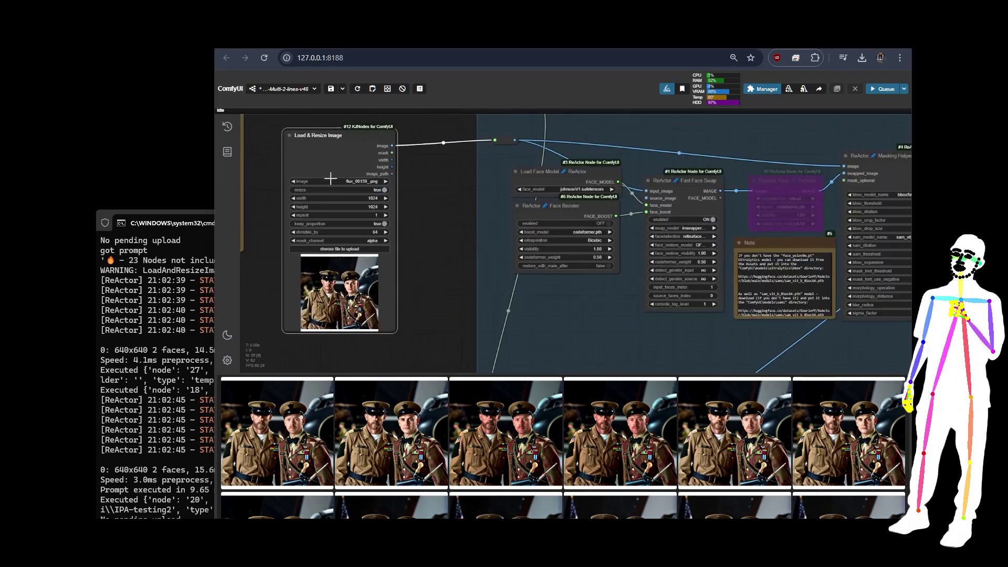
pyautogui.moveTo(423, 239); pyautogui.dragTo(325, 224)
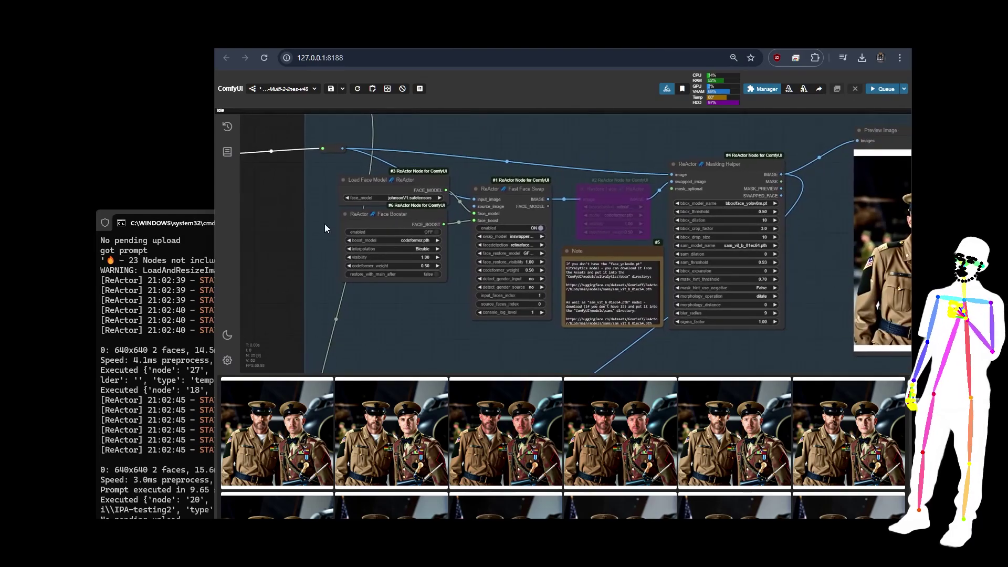
pyautogui.click(396, 180)
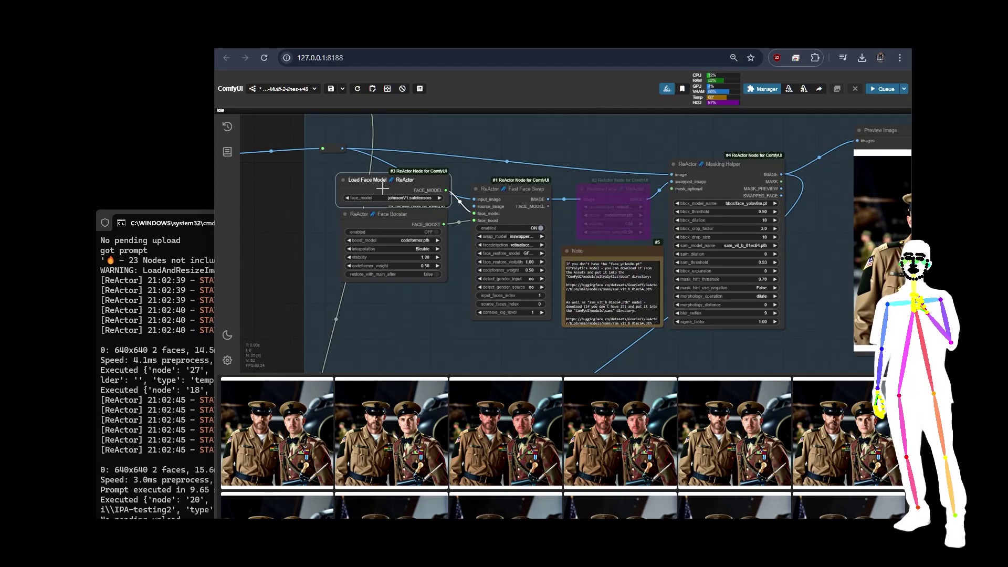
pyautogui.moveTo(382, 188); pyautogui.dragTo(383, 186)
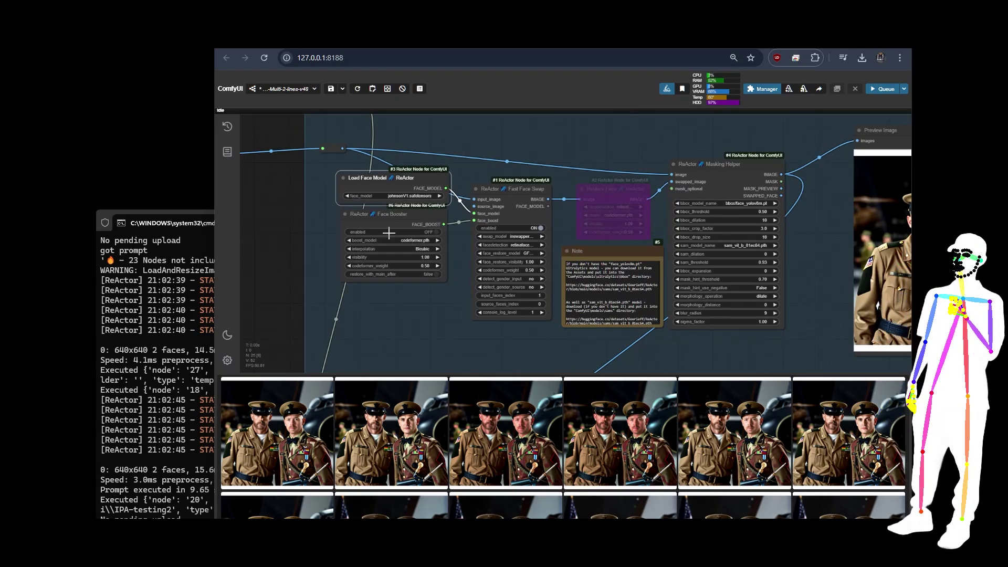
pyautogui.moveTo(390, 220); pyautogui.dragTo(390, 227)
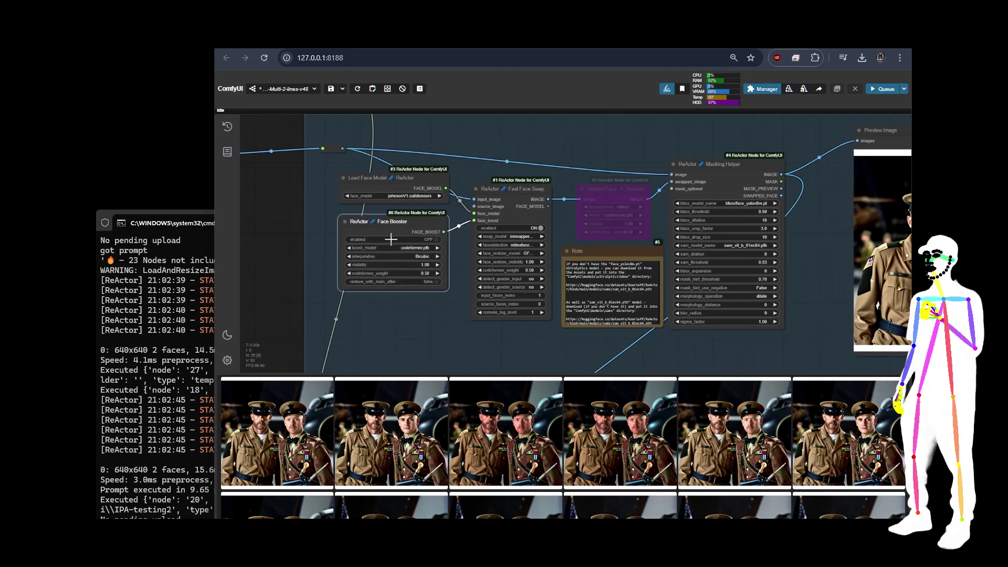
pyautogui.scroll(5, 394, 236)
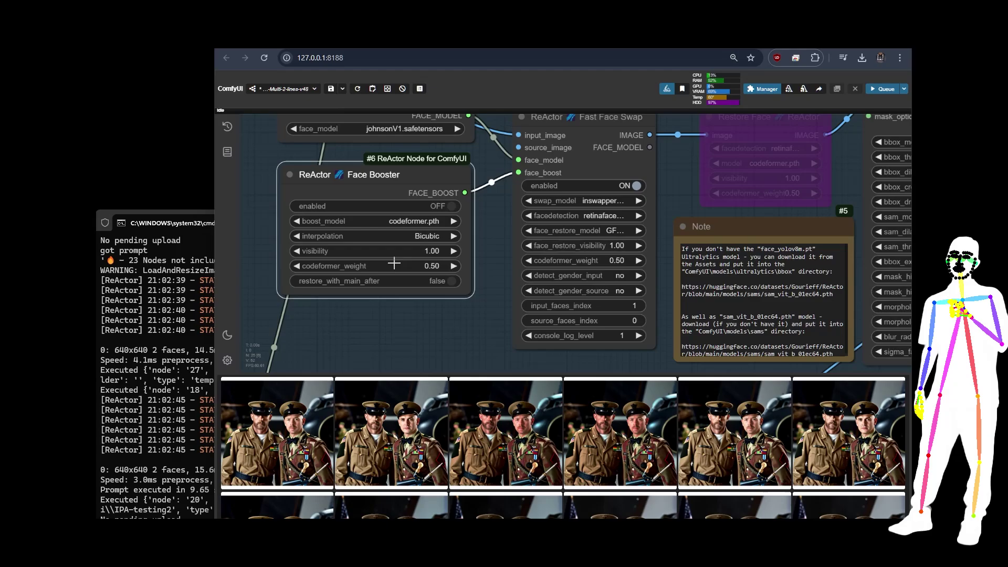
pyautogui.click(406, 221)
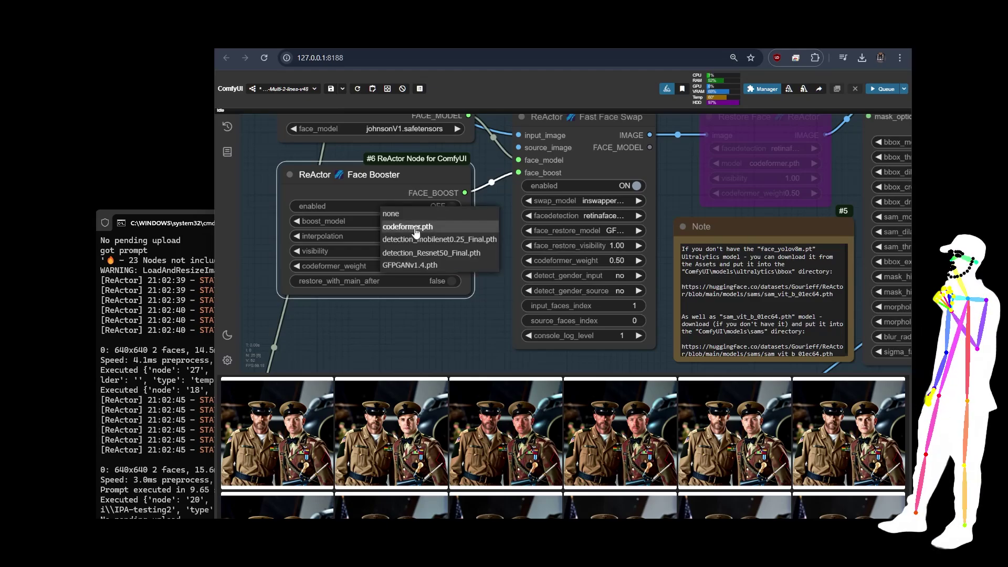
pyautogui.click(262, 226)
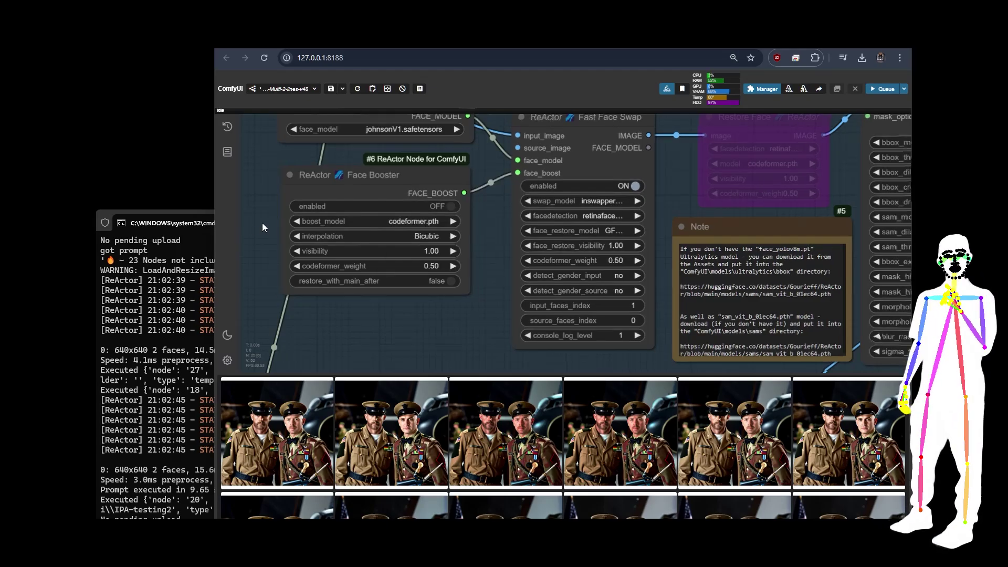
pyautogui.scroll(-3, 263, 223)
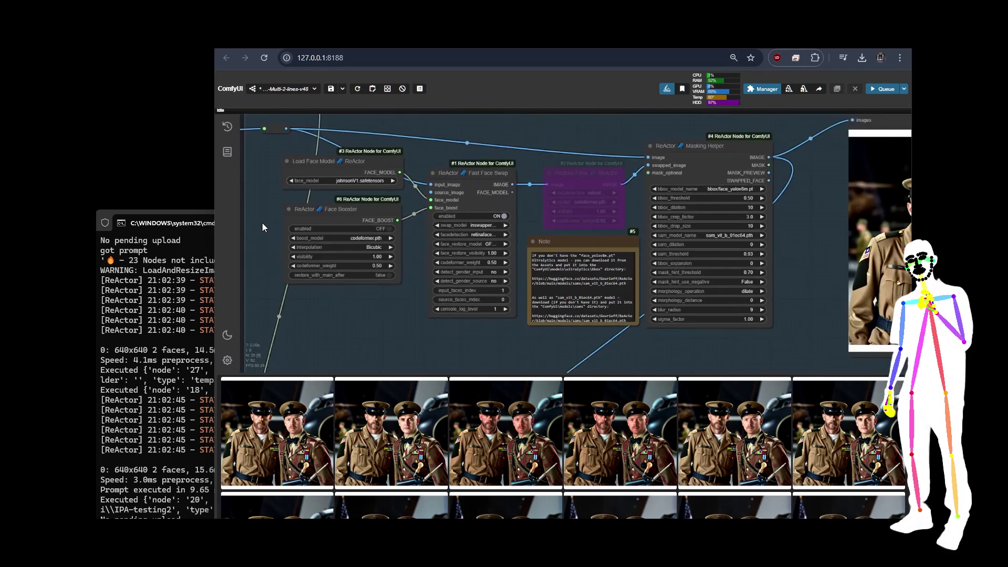
pyautogui.moveTo(593, 132); pyautogui.dragTo(576, 134)
pyautogui.click(443, 176)
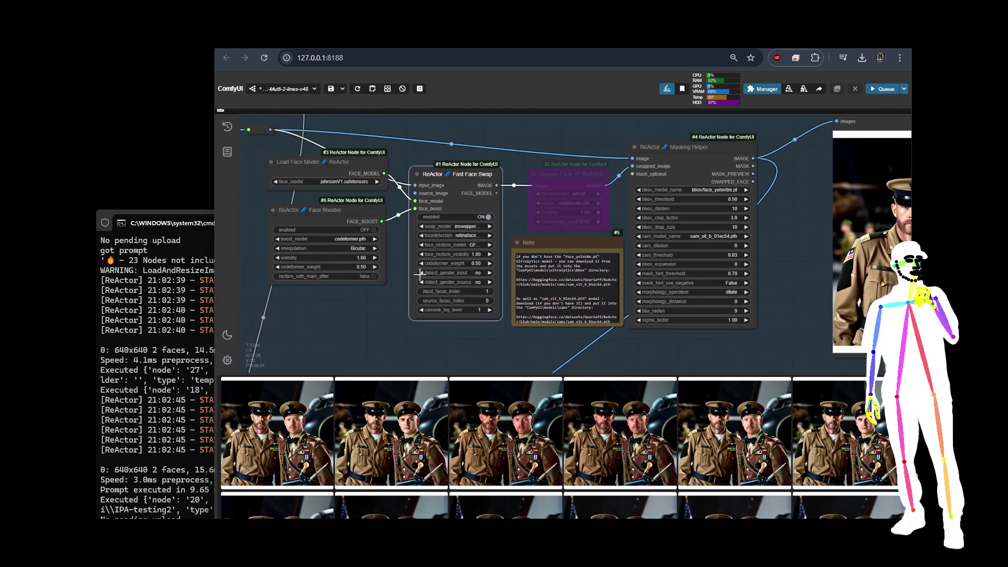
pyautogui.scroll(5, 462, 245)
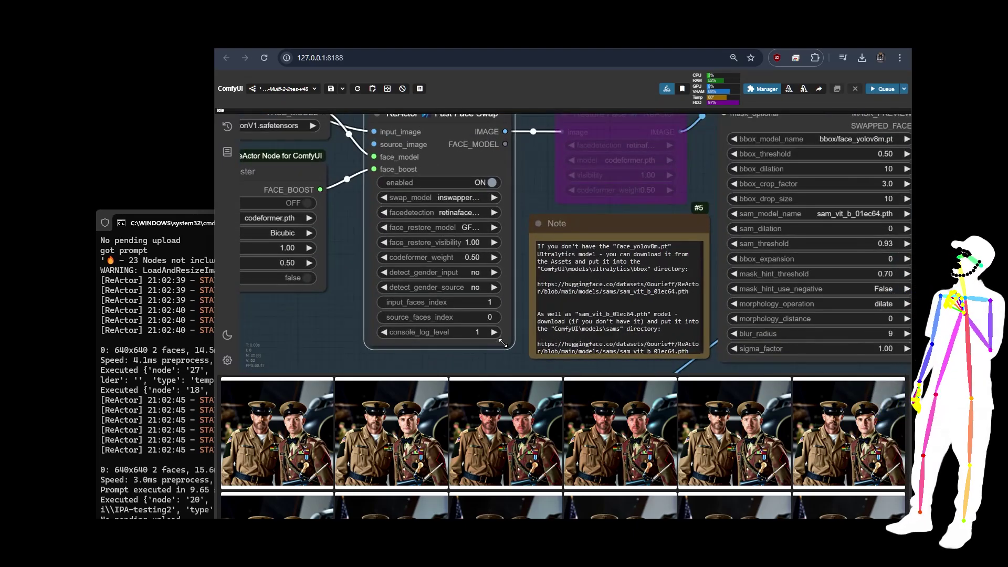
pyautogui.moveTo(503, 344); pyautogui.dragTo(582, 352)
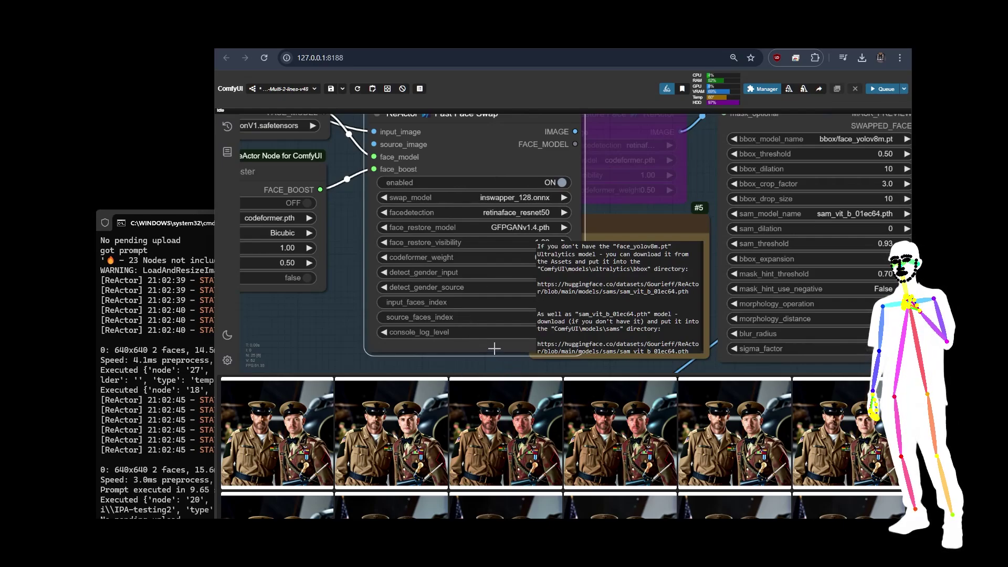
pyautogui.moveTo(494, 348); pyautogui.dragTo(429, 355)
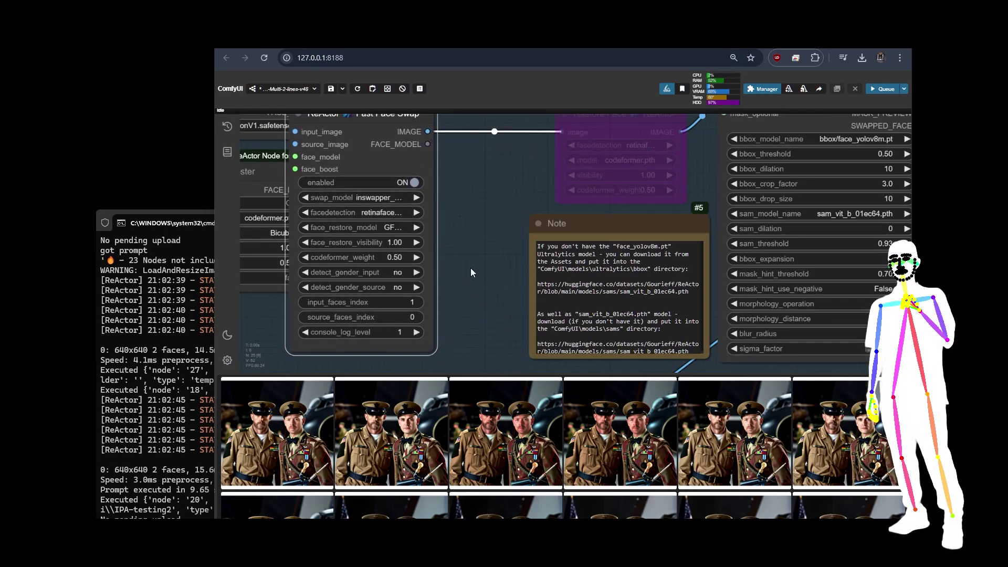
pyautogui.moveTo(365, 126); pyautogui.dragTo(432, 123)
pyautogui.scroll(3, 428, 273)
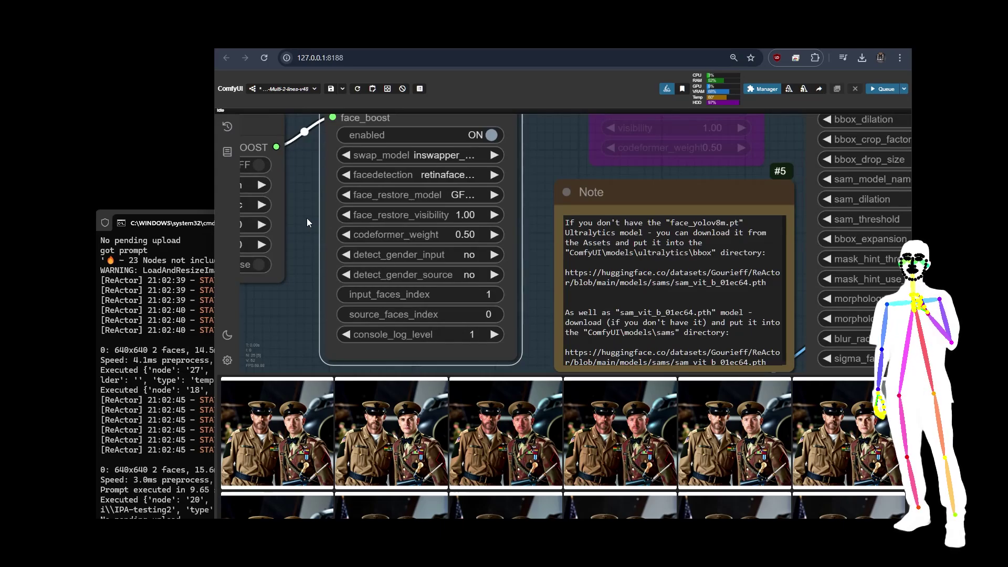
pyautogui.scroll(-3, 307, 219)
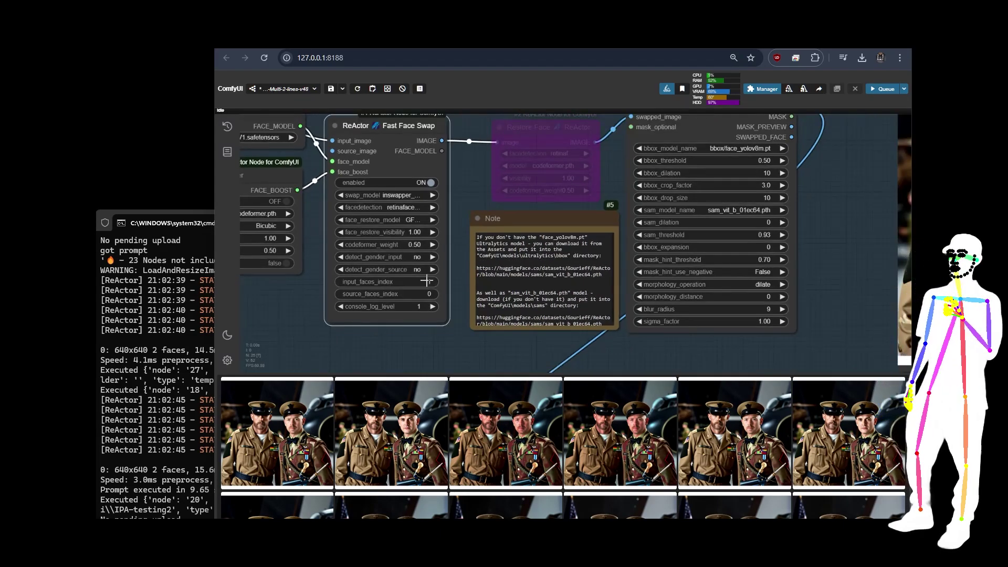
pyautogui.scroll(-6, 489, 210)
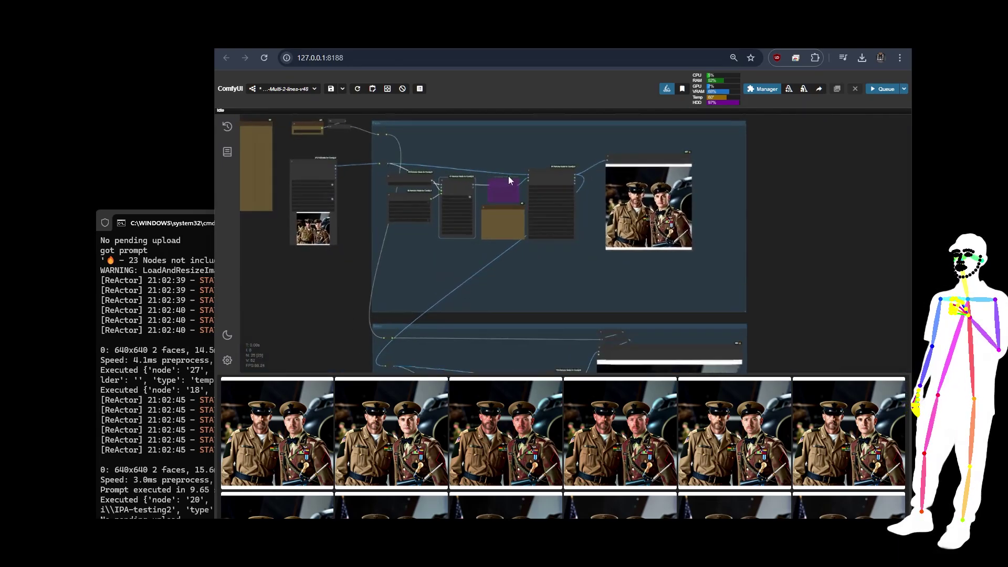
pyautogui.scroll(10, 508, 175)
pyautogui.moveTo(471, 338); pyautogui.dragTo(331, 342)
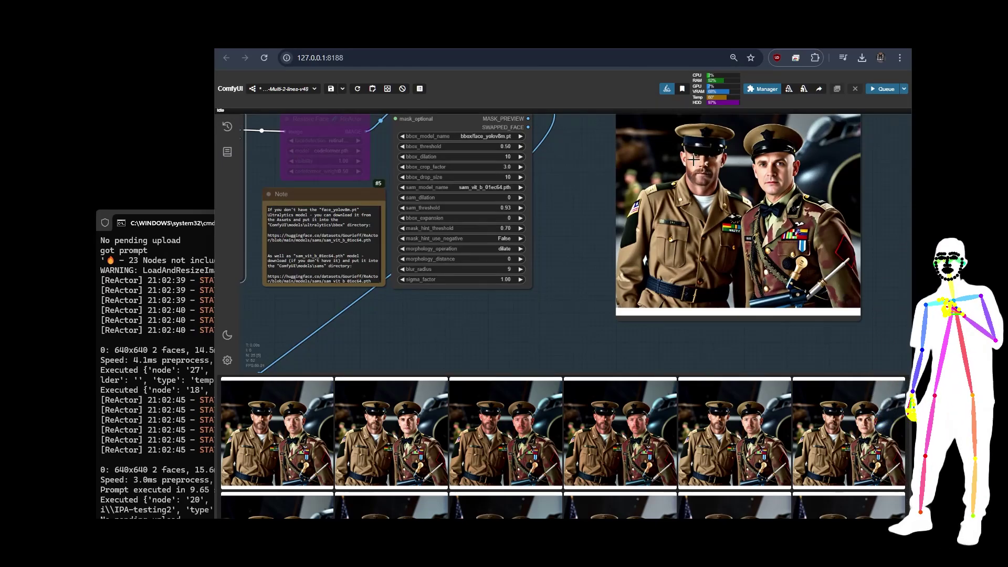
pyautogui.scroll(-6, 596, 157)
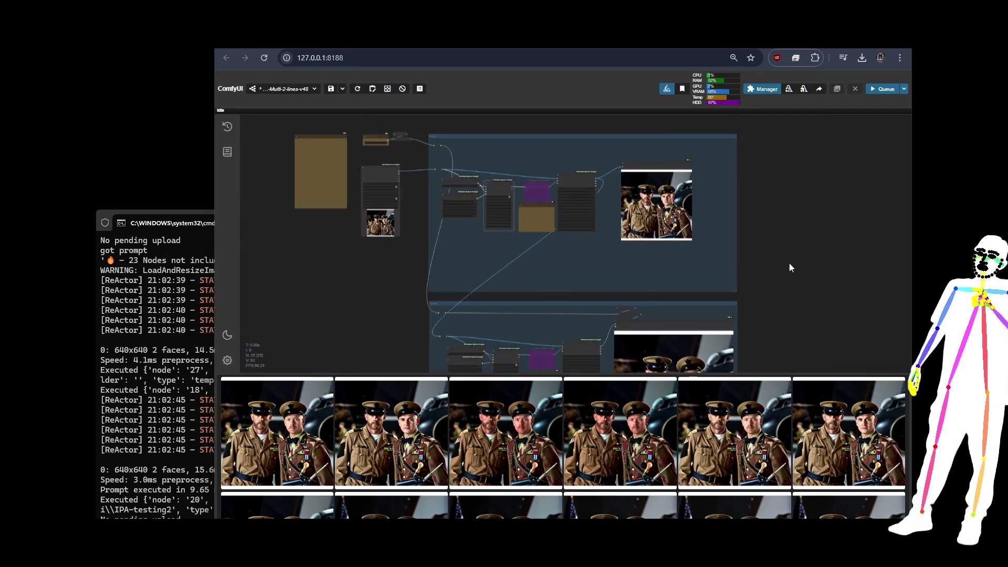
pyautogui.scroll(-2, 789, 263)
pyautogui.scroll(8, 459, 263)
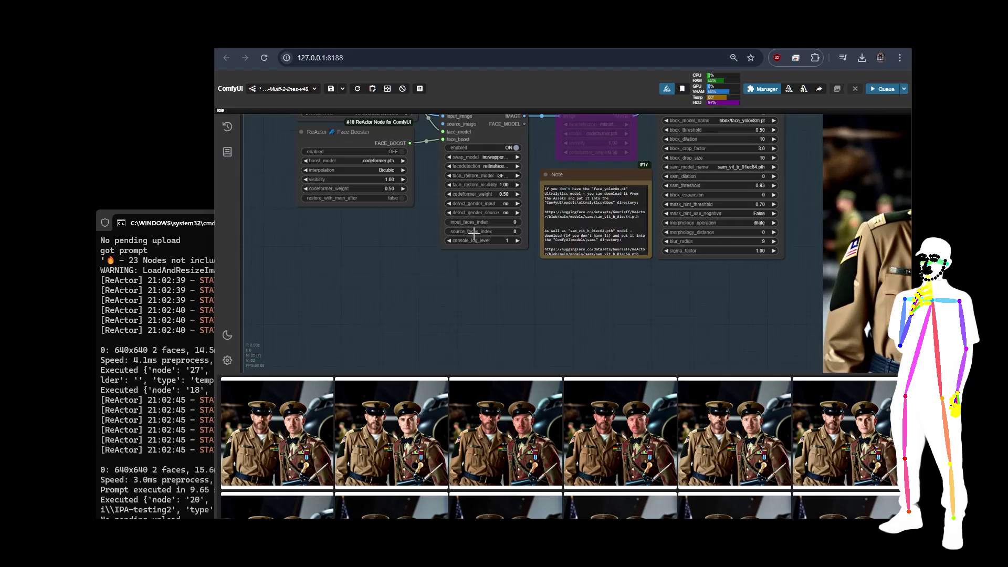
pyautogui.scroll(-7, 325, 248)
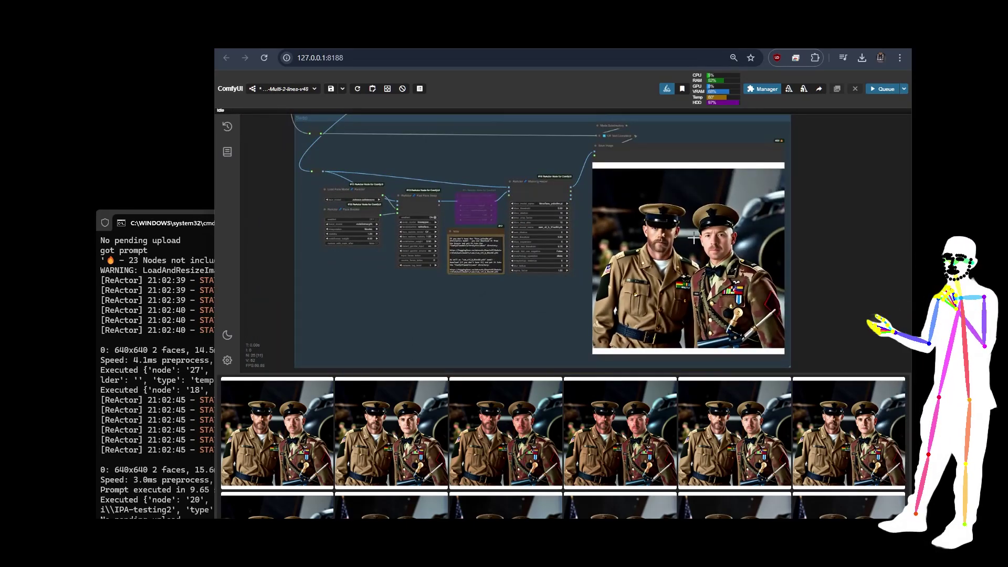
pyautogui.scroll(3, 698, 236)
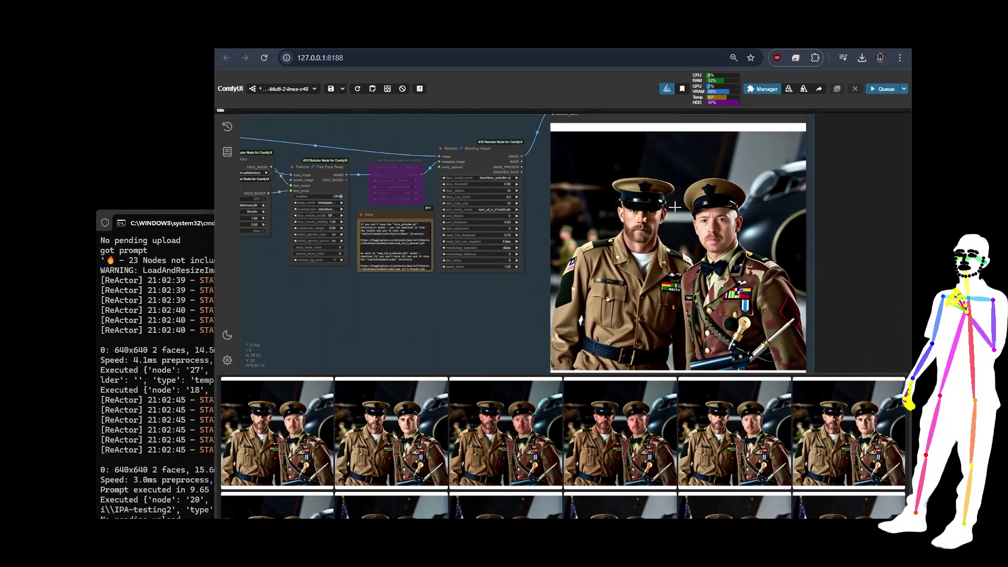
pyautogui.scroll(-8, 457, 310)
pyautogui.moveTo(738, 195); pyautogui.dragTo(835, 274)
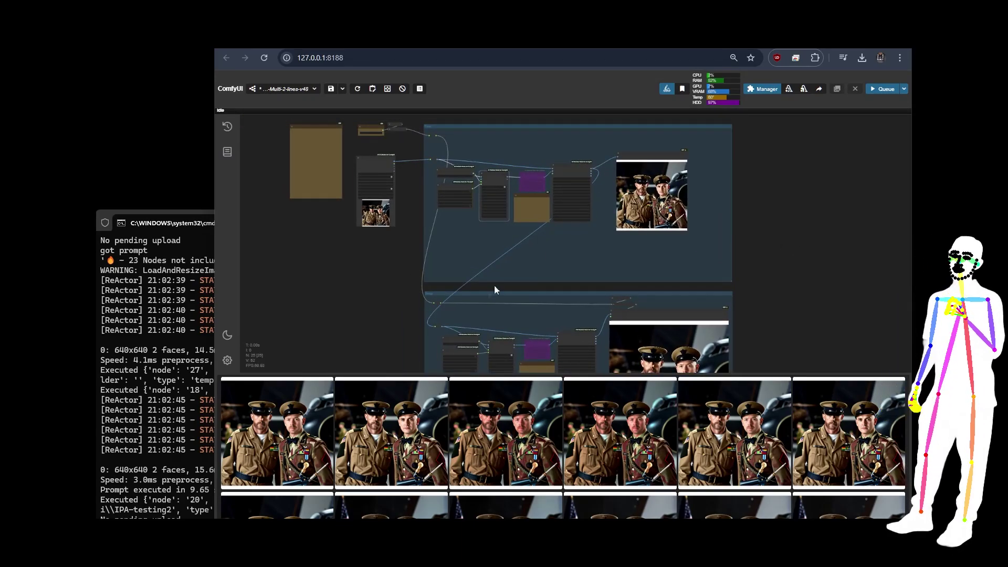
pyautogui.moveTo(431, 335); pyautogui.dragTo(439, 192)
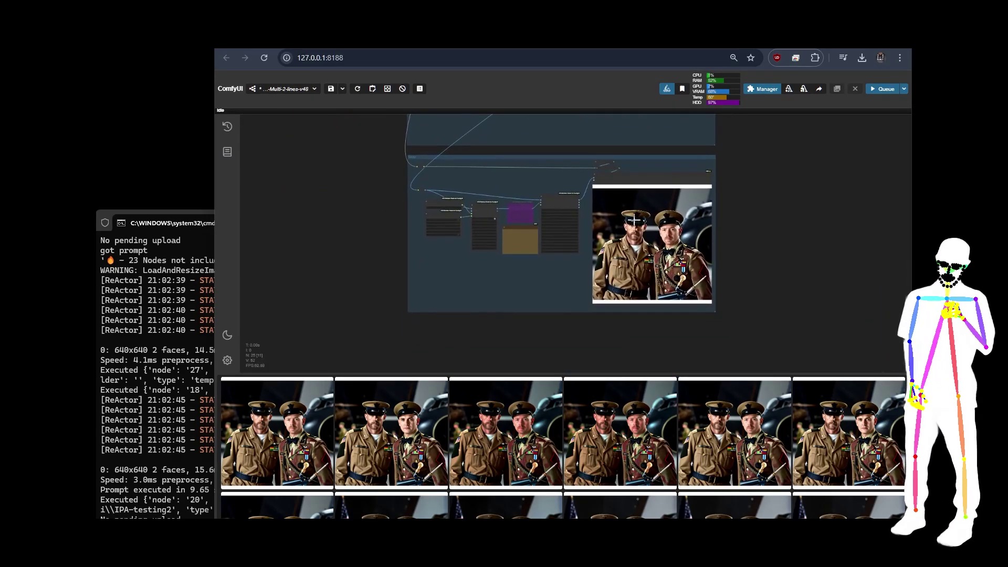
pyautogui.scroll(10, 446, 159)
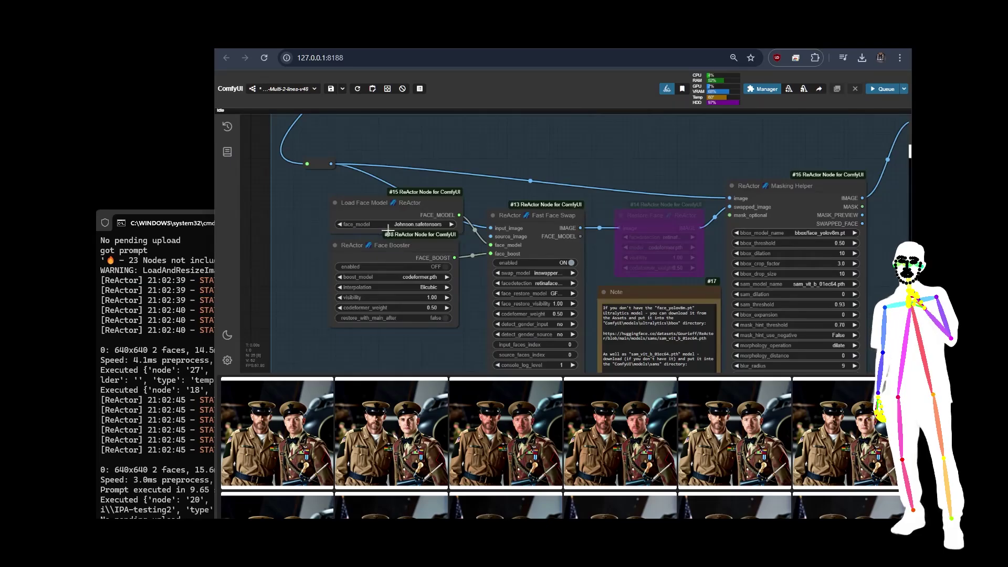
pyautogui.scroll(-8, 305, 288)
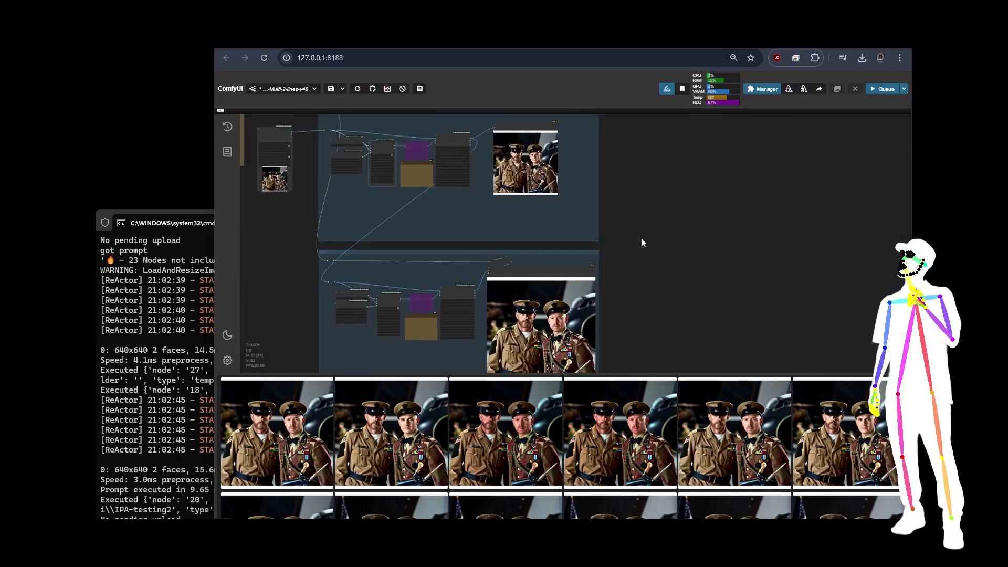
pyautogui.moveTo(642, 242); pyautogui.dragTo(773, 254)
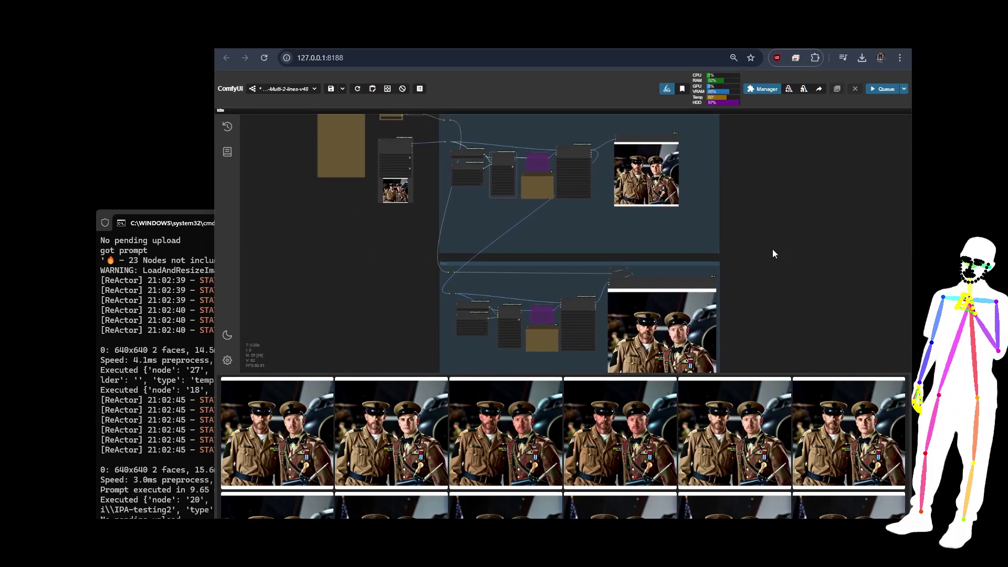
# Open the soldiers example image full size on the Civitai workflow model page.
pyautogui.click(304, 39)
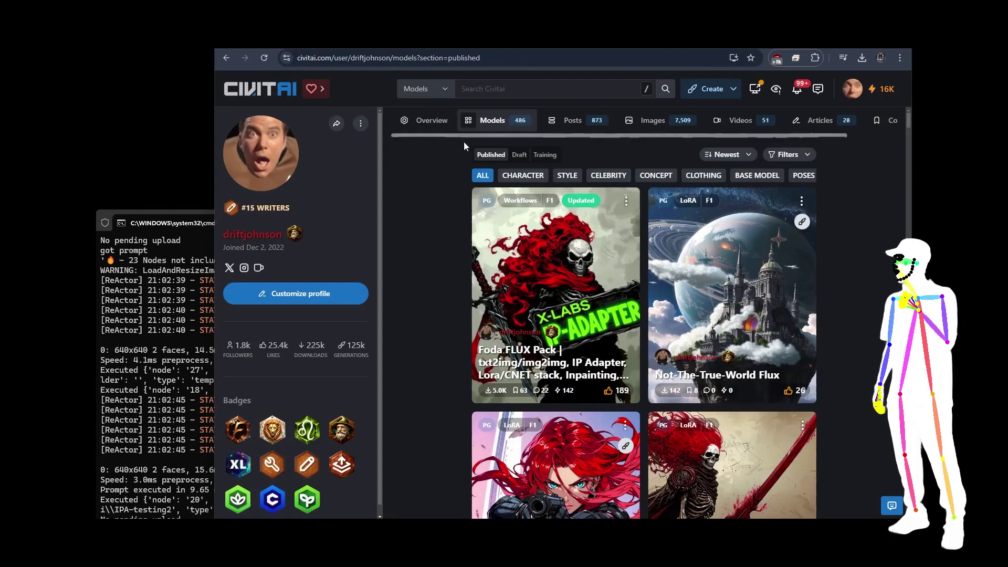
pyautogui.hotkey('ctrl', 'Tab')
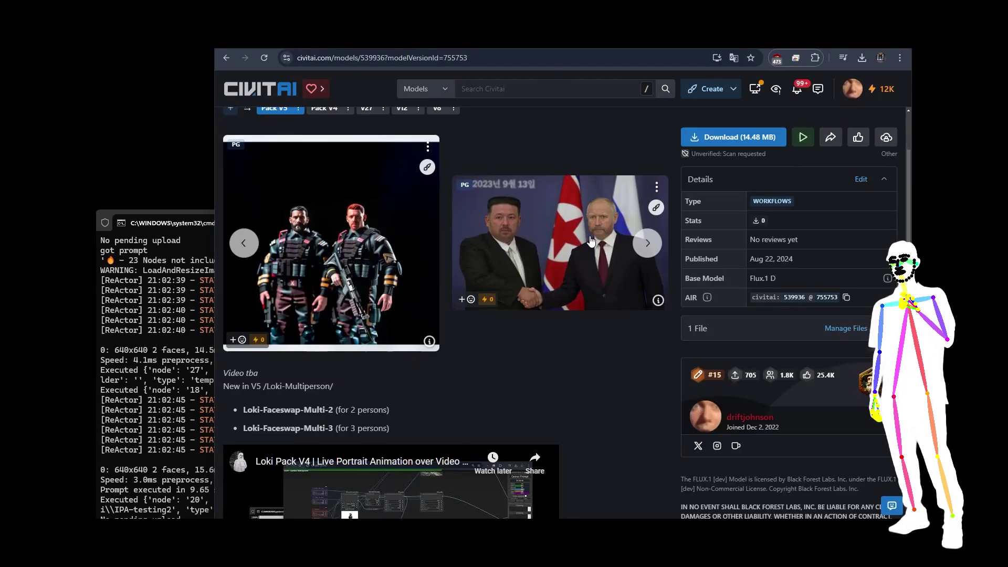
pyautogui.click(318, 281)
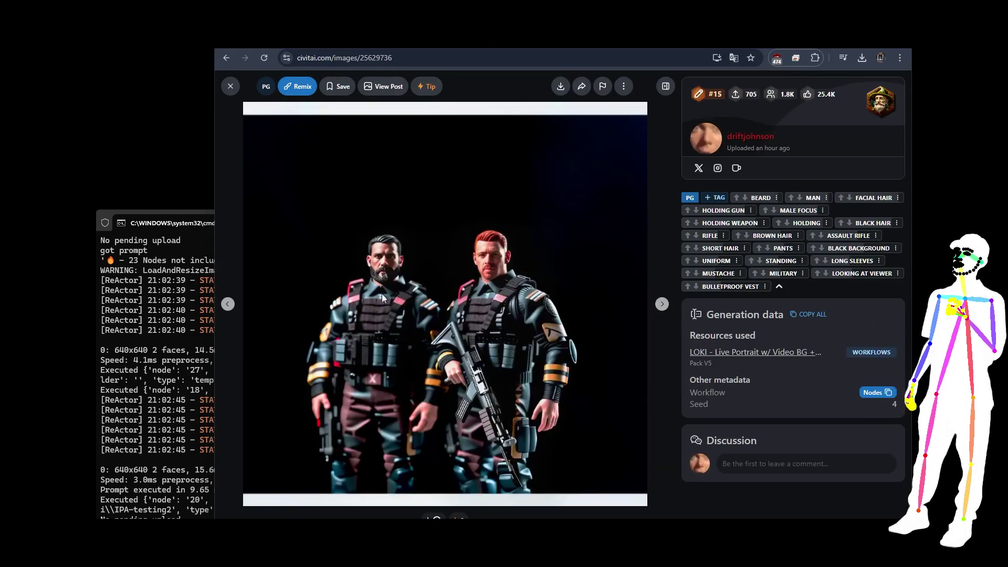
# Browse forward through the example images to the photo of two men in military uniforms.
pyautogui.click(661, 307)
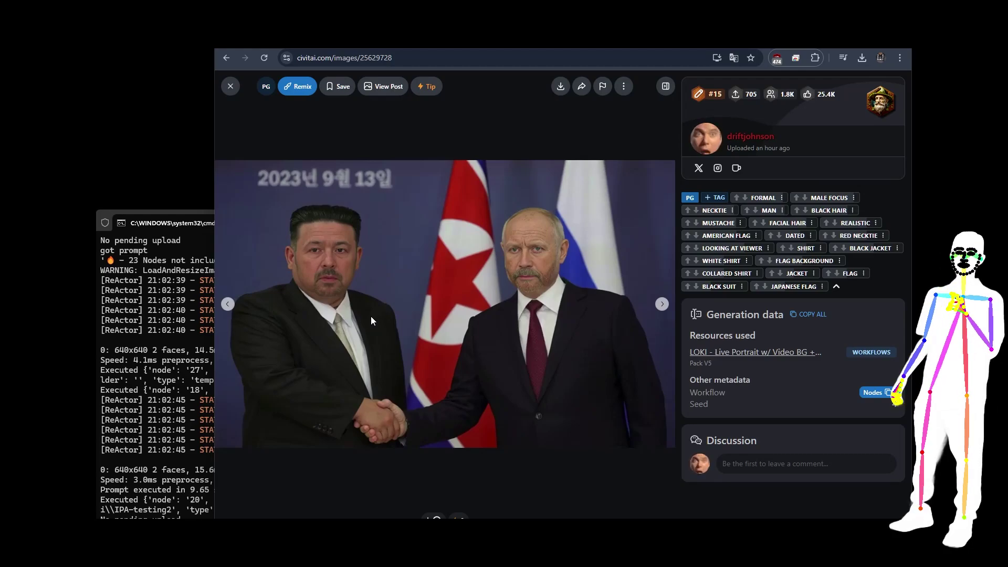
pyautogui.click(661, 305)
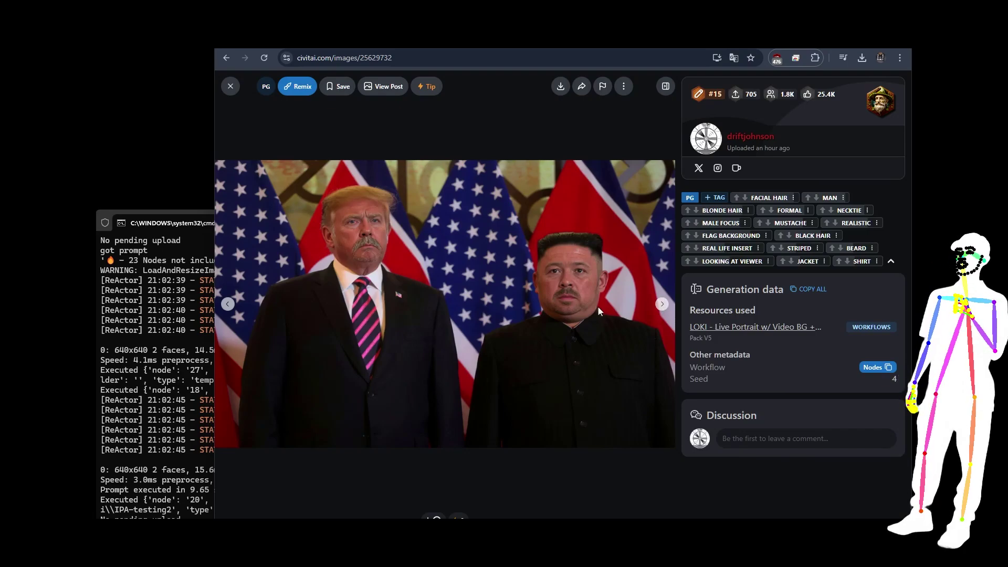
pyautogui.click(663, 304)
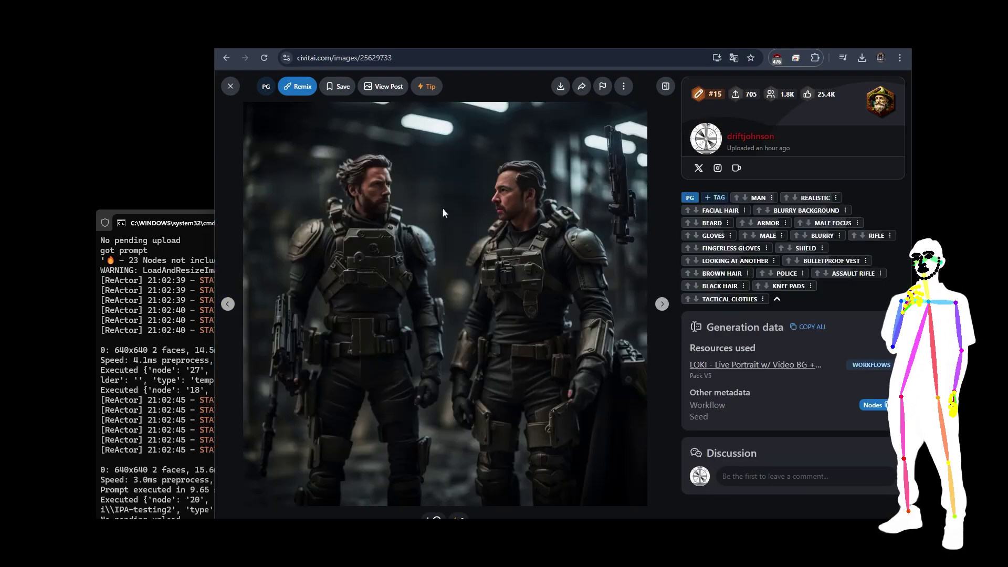
pyautogui.click(661, 304)
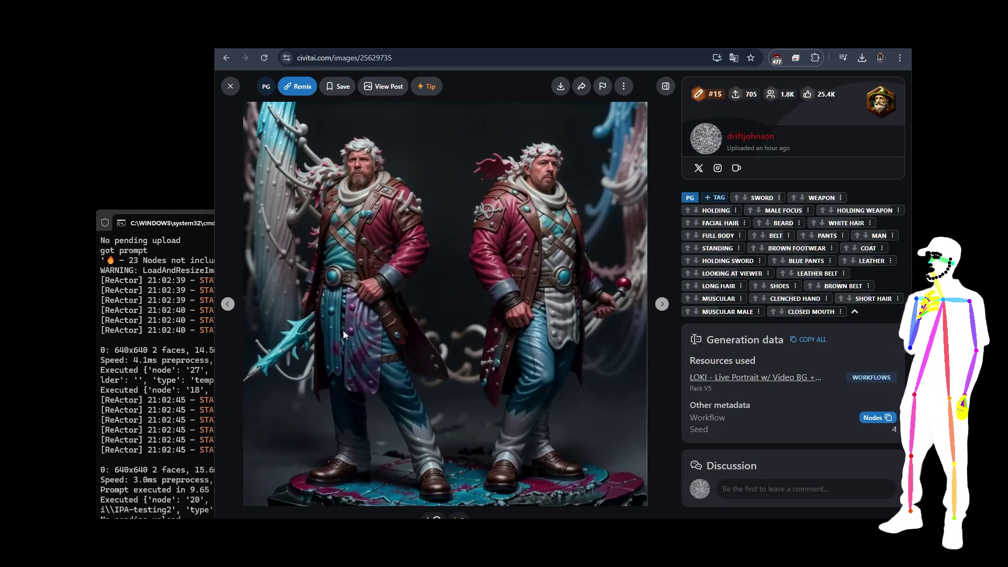
pyautogui.click(662, 303)
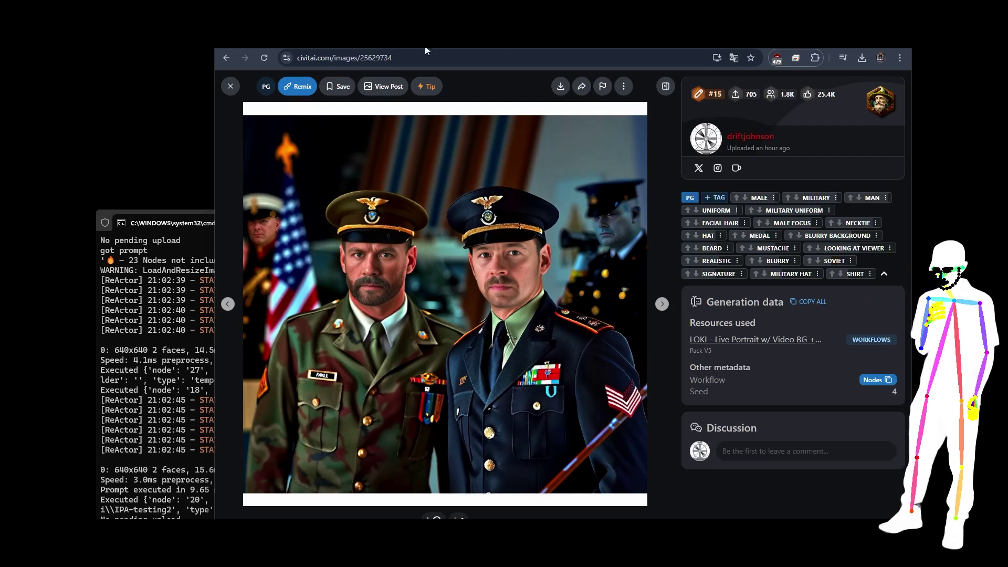
# Toggle the #2 Restore Face node's bypass off and back on, leaving it bypassed.
pyautogui.hotkey('ctrl', 'Tab')
pyautogui.scroll(10, 539, 168)
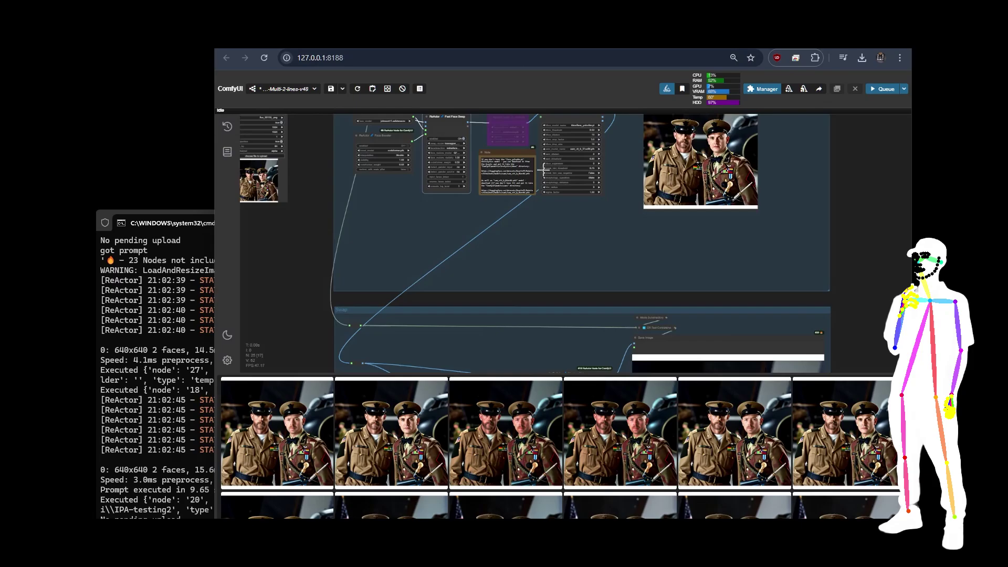
pyautogui.click(511, 173)
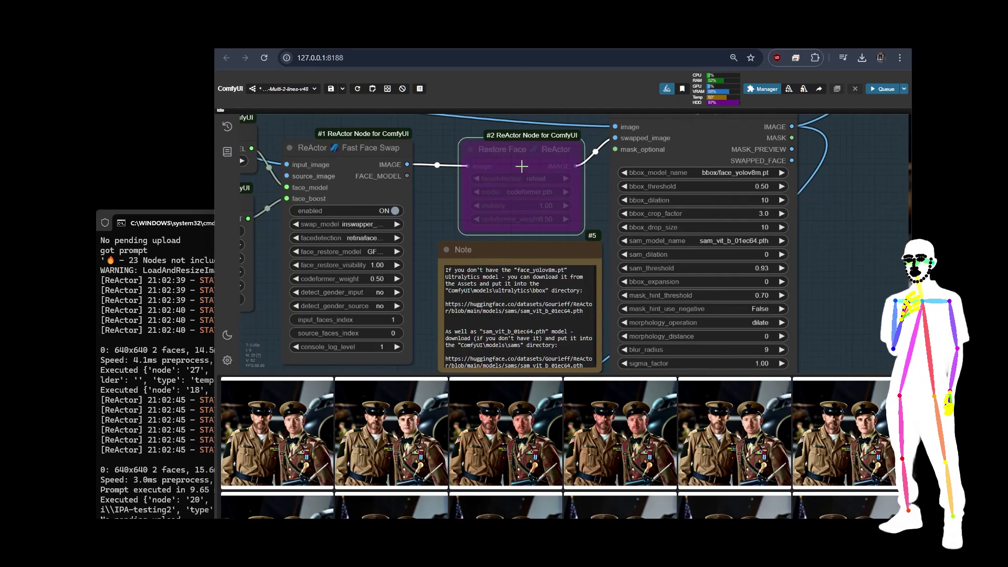
pyautogui.hotkey('ctrl', 'b')
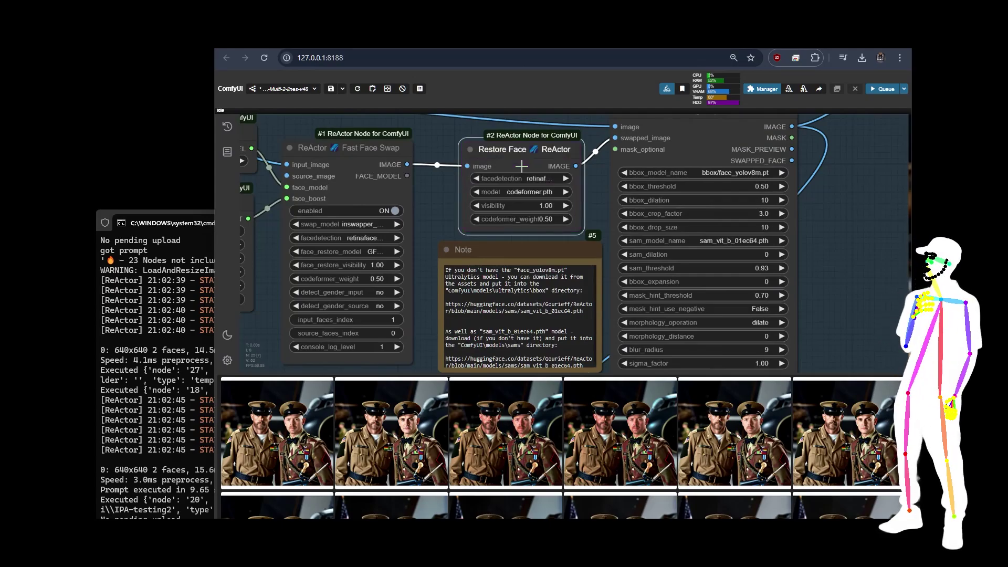
pyautogui.hotkey('ctrl', 'b')
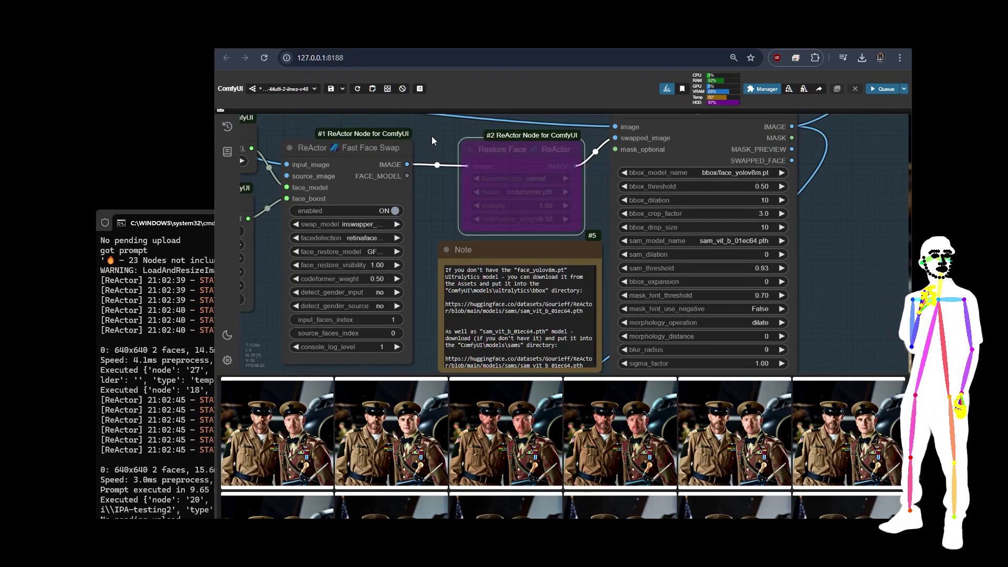
# Select the masking helper node and zoom around the two-face graph.
pyautogui.scroll(-4, 434, 137)
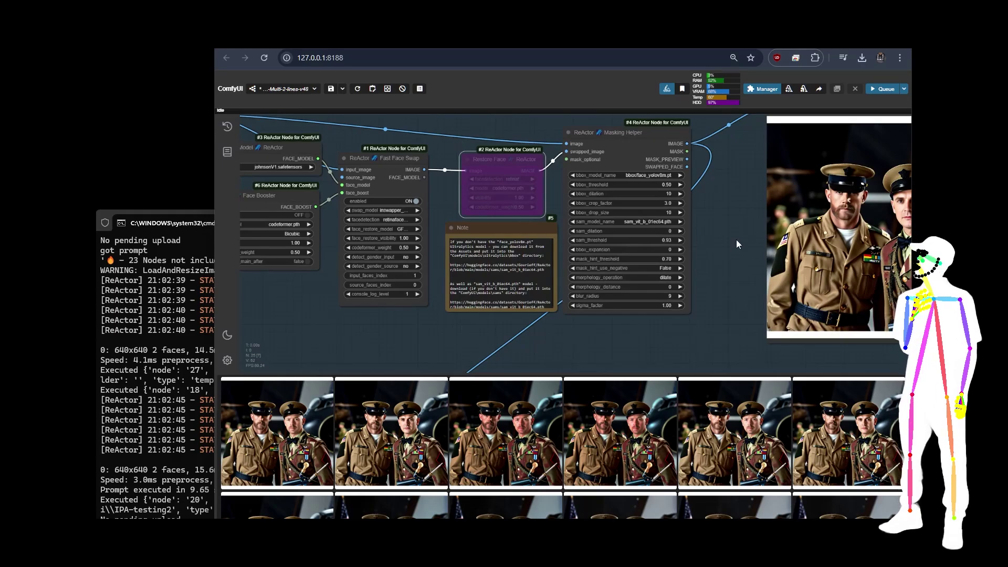
pyautogui.scroll(1, 733, 239)
pyautogui.scroll(1, 700, 255)
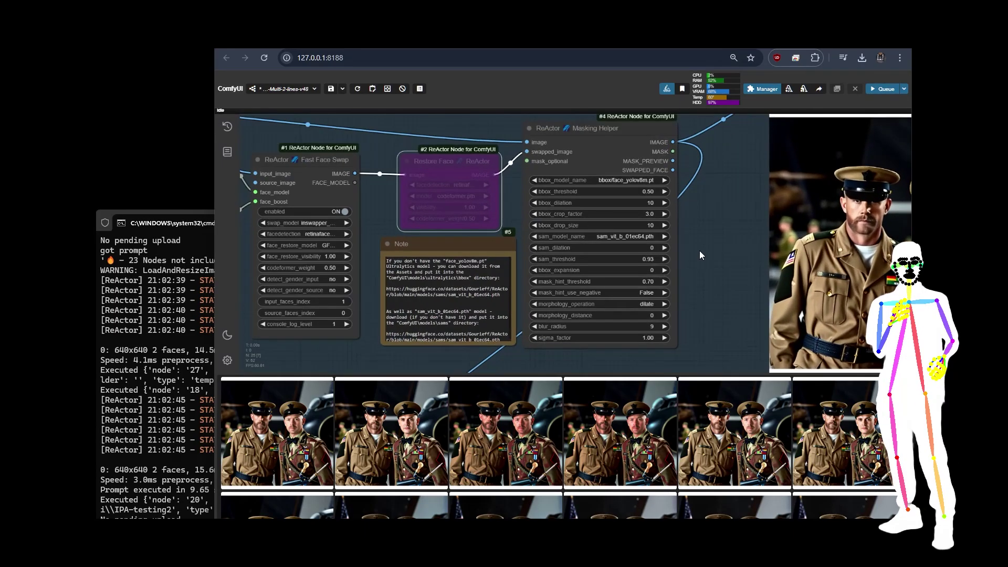
pyautogui.click(615, 155)
pyautogui.scroll(-3, 596, 151)
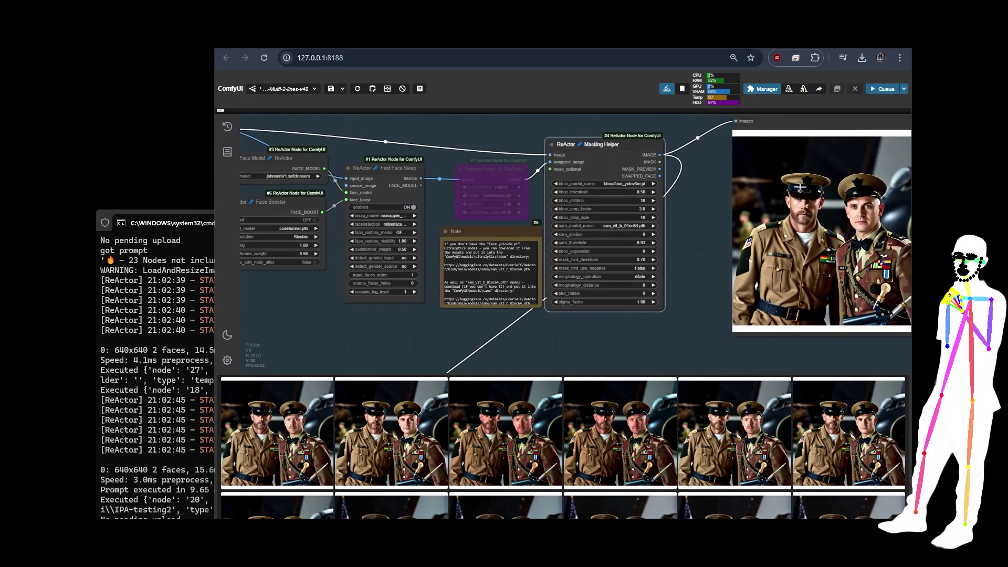
pyautogui.scroll(6, 870, 178)
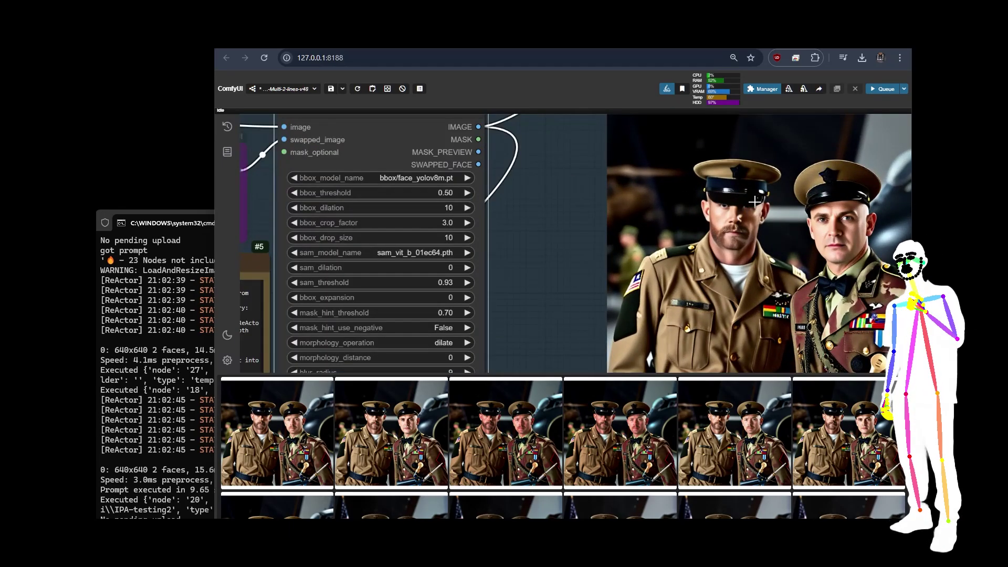
pyautogui.scroll(-6, 755, 201)
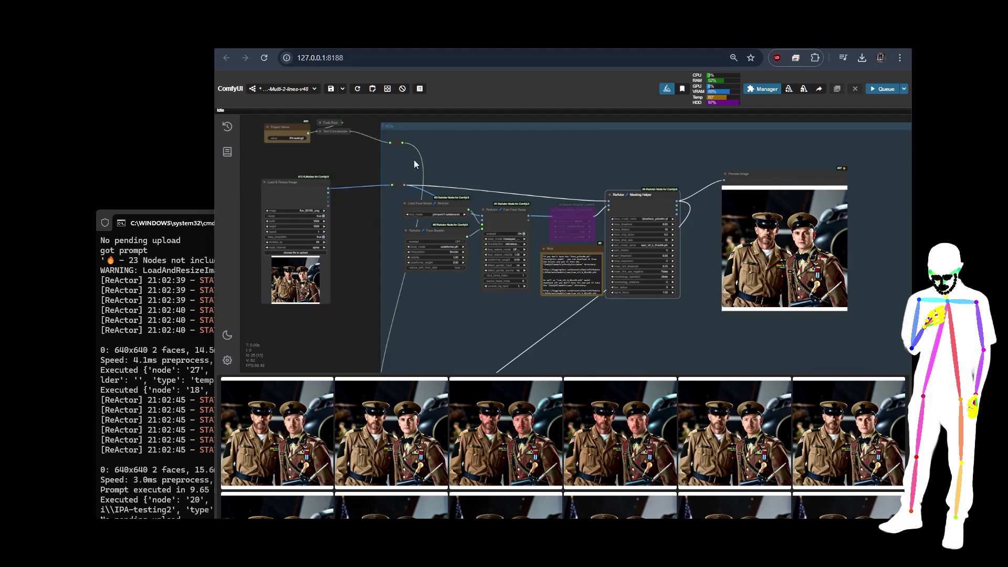
pyautogui.scroll(-3, 443, 136)
# Zoom into the Load Image node and previews, then pan down to the lower group's Save Image result.
pyautogui.scroll(-3, 738, 232)
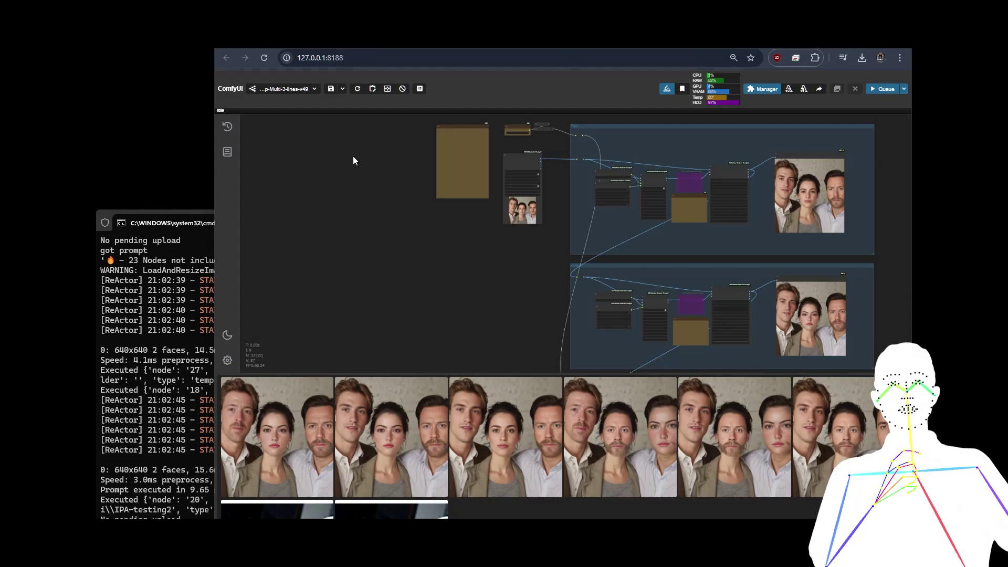
pyautogui.scroll(15, 472, 178)
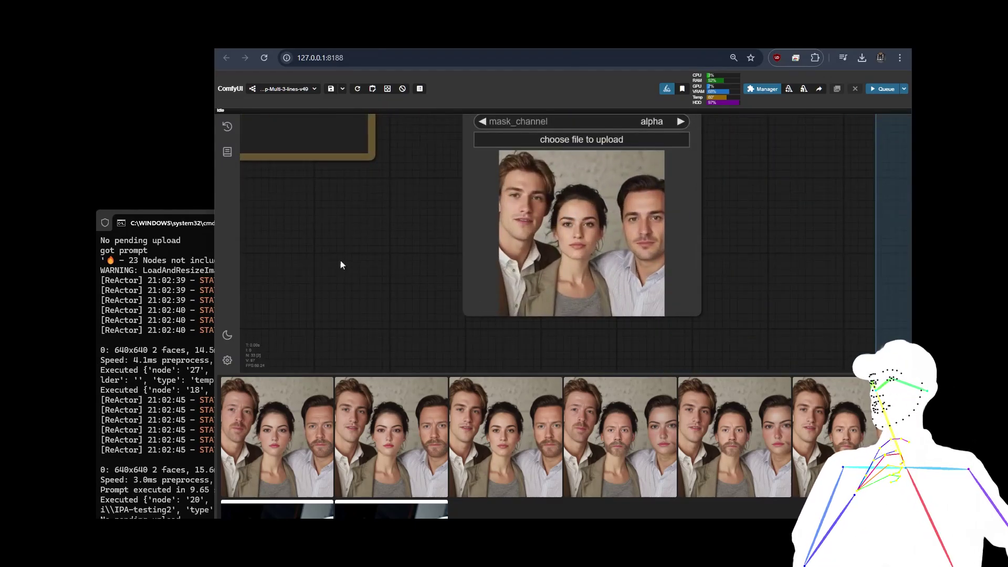
pyautogui.scroll(-9, 338, 252)
pyautogui.scroll(-9, 325, 270)
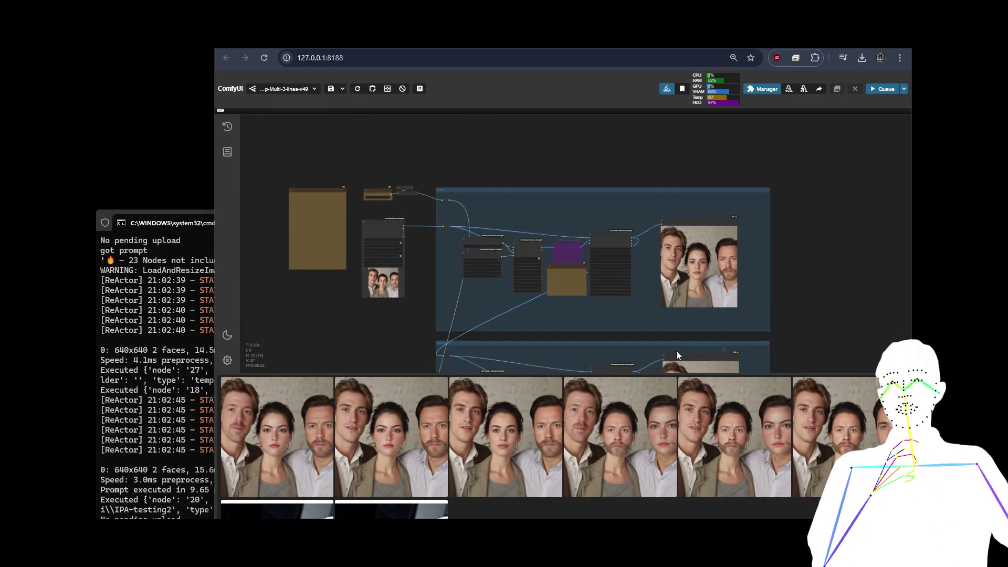
pyautogui.scroll(8, 741, 247)
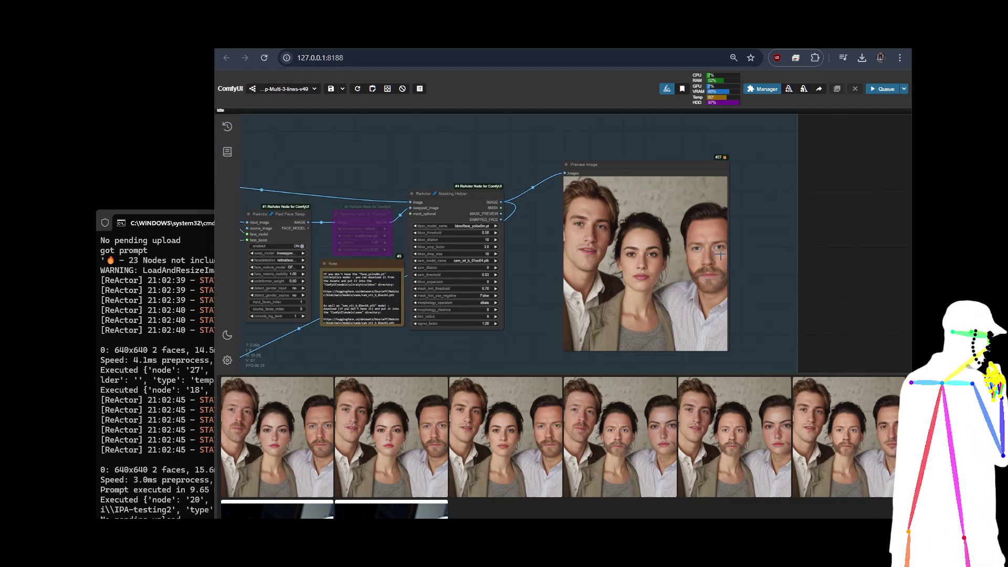
pyautogui.moveTo(841, 298); pyautogui.dragTo(845, 1)
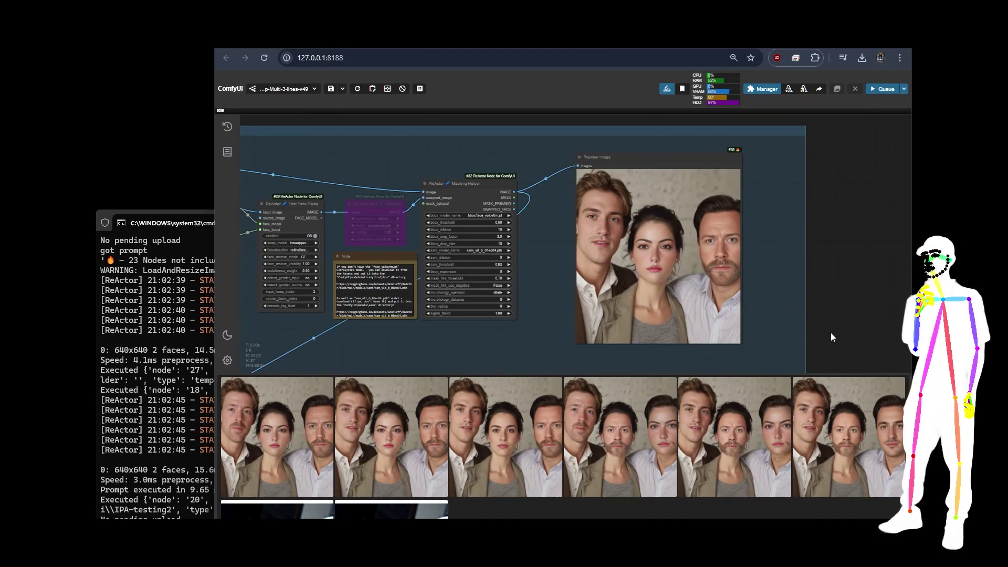
pyautogui.moveTo(831, 332); pyautogui.dragTo(830, 16)
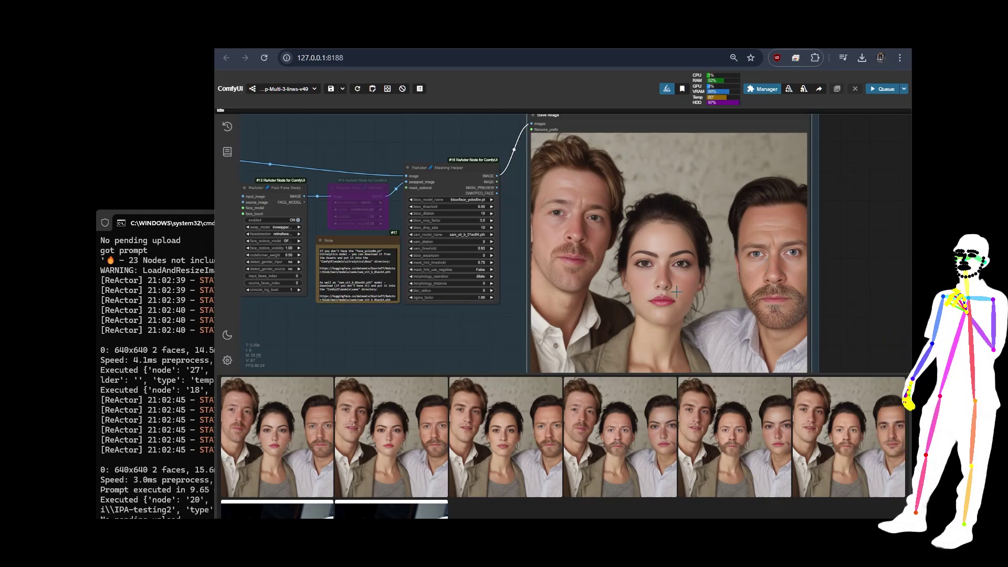
pyautogui.scroll(-5, 865, 209)
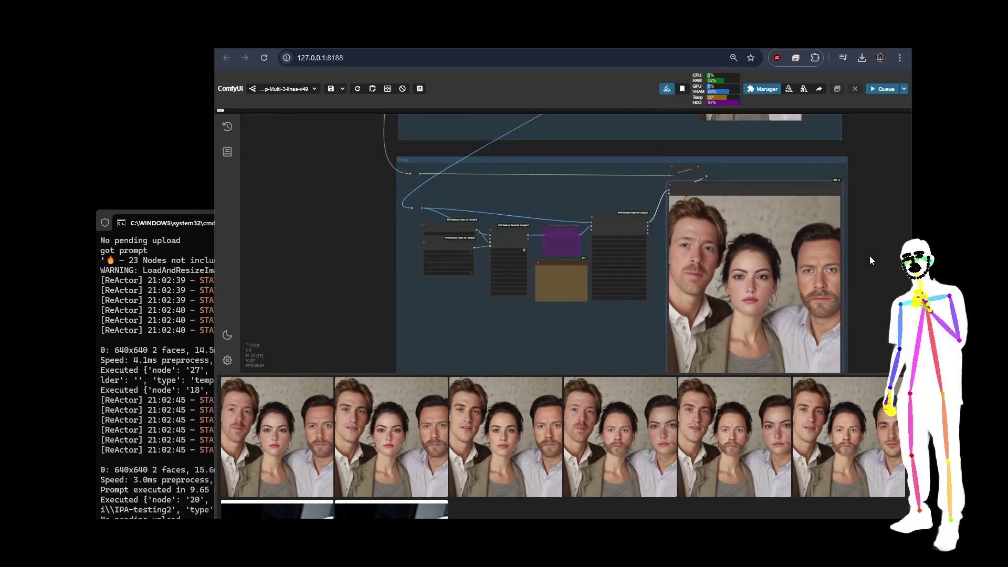
pyautogui.scroll(-5, 867, 213)
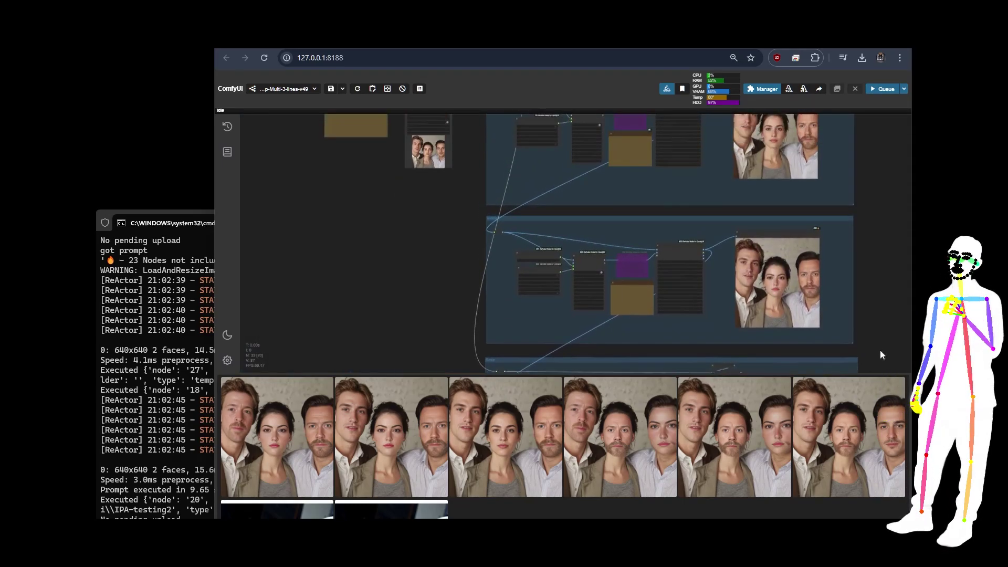
pyautogui.scroll(-2, 887, 266)
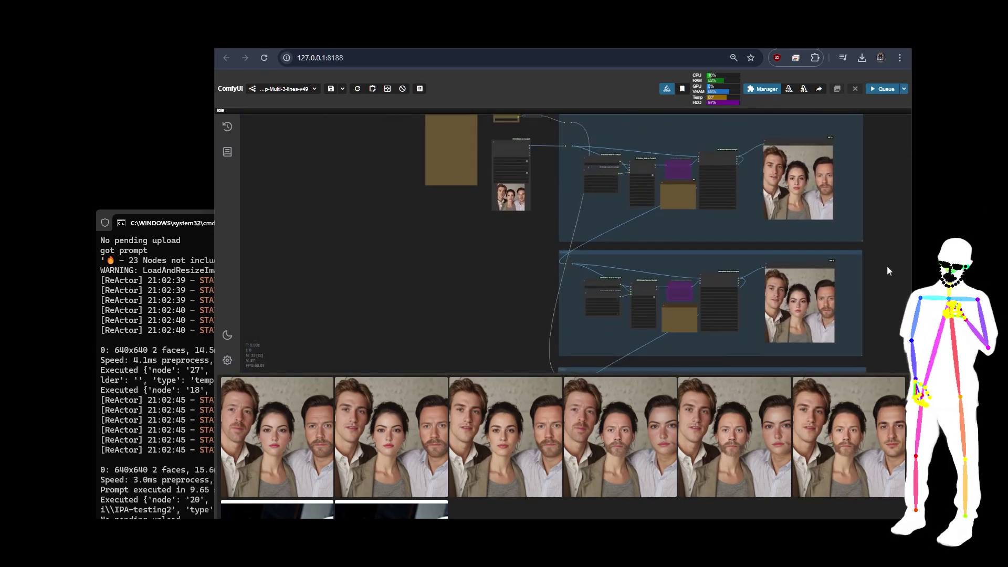
pyautogui.moveTo(887, 265); pyautogui.dragTo(786, 267)
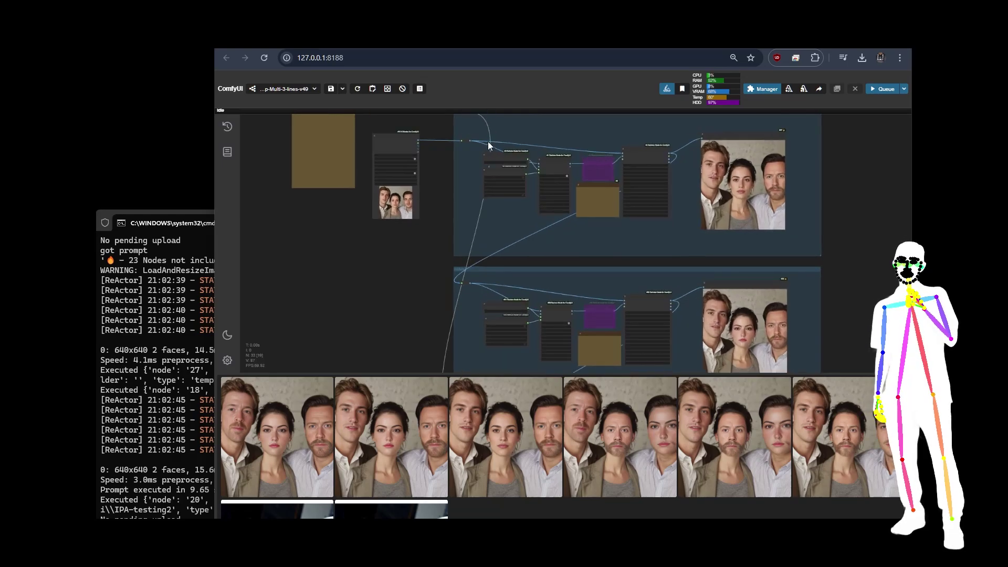
pyautogui.scroll(6, 470, 150)
pyautogui.scroll(5, 464, 196)
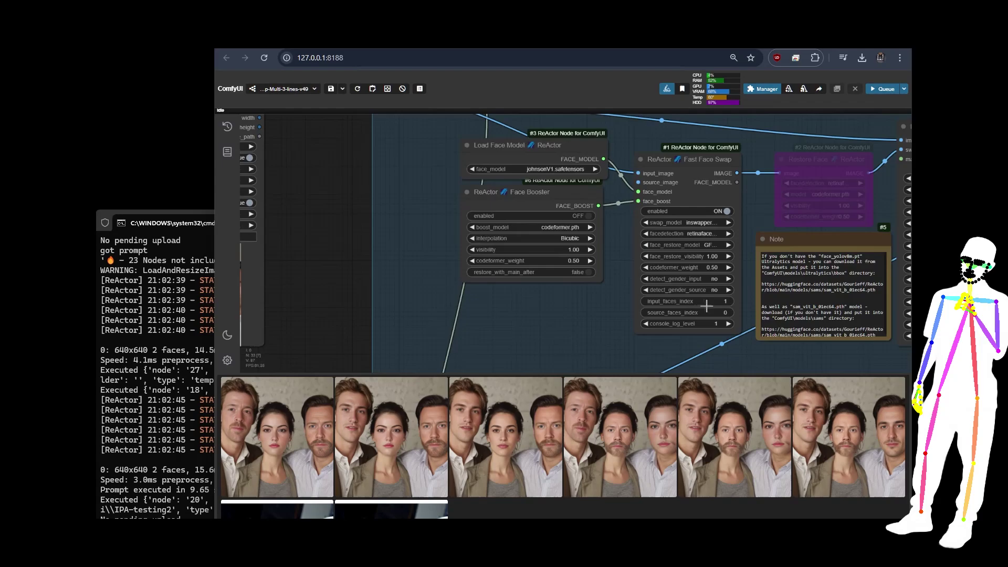
pyautogui.moveTo(576, 322); pyautogui.dragTo(609, 36)
pyautogui.moveTo(600, 130); pyautogui.dragTo(600, 100)
pyautogui.moveTo(660, 217); pyautogui.dragTo(643, 50)
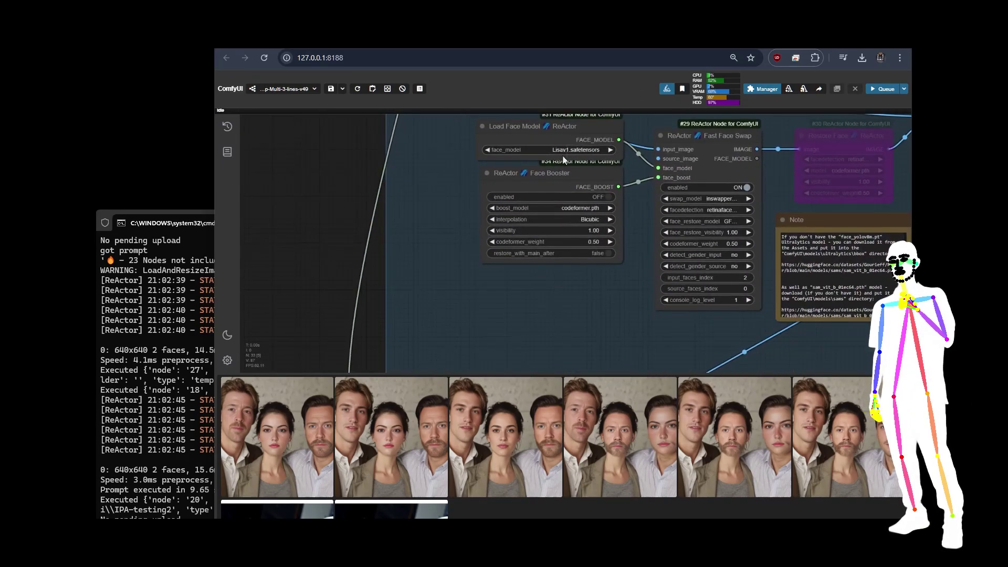
pyautogui.scroll(-10, 360, 167)
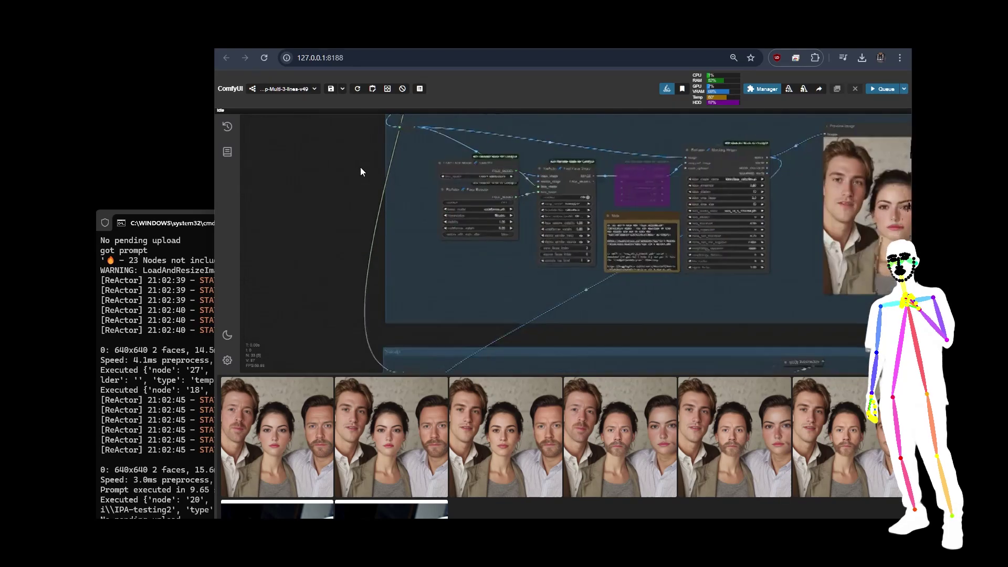
pyautogui.scroll(-2, 314, 196)
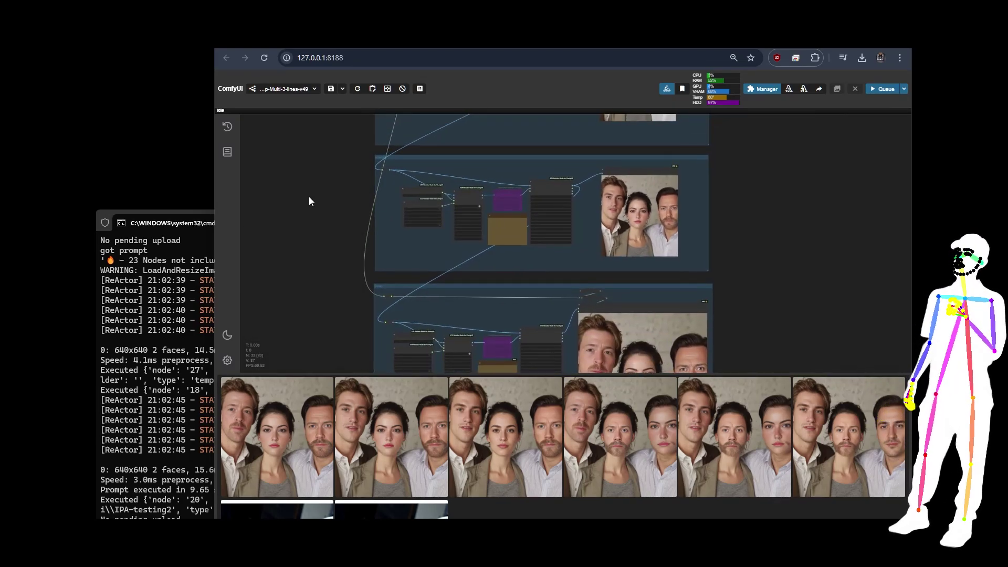
pyautogui.scroll(-4, 322, 200)
pyautogui.moveTo(359, 228); pyautogui.dragTo(393, 237)
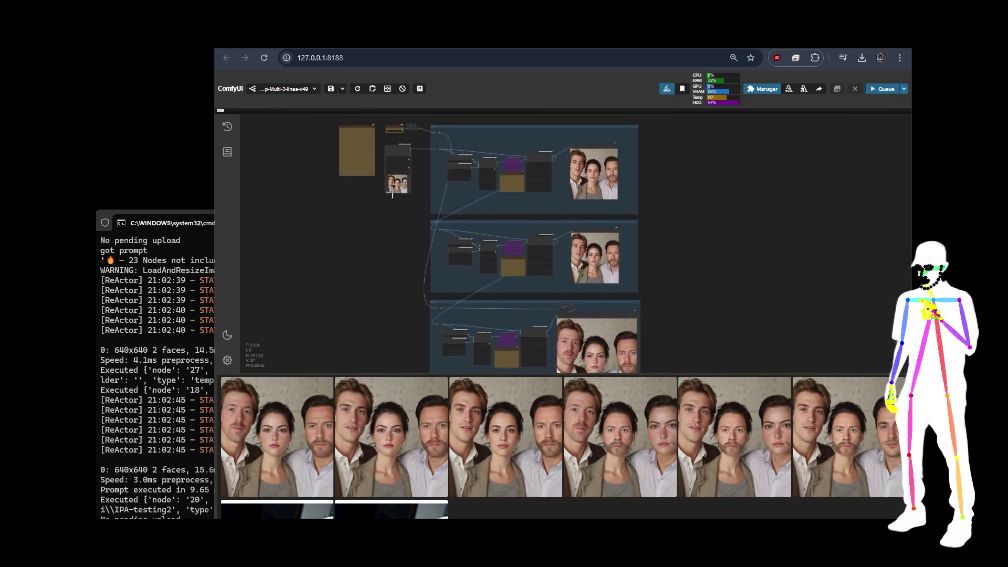
pyautogui.moveTo(398, 192); pyautogui.dragTo(410, 244)
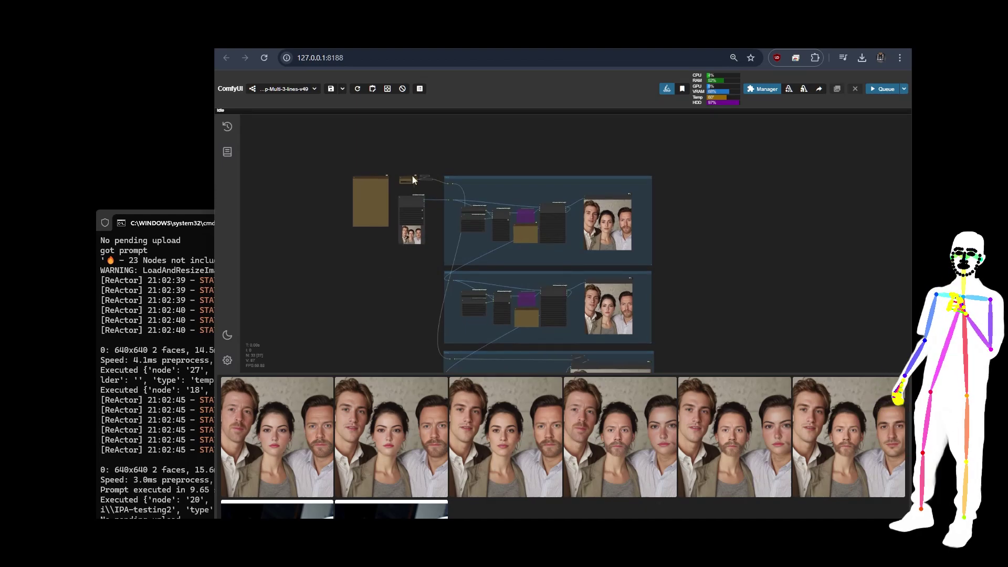
pyautogui.scroll(10, 412, 179)
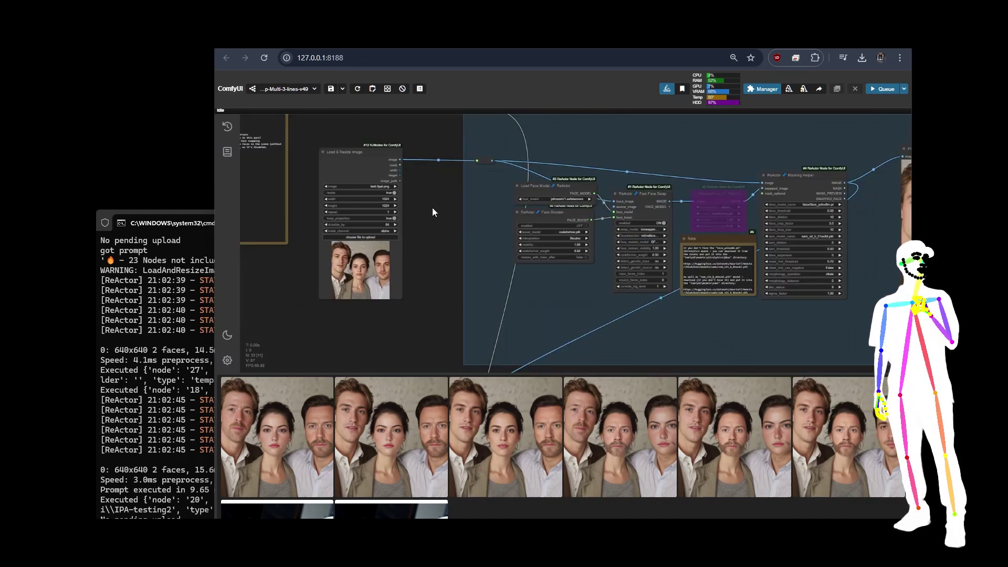
pyautogui.scroll(7, 543, 150)
pyautogui.click(540, 186)
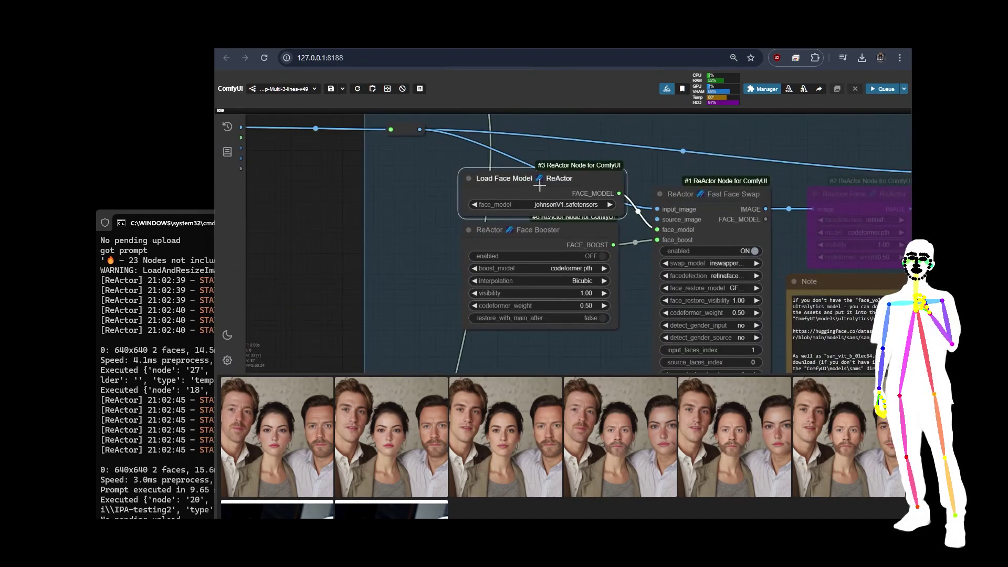
pyautogui.scroll(-10, 528, 135)
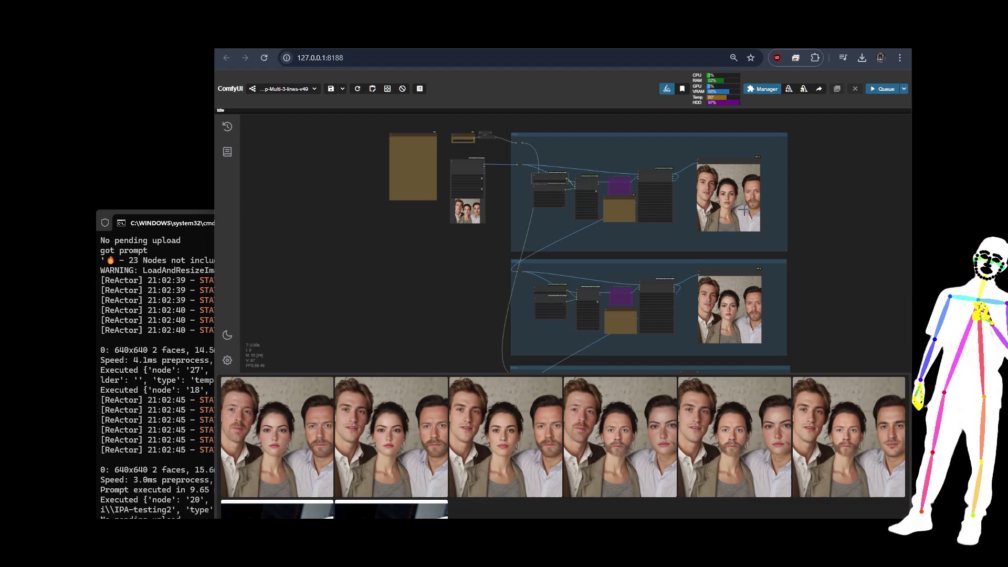
pyautogui.scroll(-5, 809, 149)
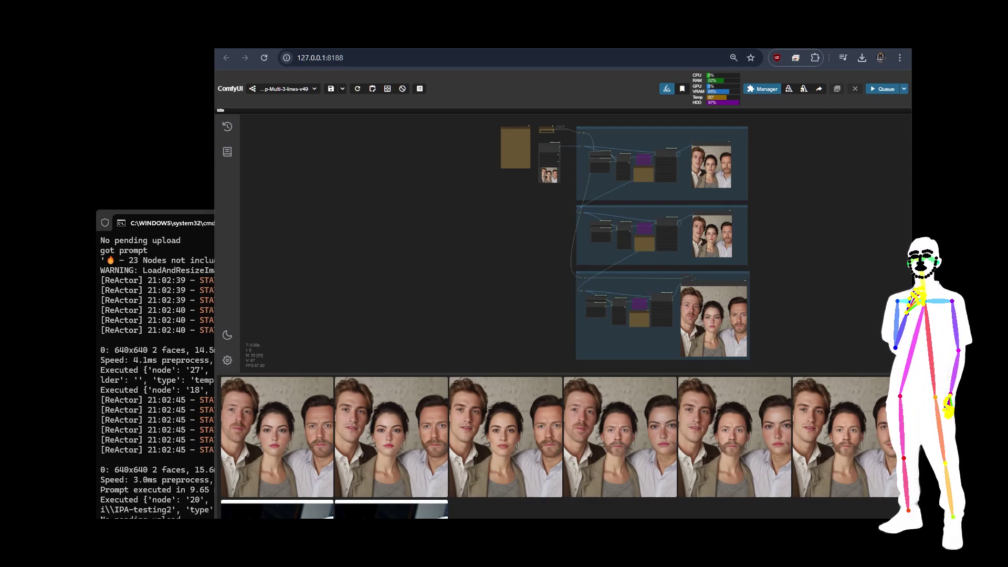
# Drop the four-person group photo onto Load & Resize Image and queue the workflow.
pyautogui.moveTo(306, 238); pyautogui.dragTo(553, 171)
pyautogui.scroll(15, 553, 171)
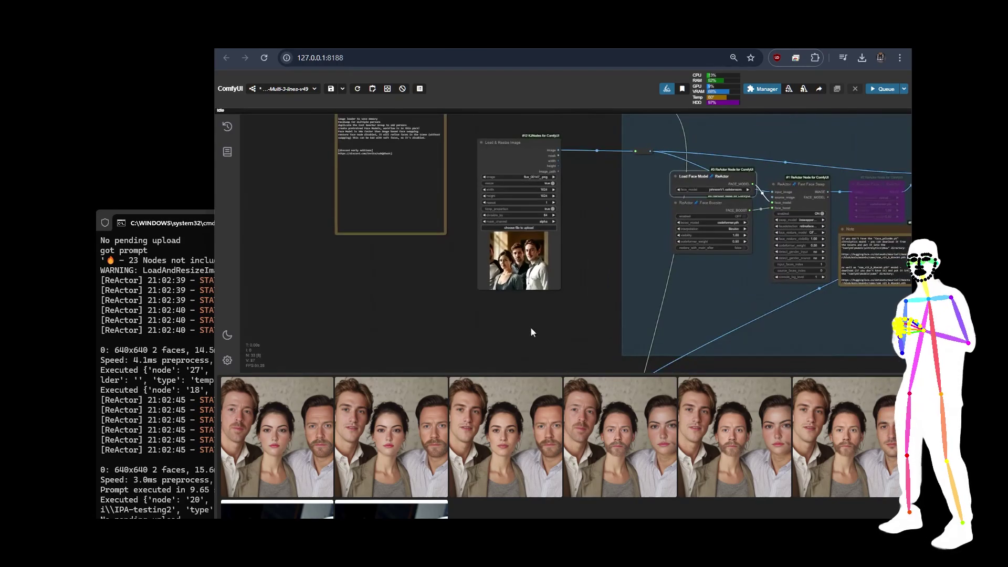
pyautogui.scroll(3, 500, 241)
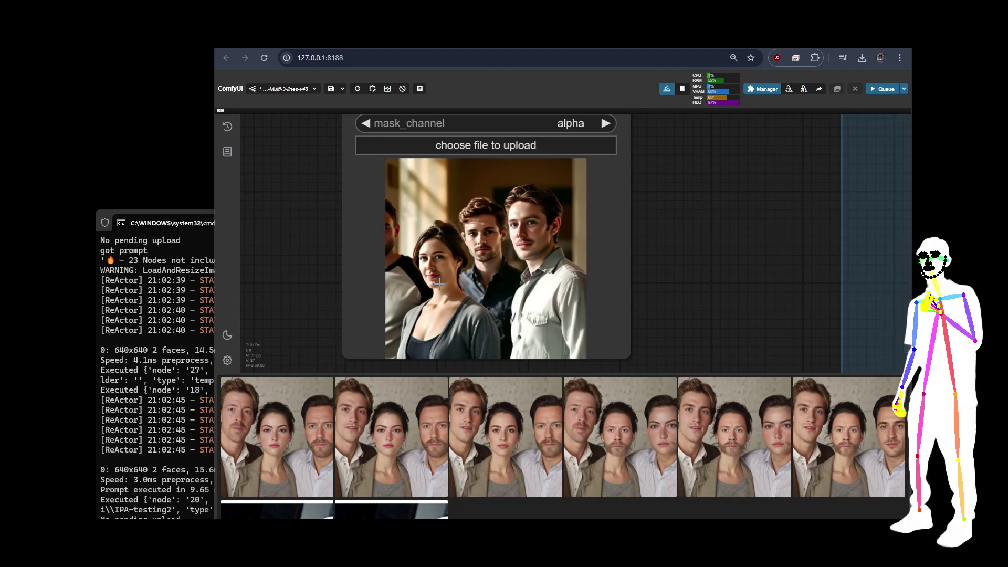
pyautogui.click(887, 88)
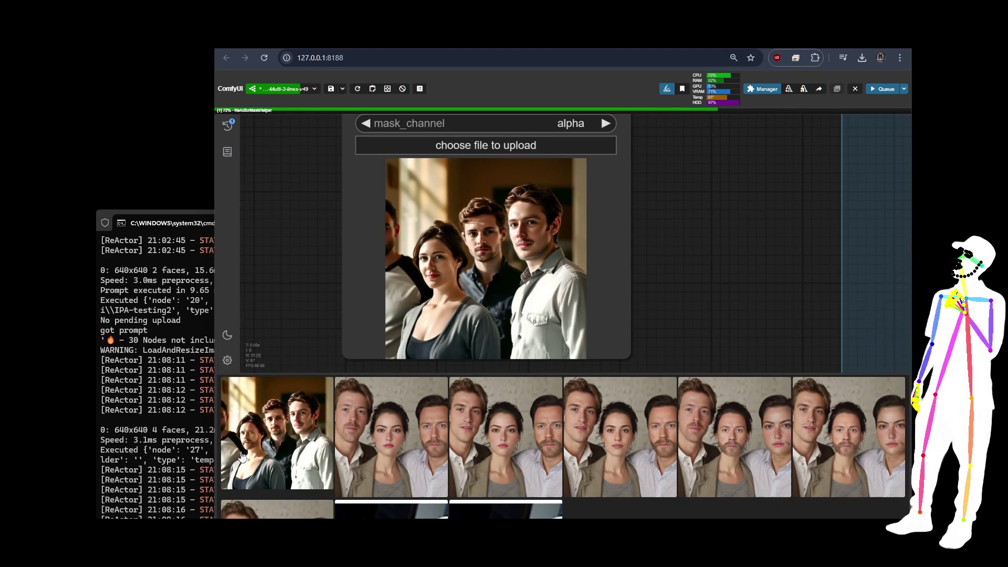
# Zoom and pan to the first group's preview of the swapped four-person photo.
pyautogui.scroll(-5, 315, 266)
pyautogui.scroll(-5, 317, 254)
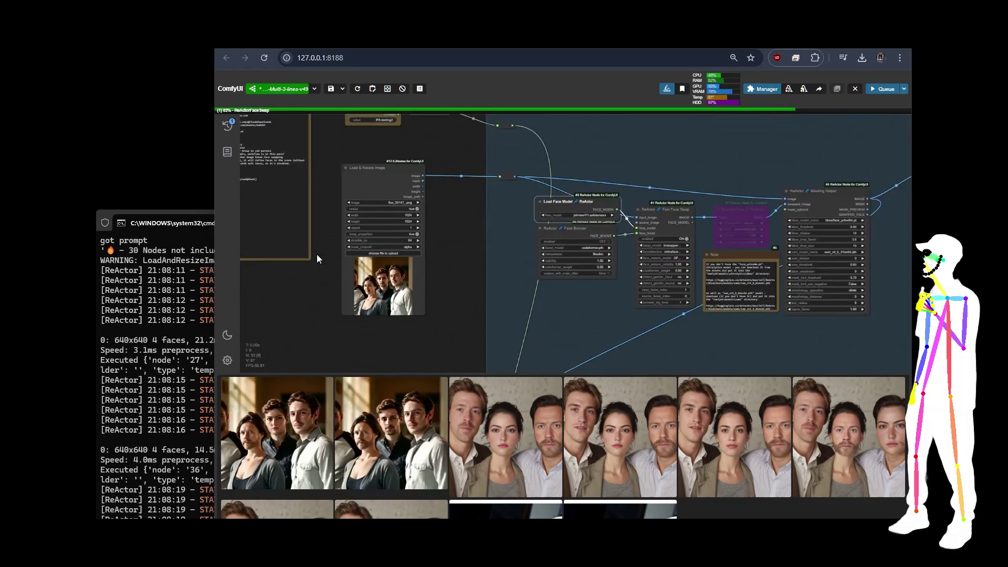
pyautogui.moveTo(749, 126); pyautogui.dragTo(609, 105)
pyautogui.scroll(8, 724, 252)
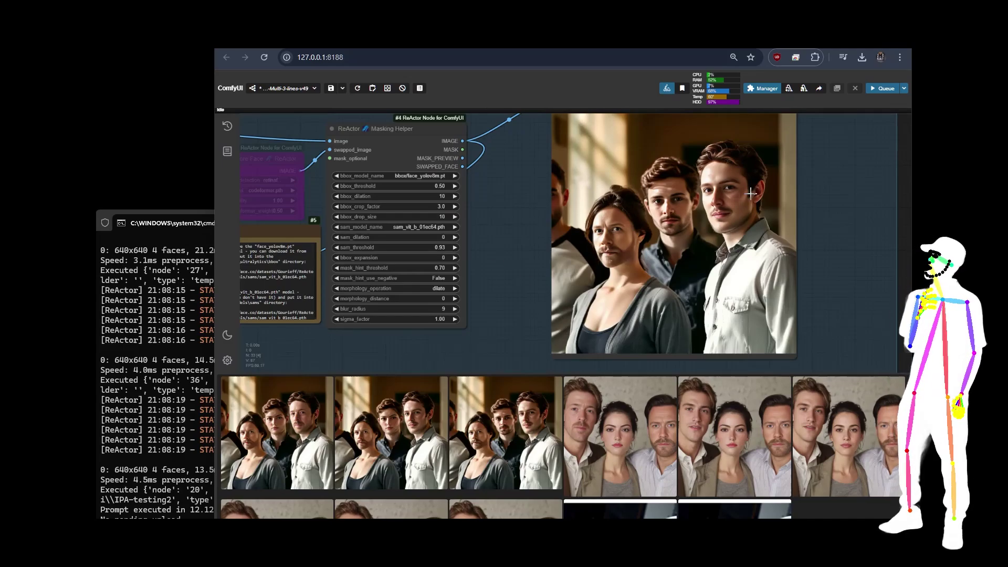
pyautogui.scroll(-3, 842, 198)
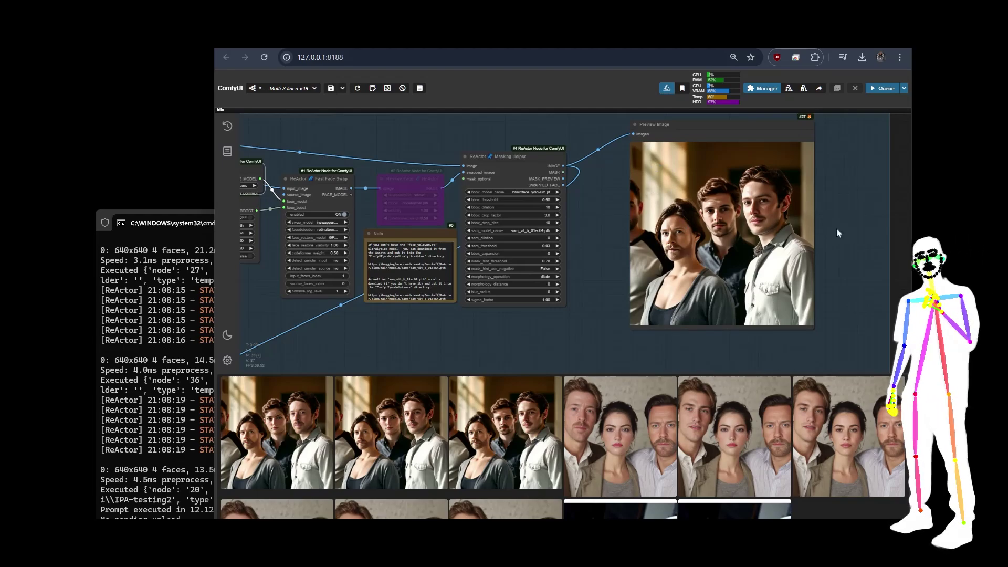
pyautogui.scroll(-1, 859, 239)
pyautogui.scroll(-1, 860, 235)
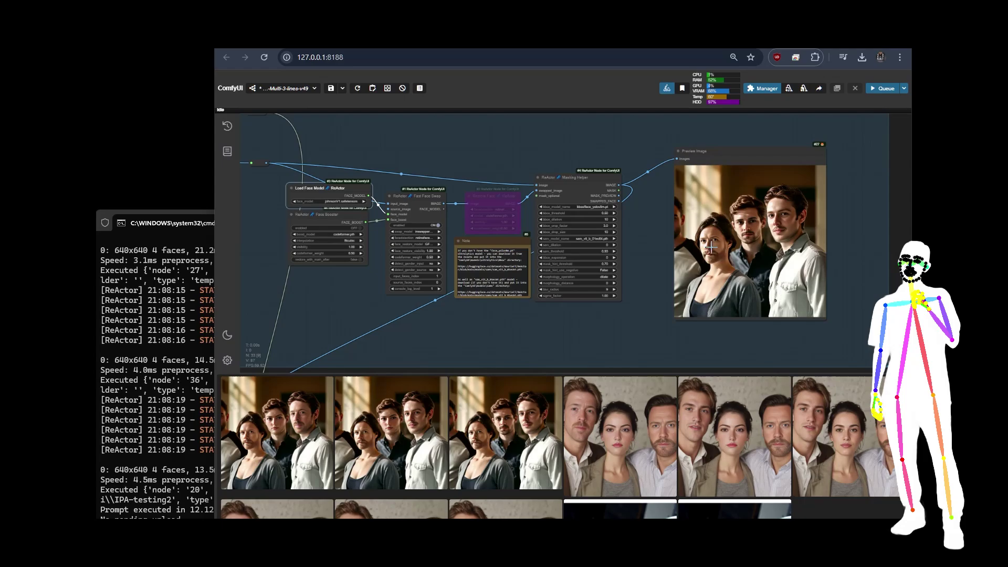
# Move down to inspect the second group's nodes and its swapped result.
pyautogui.moveTo(902, 302); pyautogui.dragTo(860, 83)
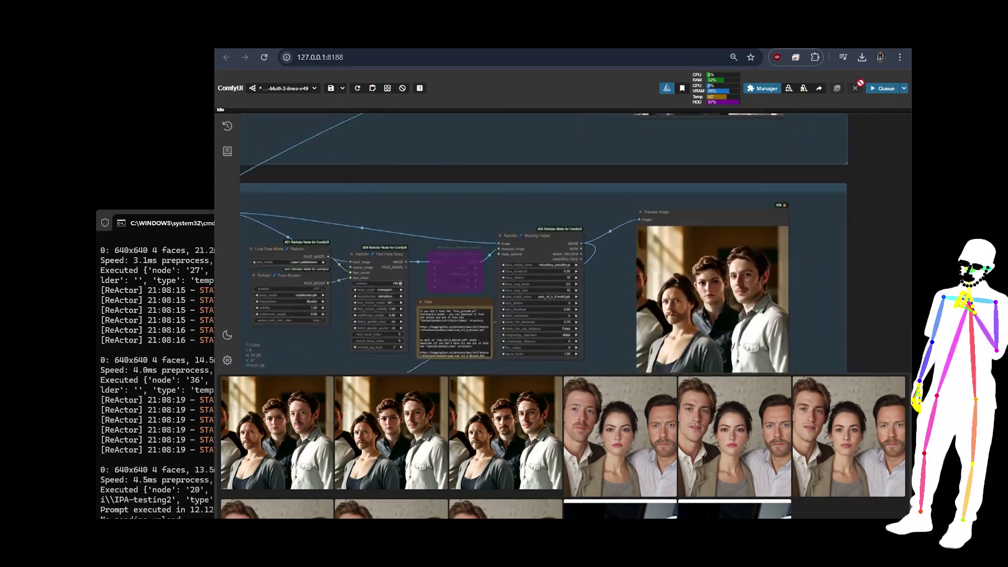
pyautogui.scroll(-2, 722, 207)
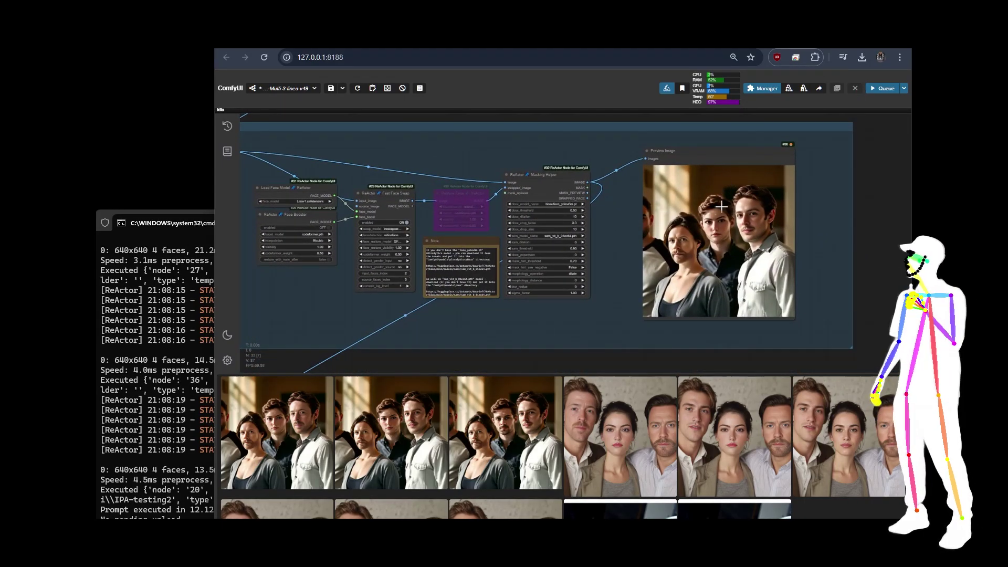
pyautogui.scroll(2, 722, 207)
pyautogui.scroll(-1, 709, 220)
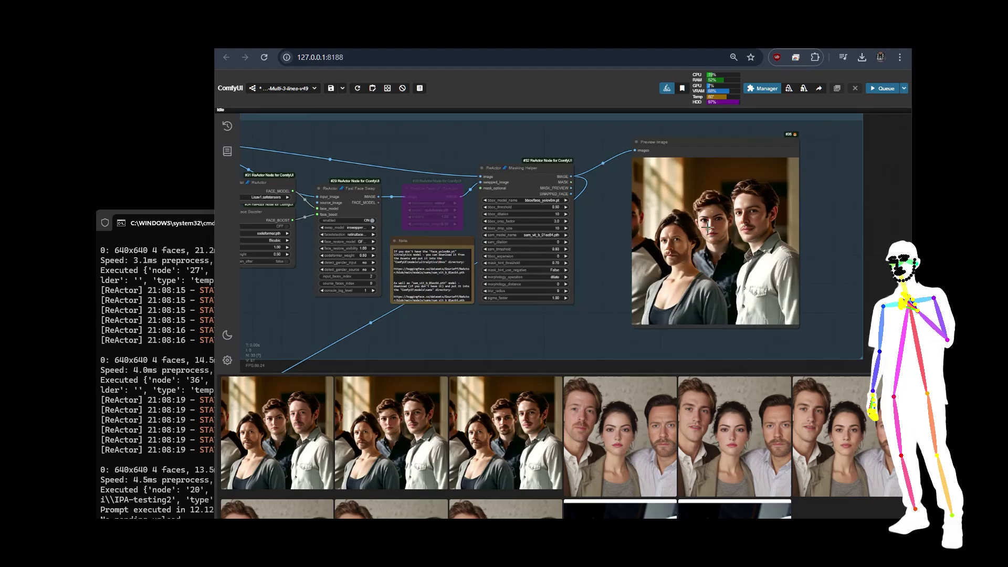
pyautogui.moveTo(870, 307); pyautogui.dragTo(919, 320)
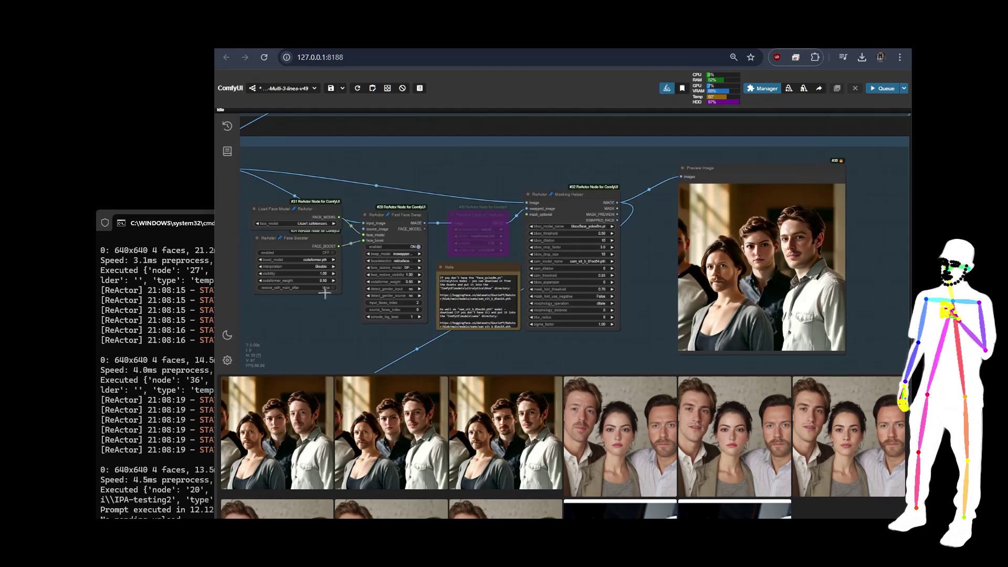
pyautogui.scroll(1, 428, 291)
pyautogui.scroll(4, 428, 291)
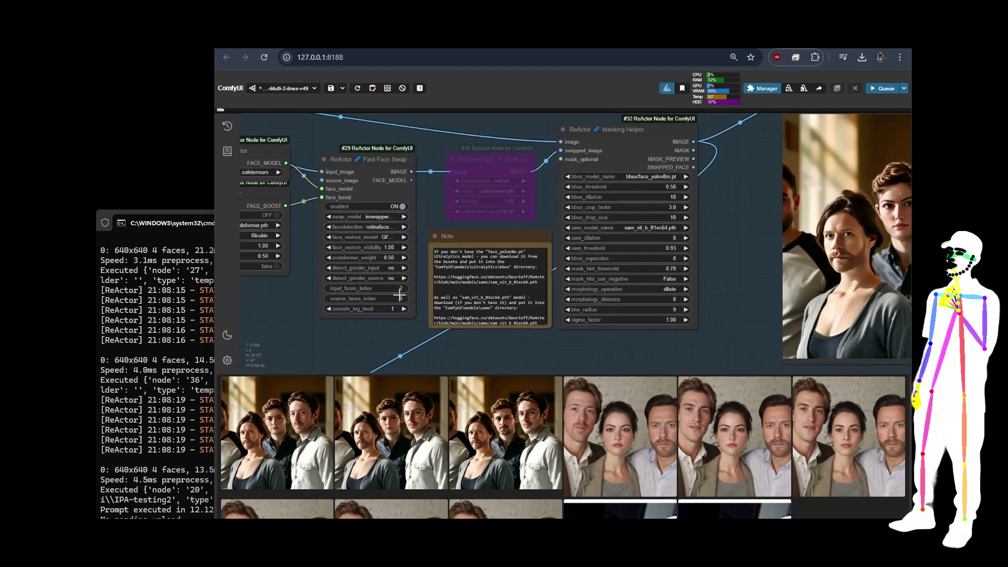
pyautogui.scroll(-3, 279, 302)
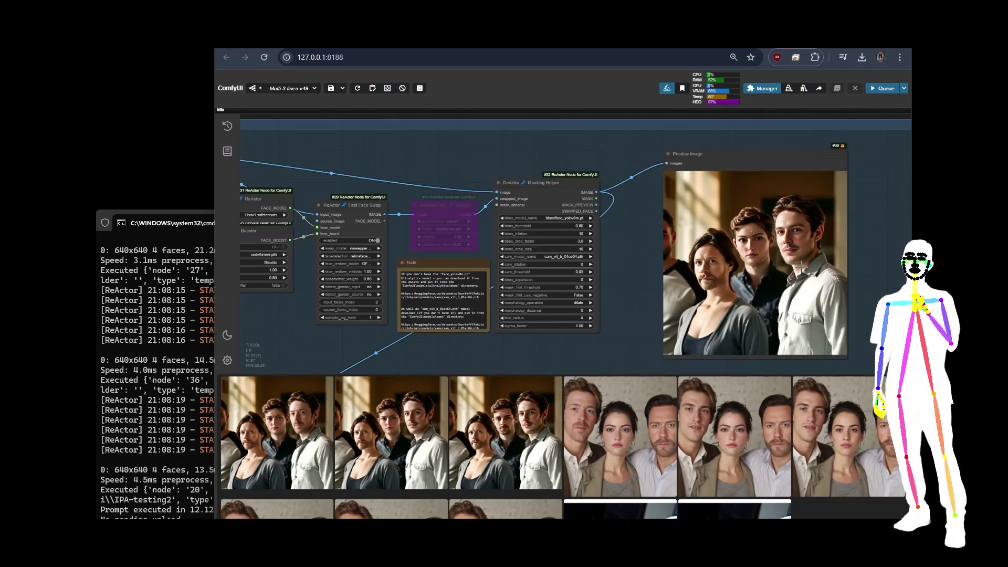
# Pan further down to the next group and its face-swapped preview.
pyautogui.moveTo(877, 217); pyautogui.dragTo(882, 94)
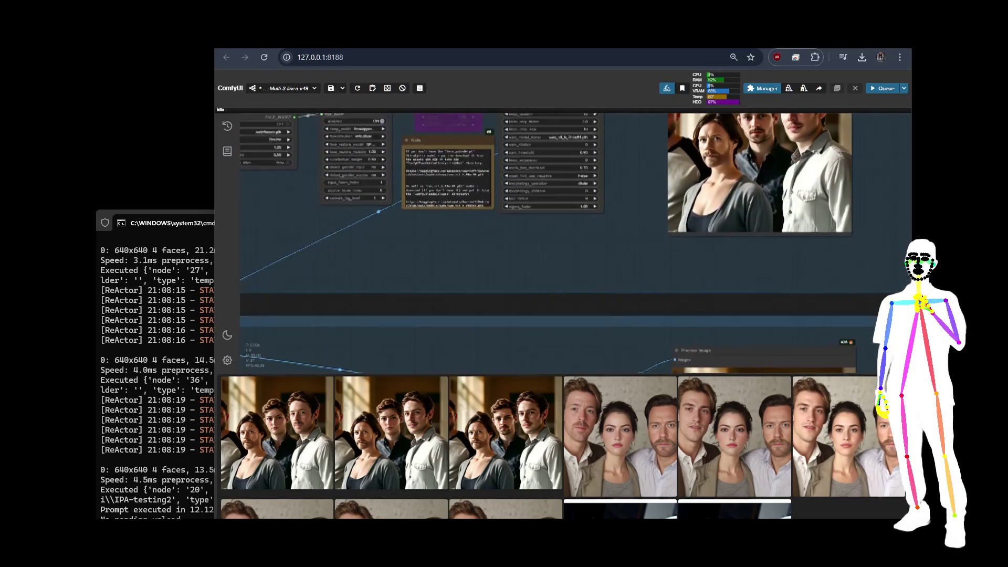
pyautogui.scroll(1, 712, 197)
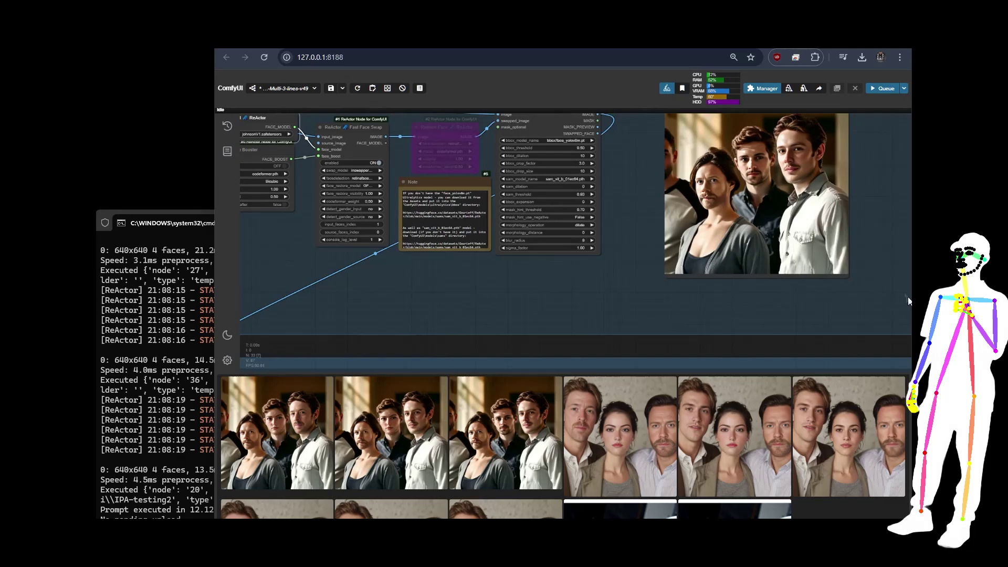
pyautogui.moveTo(909, 298); pyautogui.dragTo(893, 42)
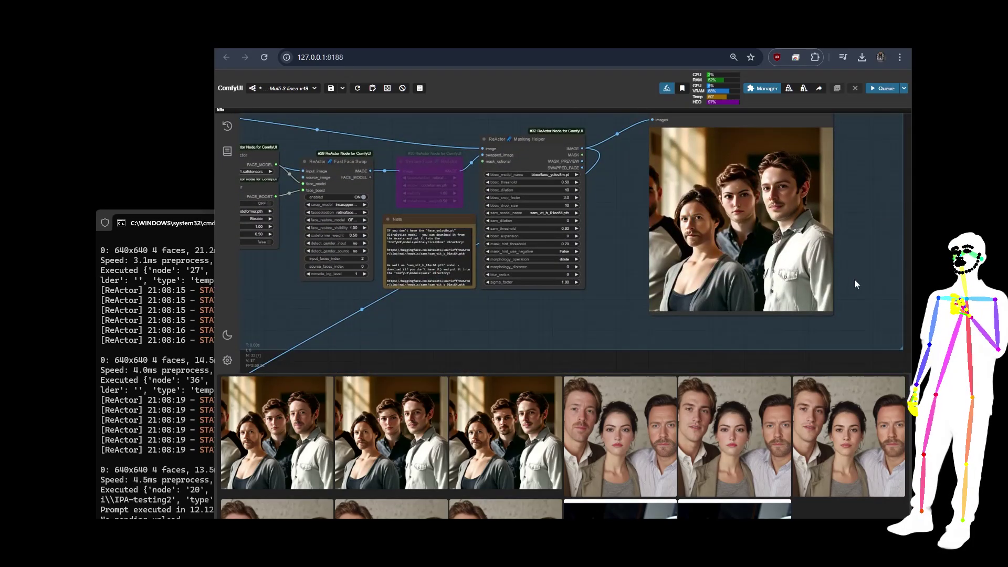
pyautogui.scroll(3, 855, 285)
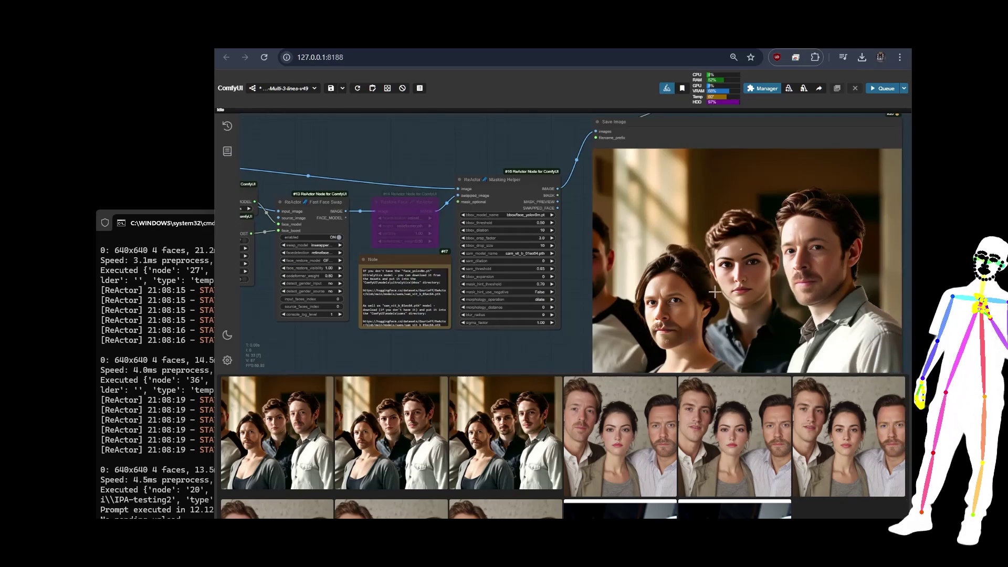
pyautogui.scroll(-6, 784, 191)
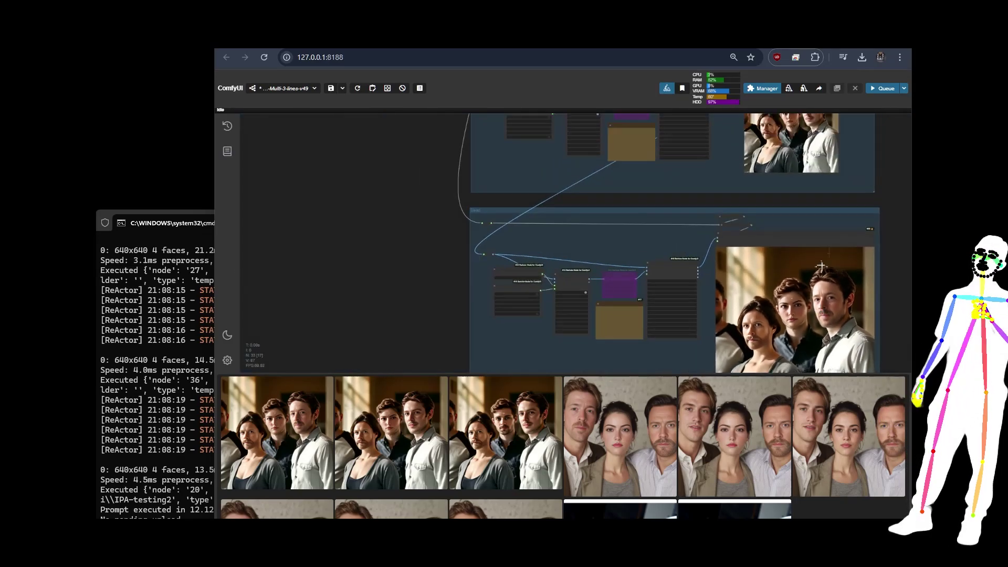
pyautogui.moveTo(893, 144); pyautogui.dragTo(880, 254)
pyautogui.scroll(5, 499, 187)
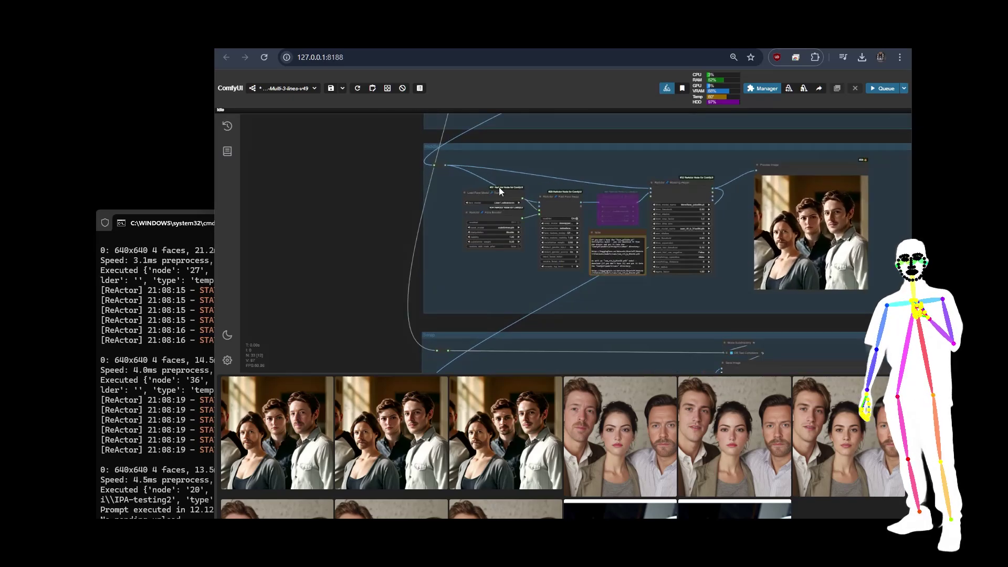
pyautogui.scroll(3, 540, 207)
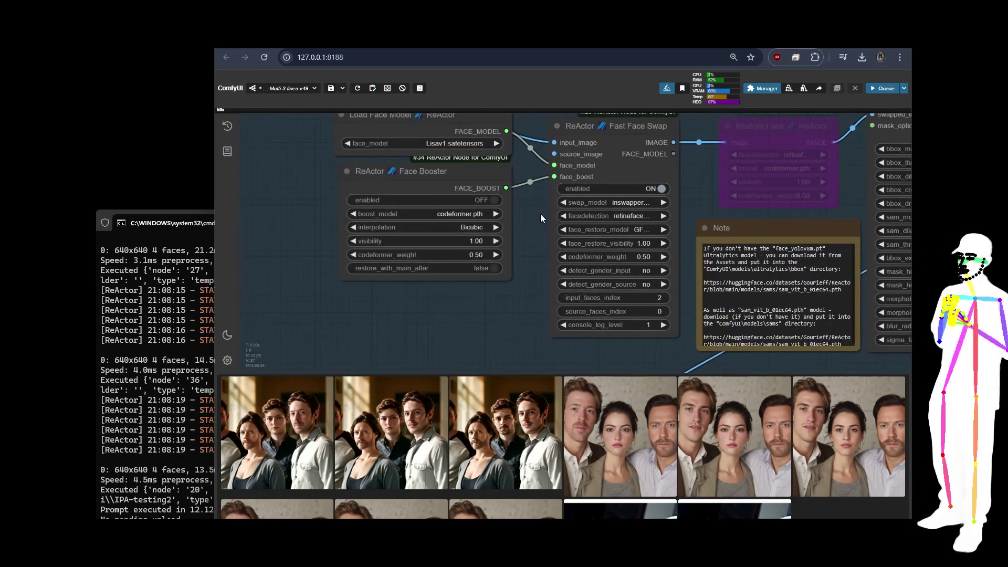
pyautogui.click(664, 270)
pyautogui.scroll(-5, 441, 304)
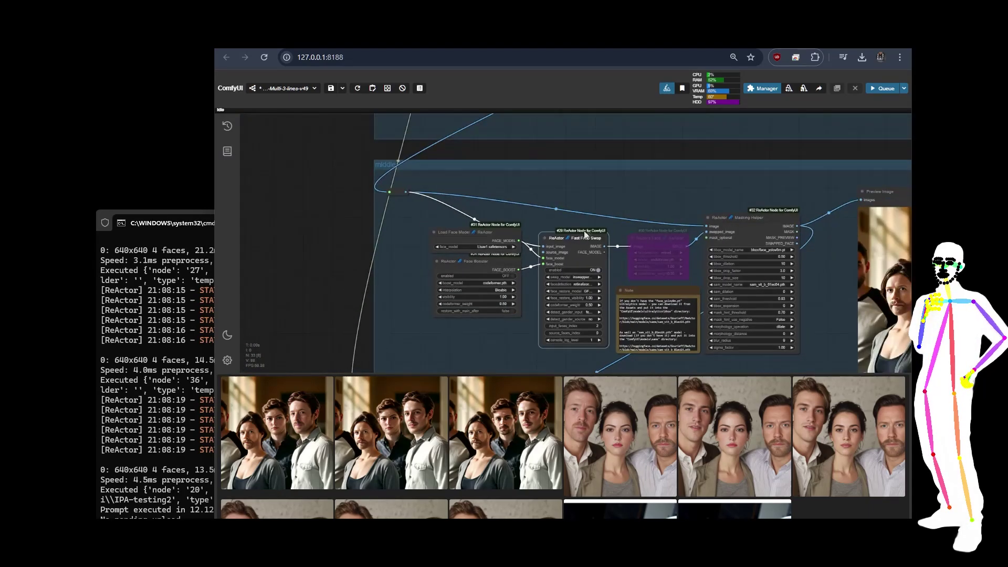
pyautogui.scroll(5, 609, 226)
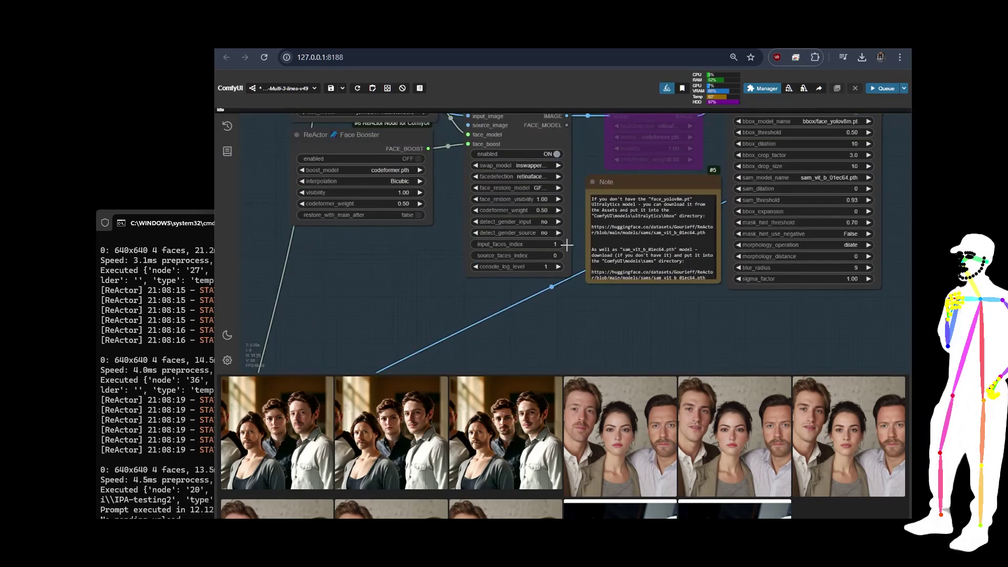
pyautogui.click(559, 222)
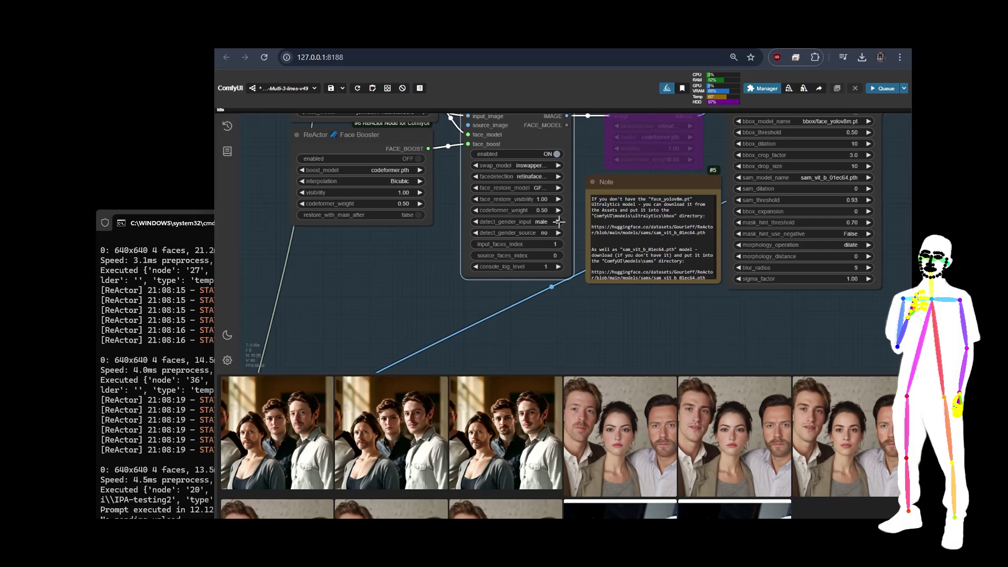
pyautogui.scroll(-3, 582, 320)
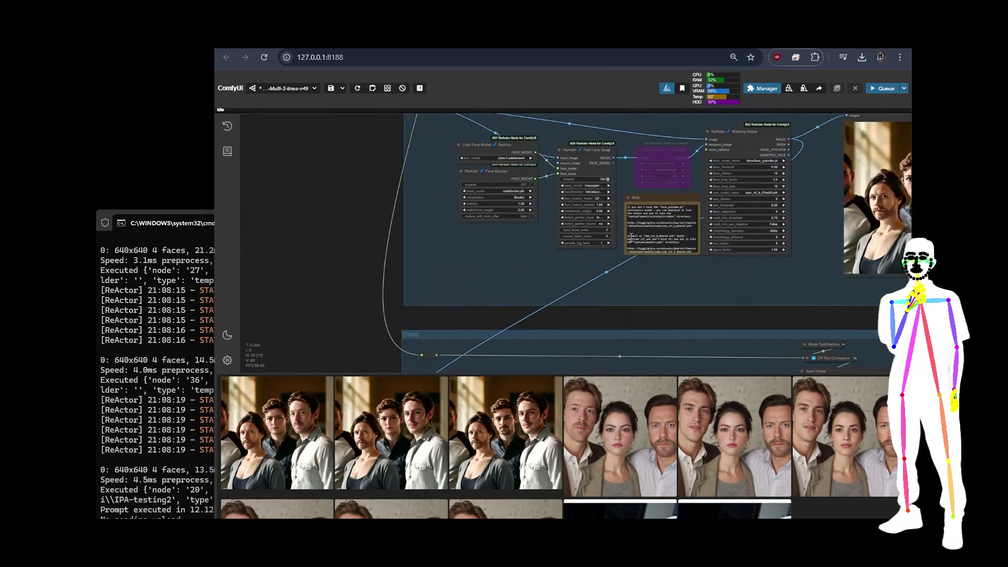
pyautogui.moveTo(639, 273); pyautogui.dragTo(612, 113)
pyautogui.moveTo(609, 205); pyautogui.dragTo(603, 108)
pyautogui.scroll(6, 583, 236)
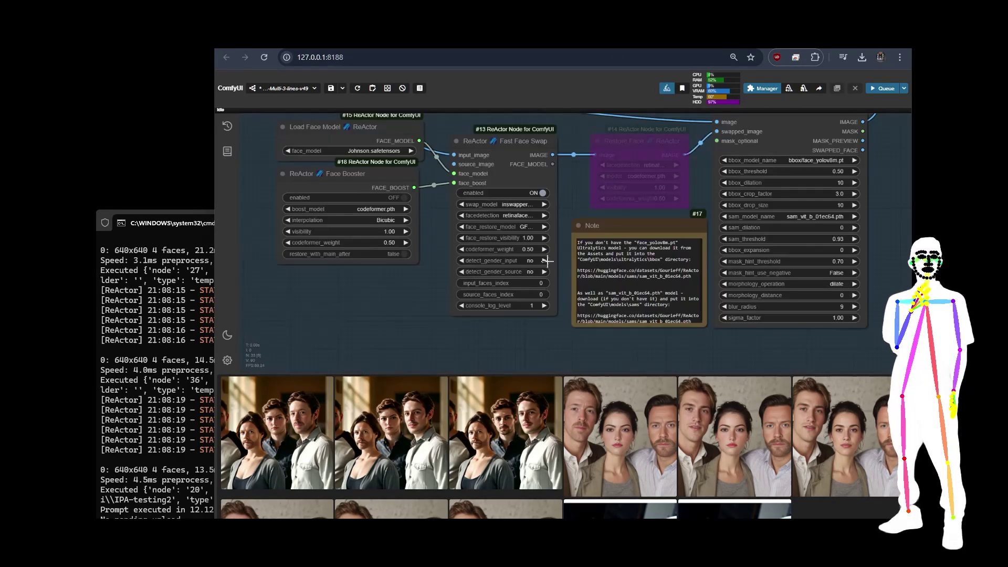
pyautogui.scroll(-6, 379, 318)
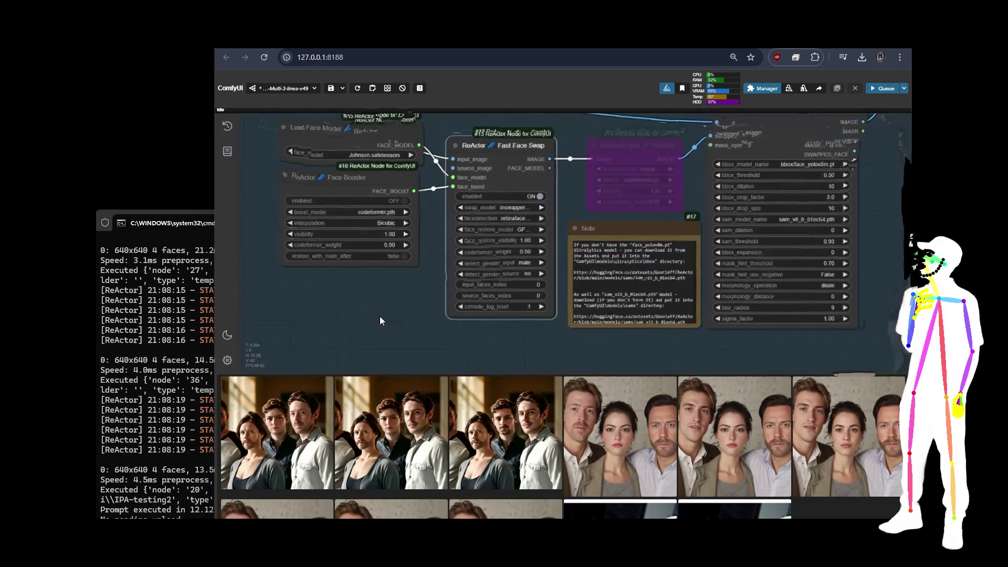
pyautogui.moveTo(522, 211); pyautogui.dragTo(603, 296)
pyautogui.scroll(-4, 604, 294)
pyautogui.moveTo(798, 292); pyautogui.dragTo(807, 252)
pyautogui.scroll(-2, 806, 251)
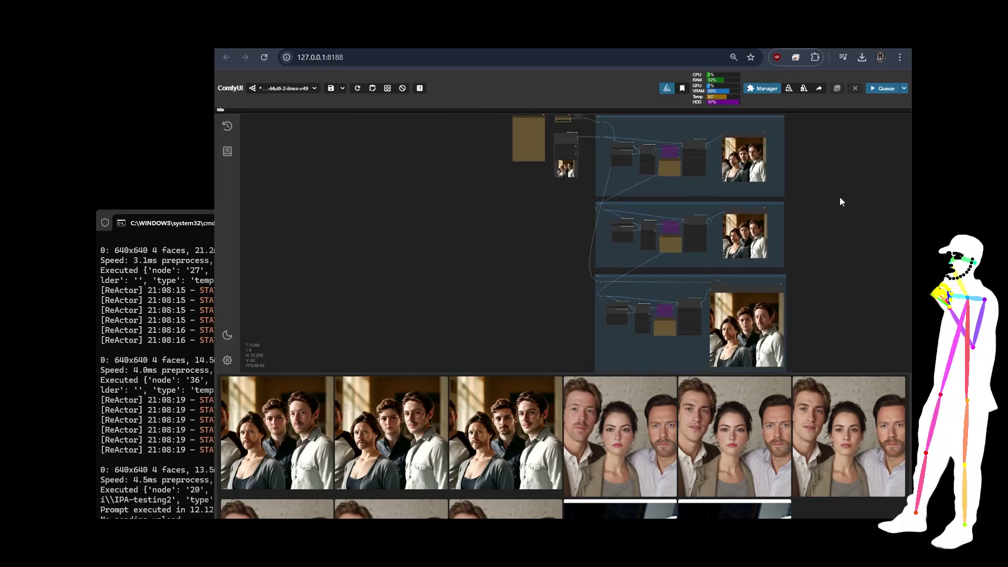
# Queue the workflow again and zoom into the ReActor nodes and Preview Image to check the new swap.
pyautogui.click(879, 85)
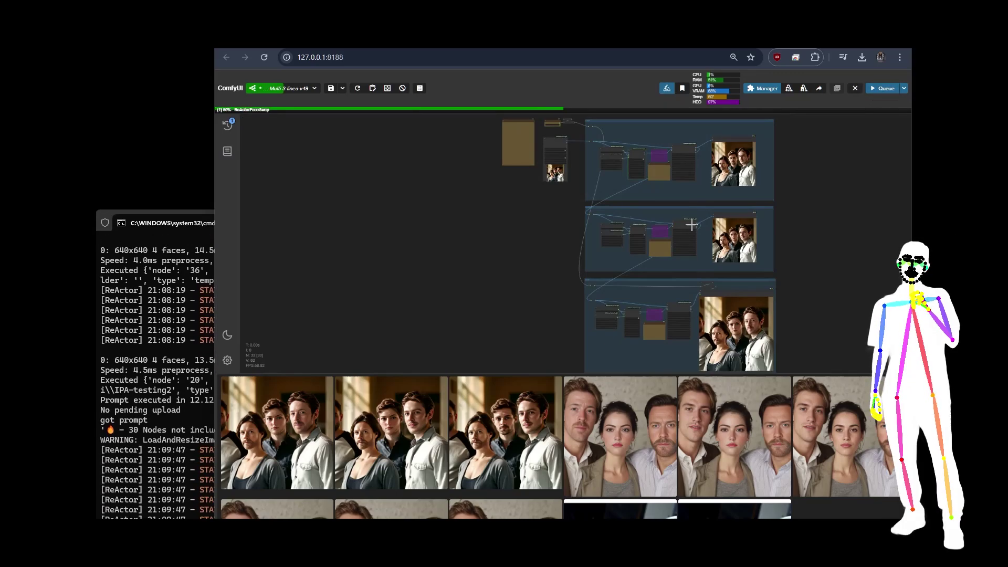
pyautogui.scroll(3, 826, 276)
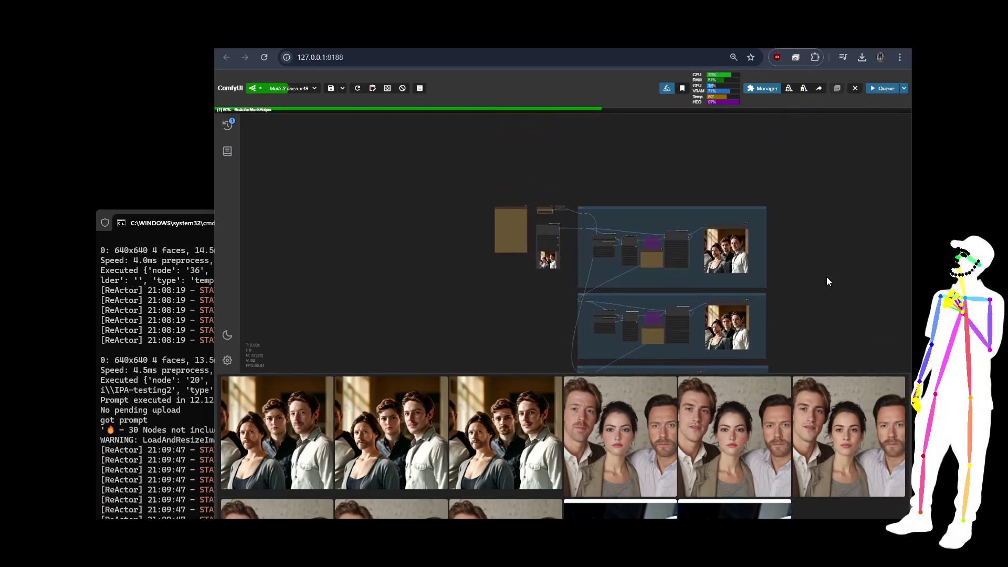
pyautogui.scroll(3, 588, 152)
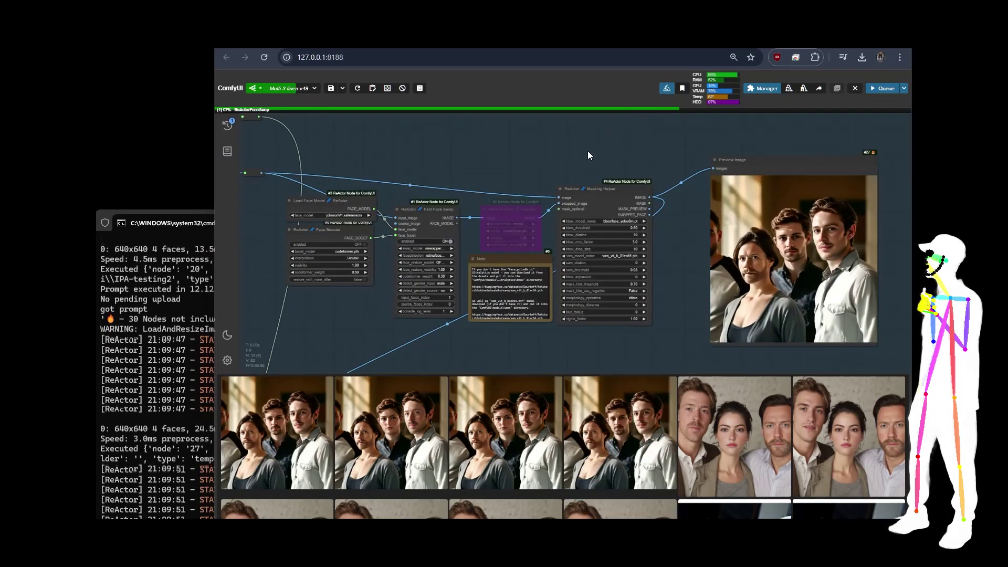
pyautogui.scroll(5, 439, 295)
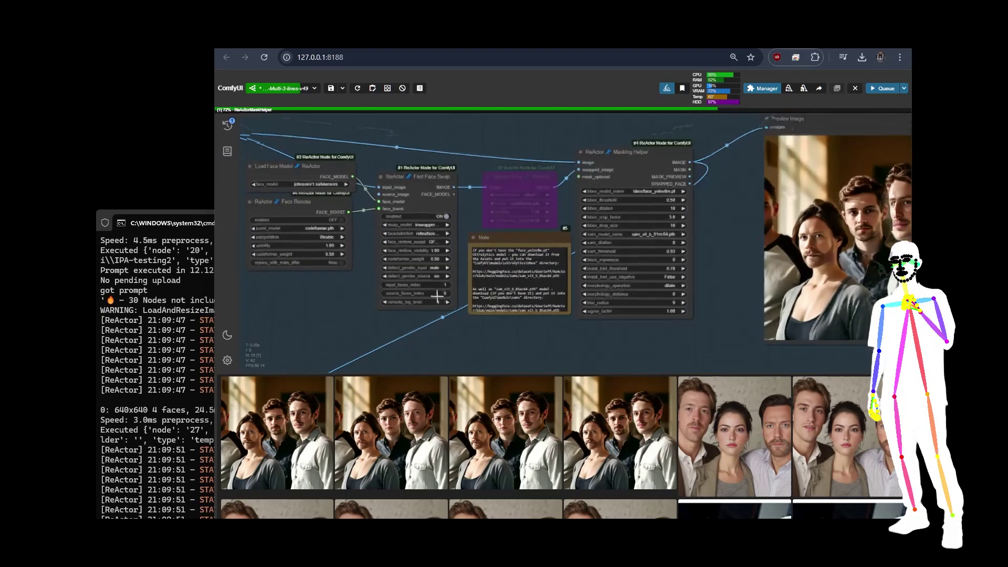
pyautogui.scroll(-4, 415, 279)
pyautogui.scroll(-1, 416, 279)
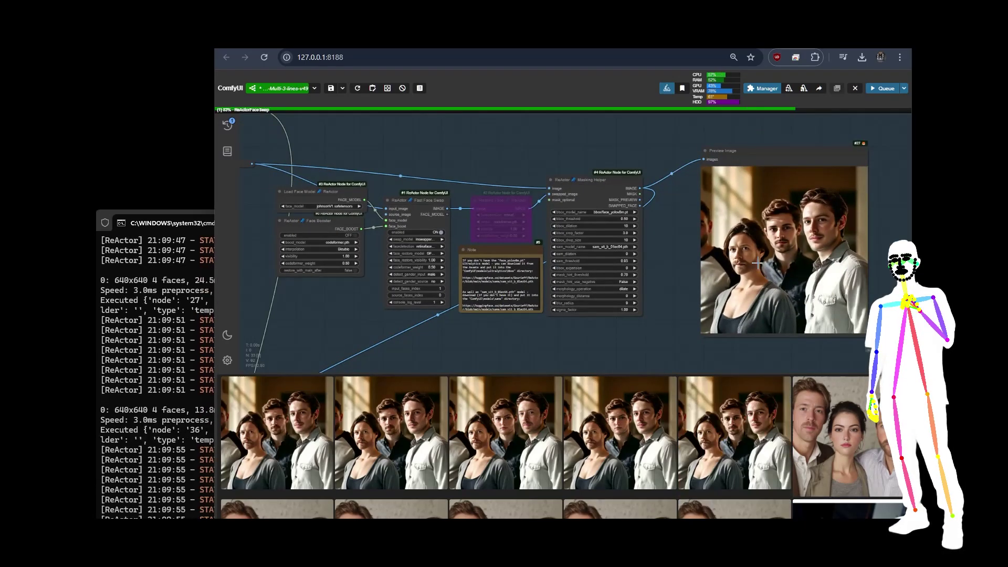
pyautogui.scroll(-2, 727, 253)
pyautogui.scroll(5, 608, 209)
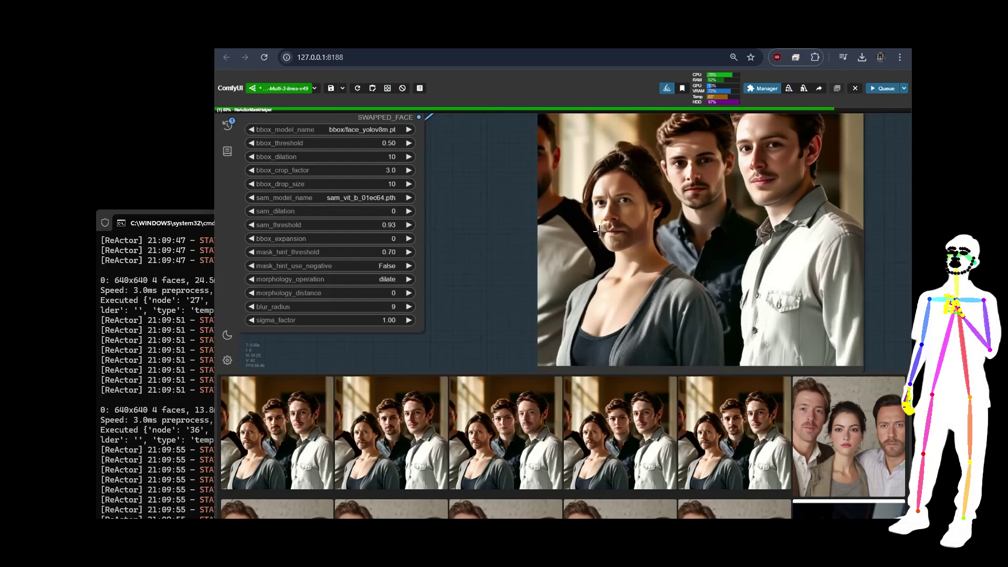
pyautogui.scroll(-5, 656, 242)
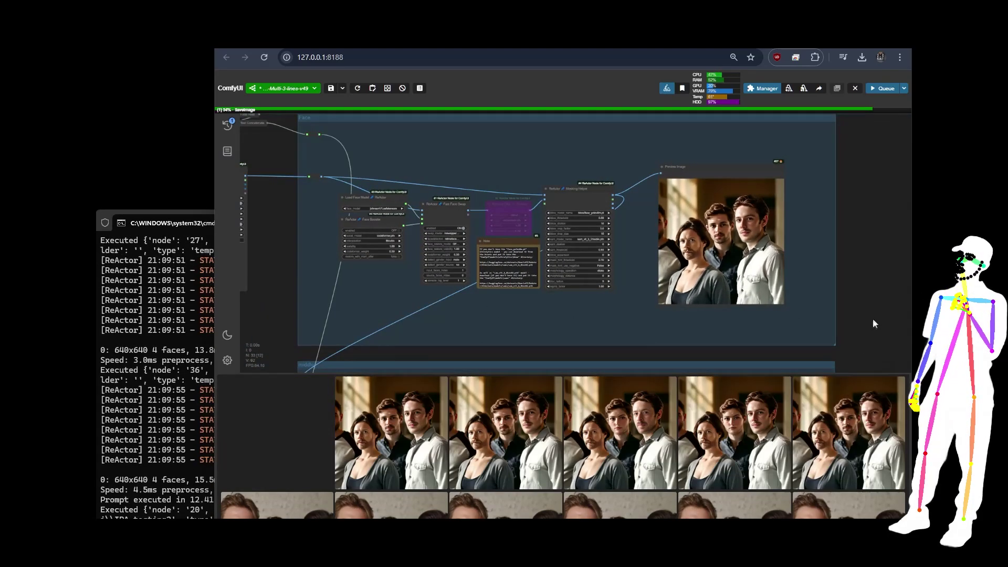
pyautogui.scroll(5, 709, 231)
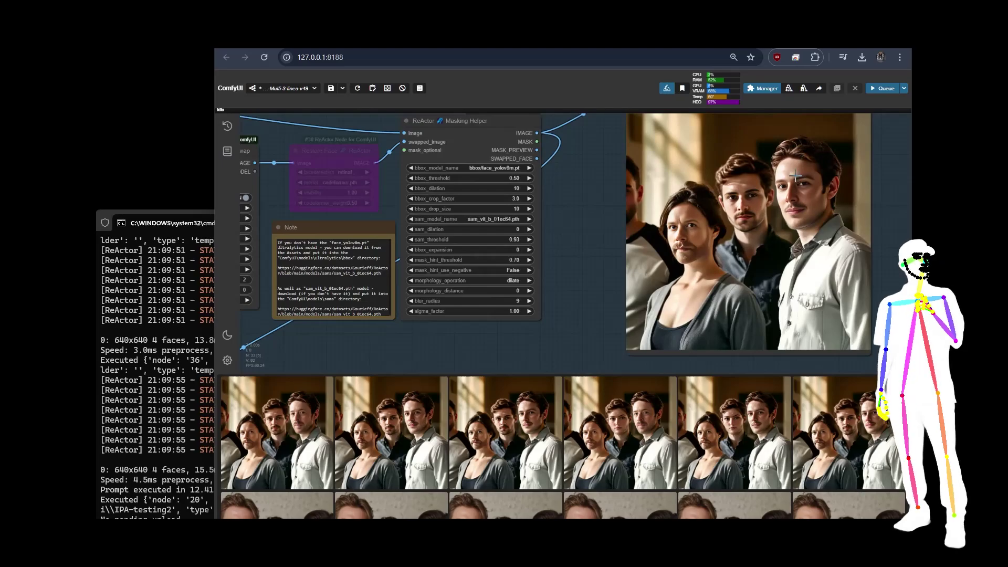
pyautogui.scroll(-3, 735, 190)
pyautogui.scroll(-3, 734, 192)
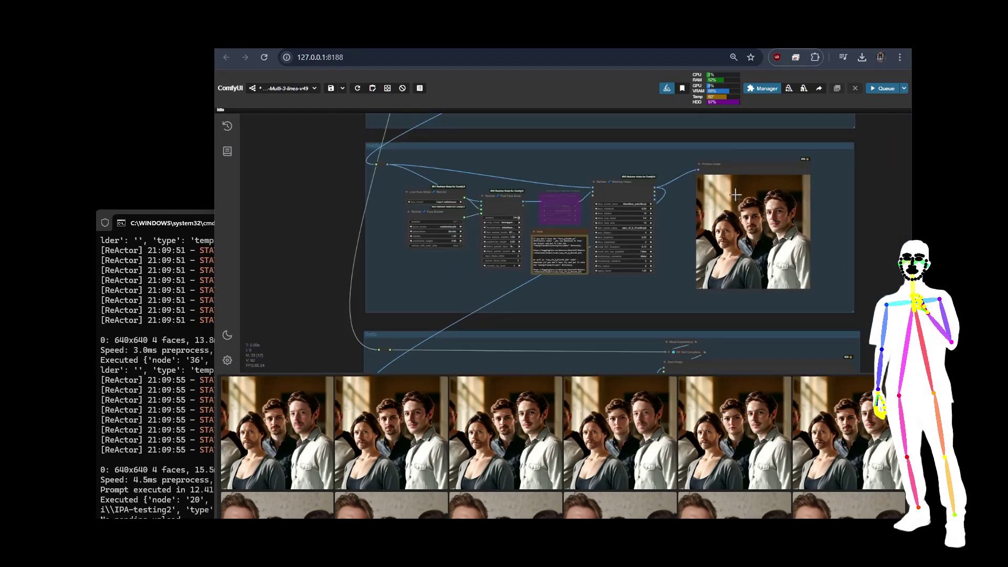
pyautogui.moveTo(875, 311); pyautogui.dragTo(862, 101)
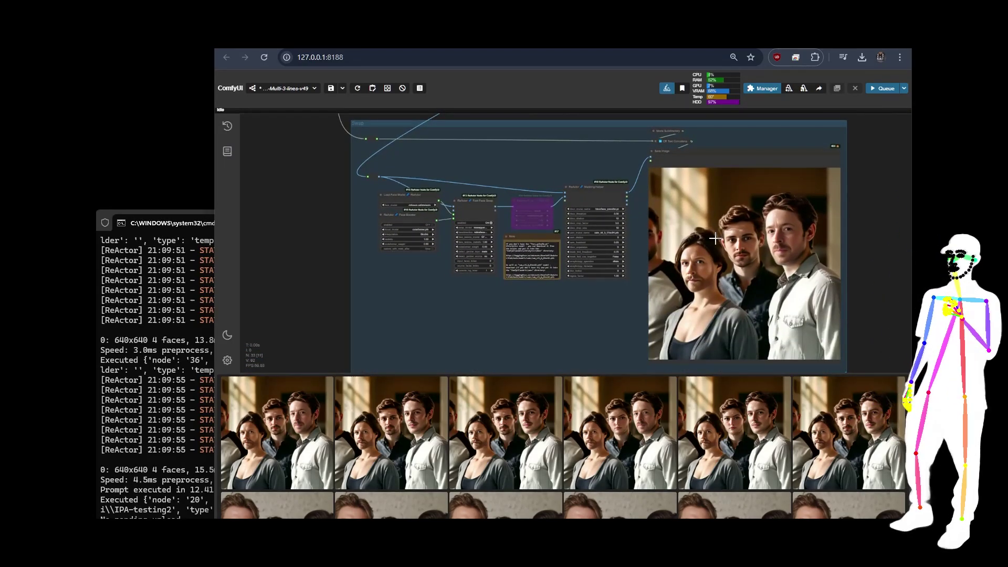
pyautogui.scroll(-3, 711, 321)
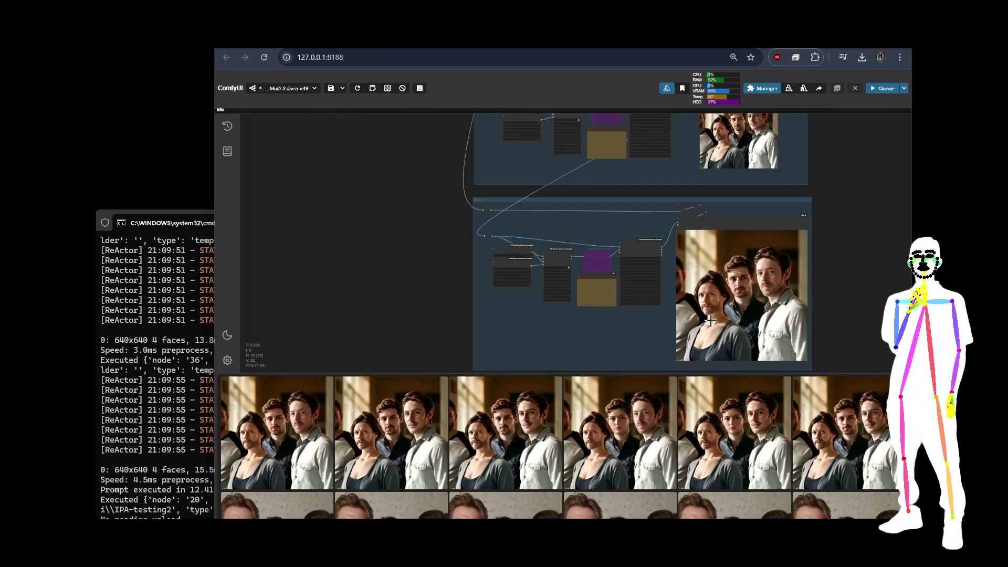
pyautogui.scroll(5, 821, 260)
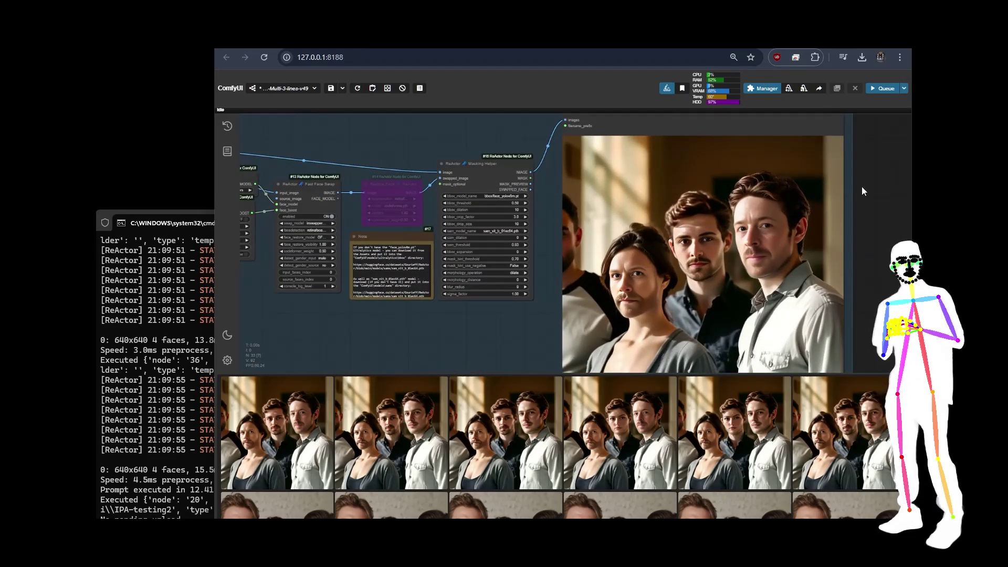
pyautogui.moveTo(873, 166); pyautogui.dragTo(873, 188)
pyautogui.scroll(-2, 872, 192)
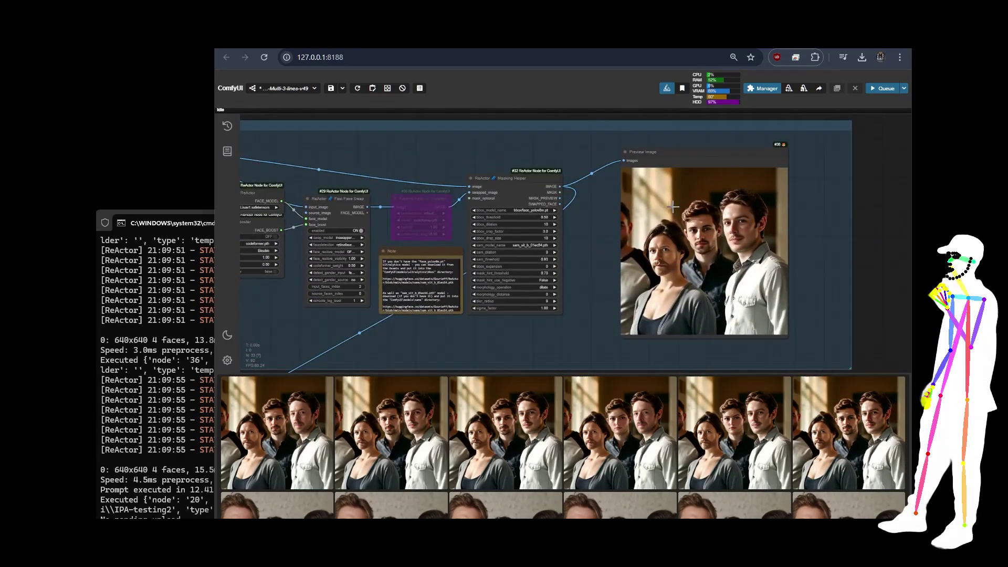
pyautogui.scroll(4, 653, 220)
pyautogui.scroll(-1, 653, 219)
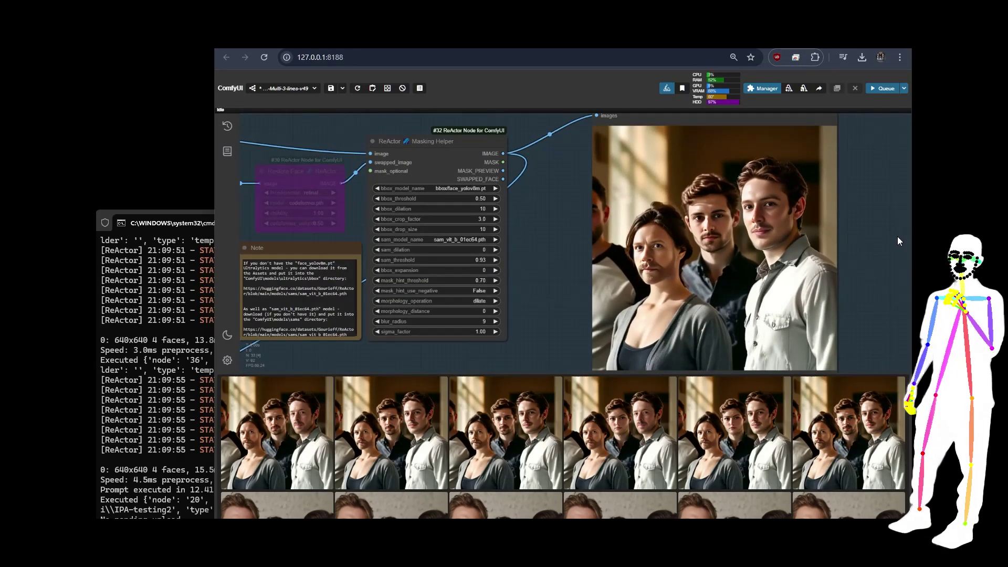
pyautogui.scroll(-3, 867, 232)
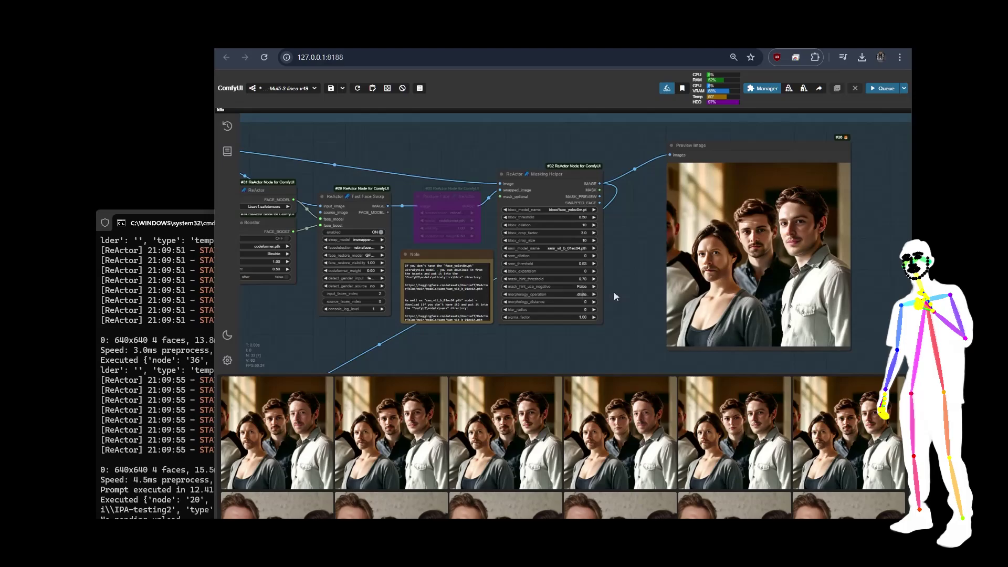
pyautogui.scroll(4, 331, 273)
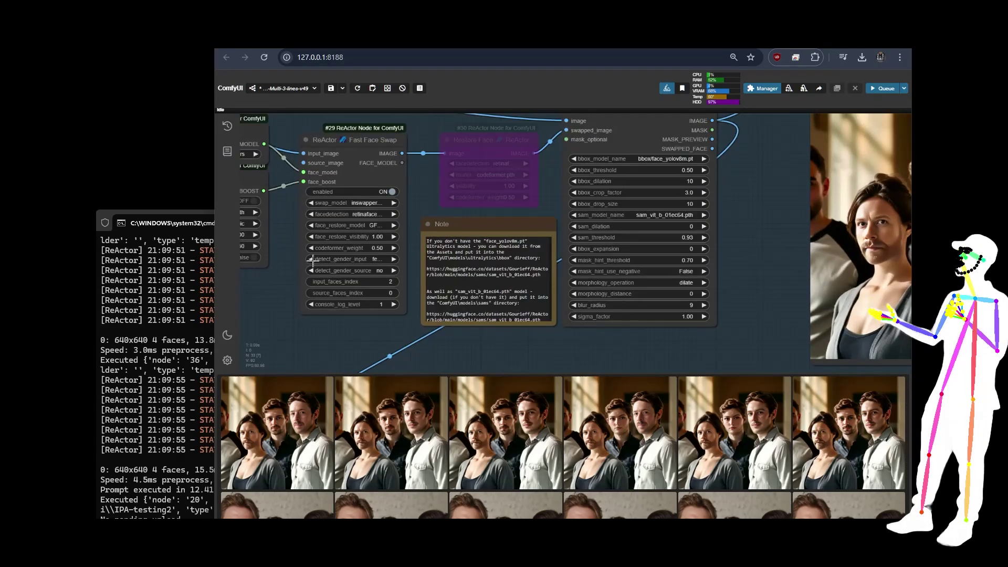
pyautogui.scroll(-2, 279, 307)
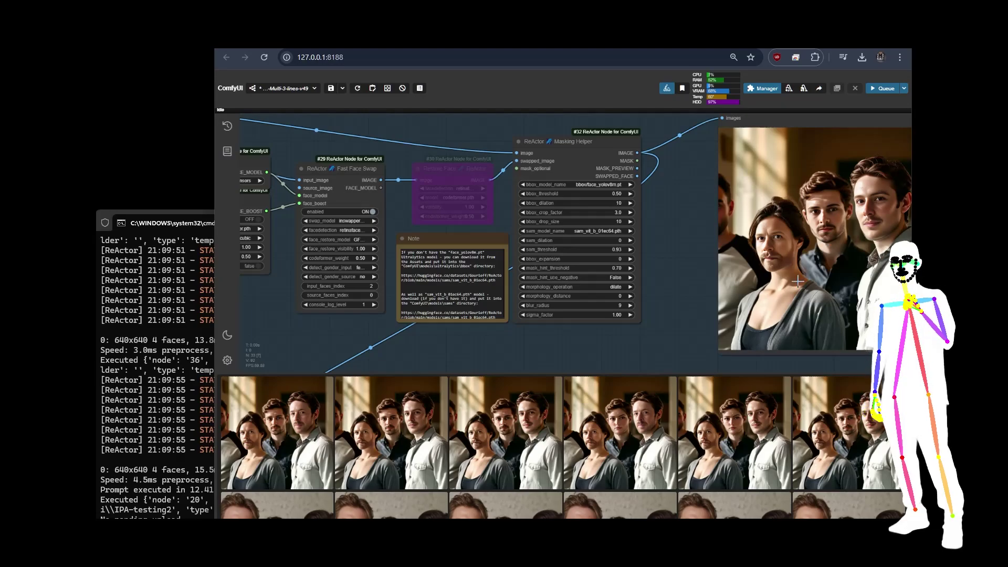
pyautogui.scroll(-3, 798, 282)
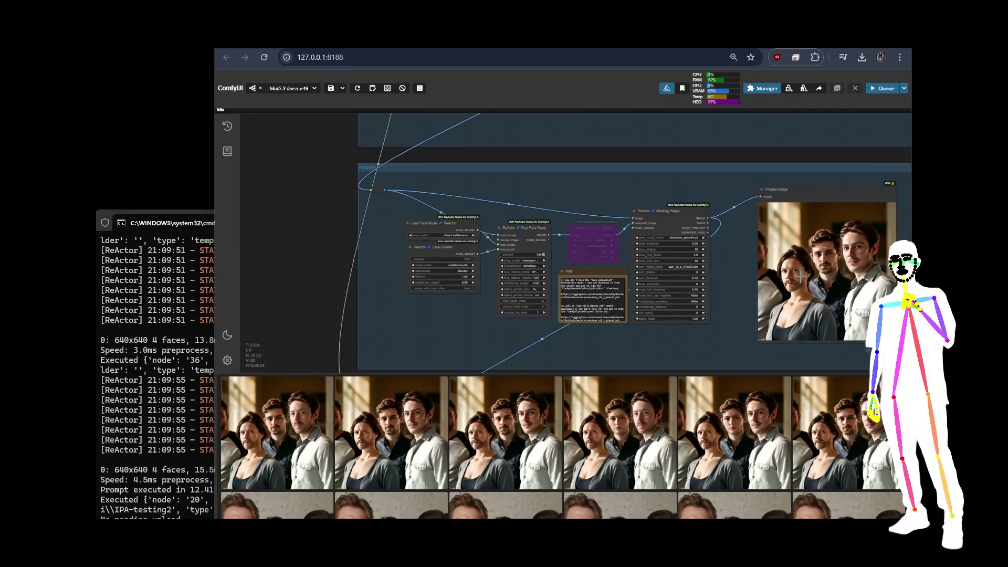
pyautogui.scroll(3, 801, 277)
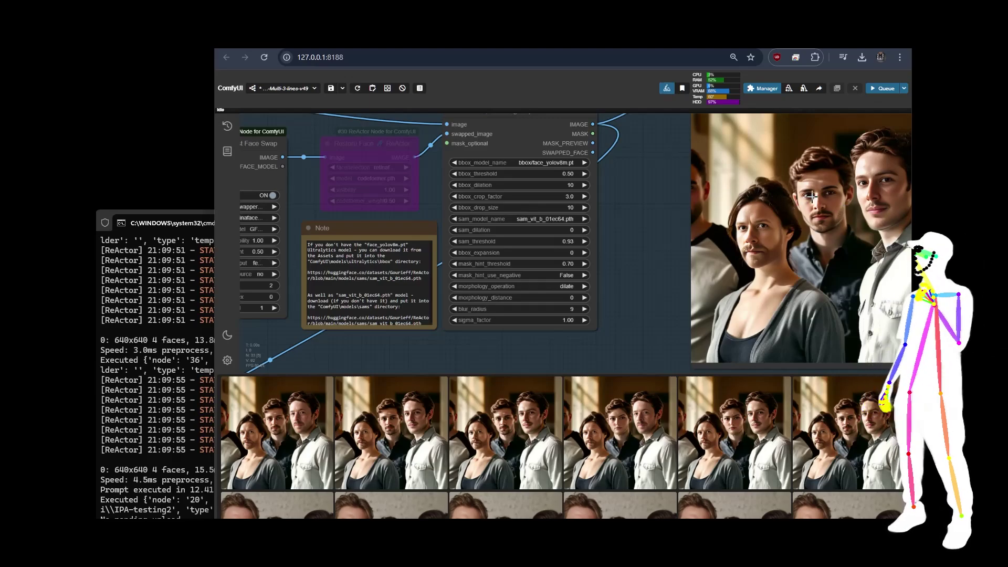
pyautogui.scroll(-5, 773, 297)
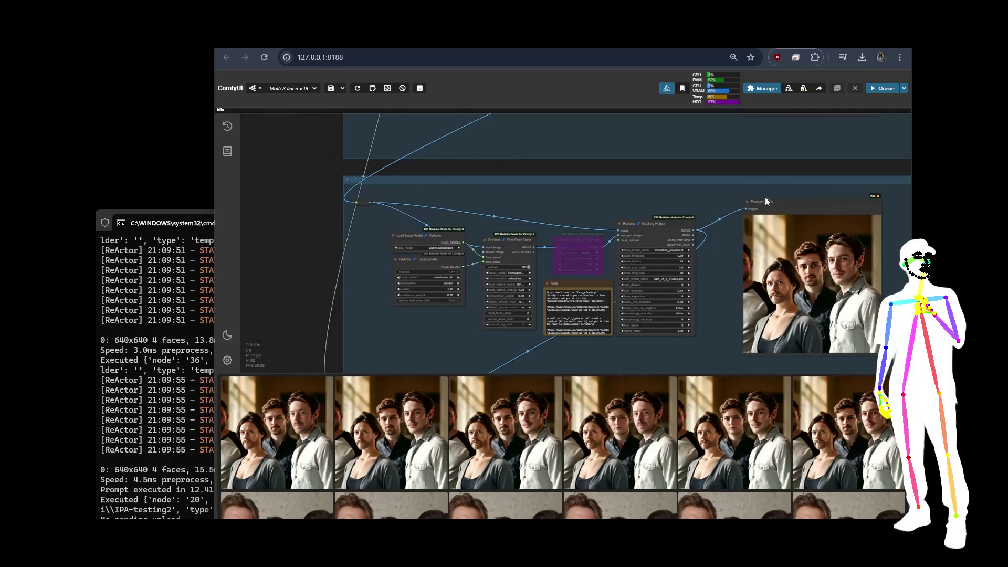
pyautogui.moveTo(771, 169); pyautogui.dragTo(666, 336)
pyautogui.scroll(7, 386, 196)
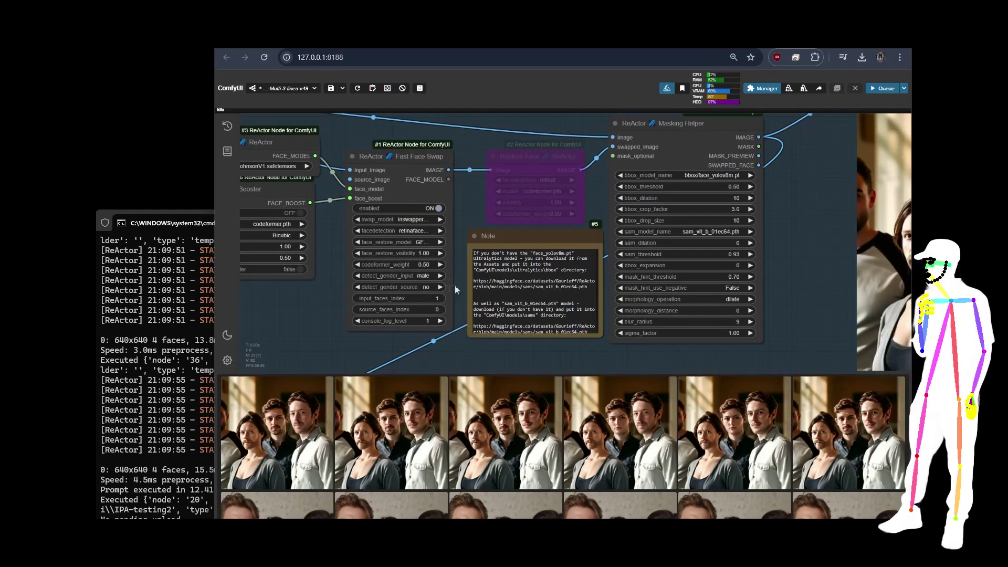
pyautogui.scroll(-4, 342, 263)
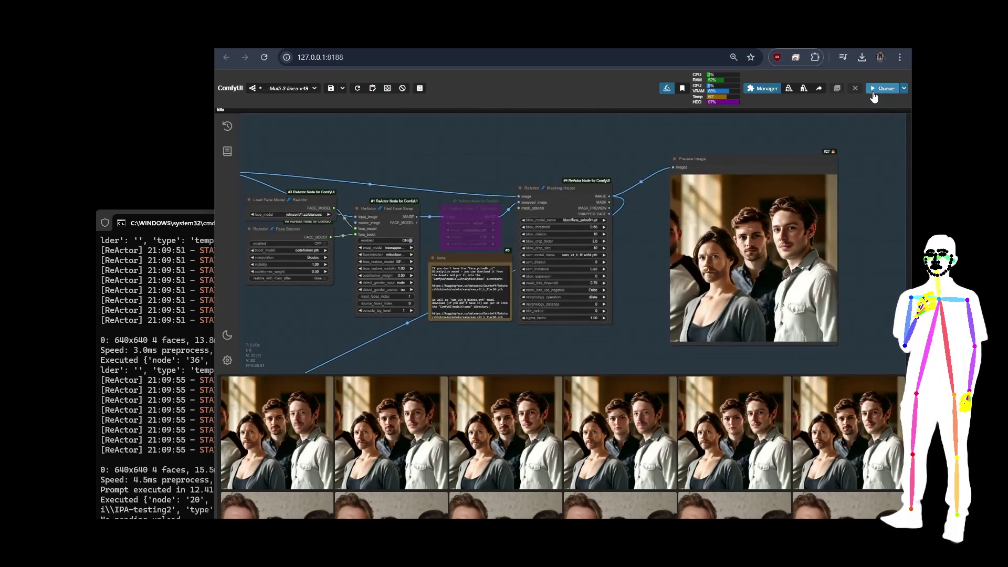
pyautogui.scroll(-2, 862, 155)
pyautogui.scroll(3, 467, 205)
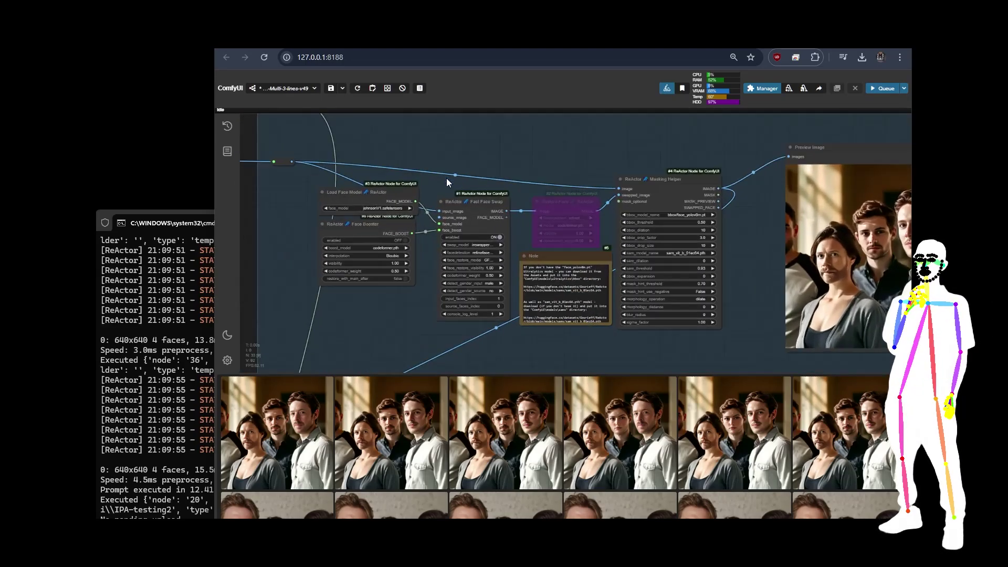
# Set the upper group's Load Face Model to Lisav1.safetensors.
pyautogui.click(374, 209)
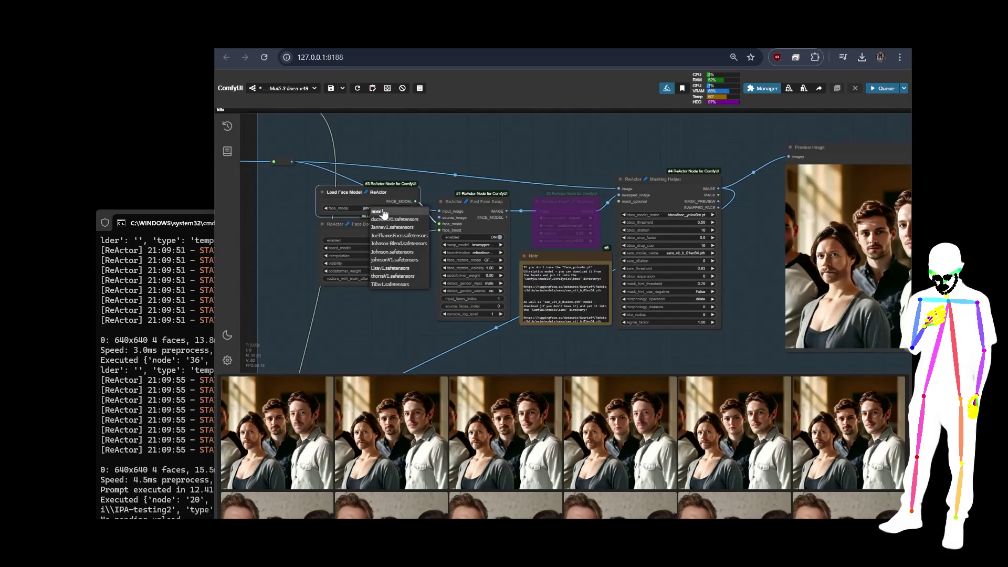
pyautogui.click(392, 269)
pyautogui.scroll(-2, 387, 164)
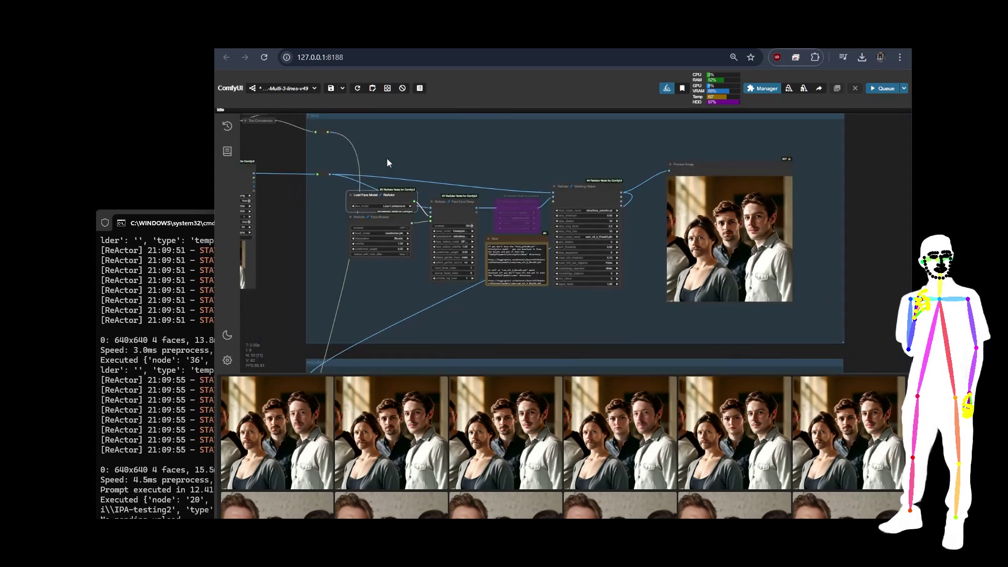
pyautogui.moveTo(854, 298); pyautogui.dragTo(882, 100)
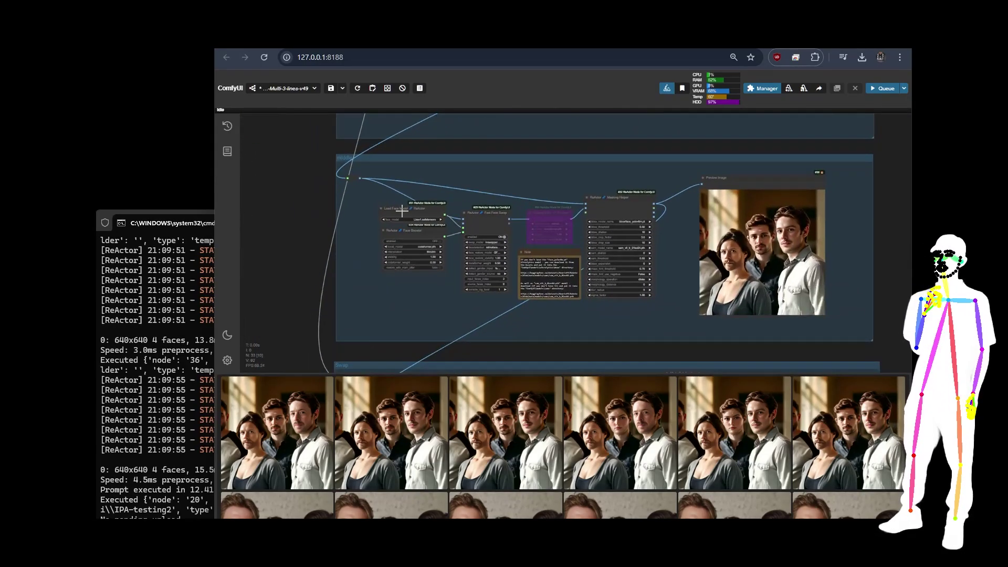
pyautogui.scroll(6, 332, 169)
# Choose johnsonV1.safetensors in the middle group's face_model dropdown, then zoom back out.
pyautogui.click(435, 220)
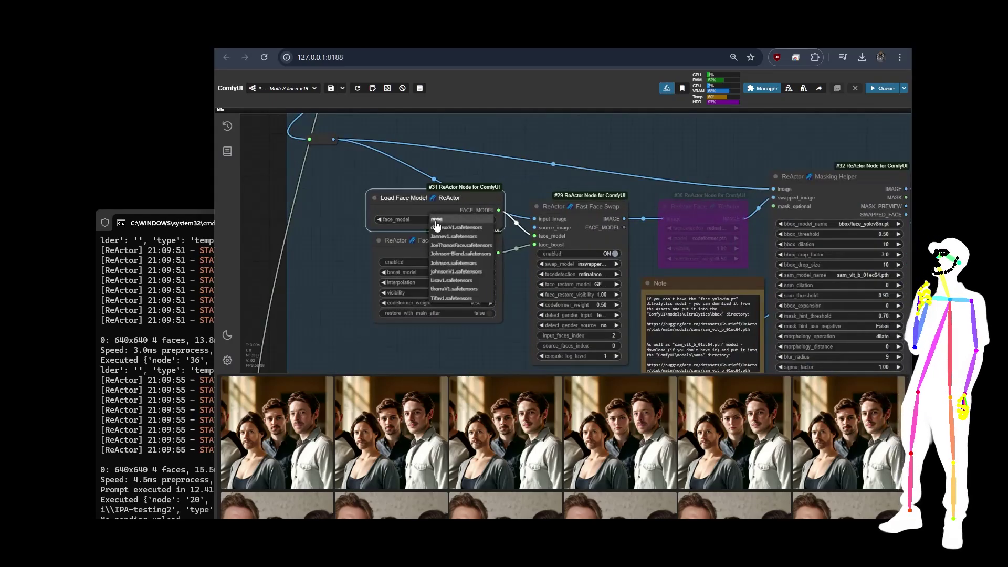
pyautogui.click(448, 263)
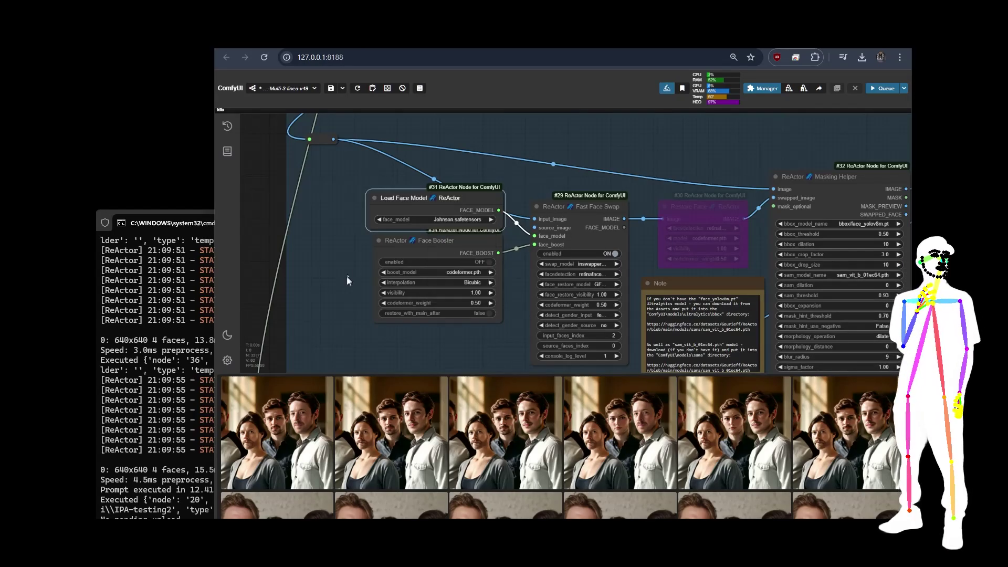
pyautogui.moveTo(331, 334); pyautogui.dragTo(350, 99)
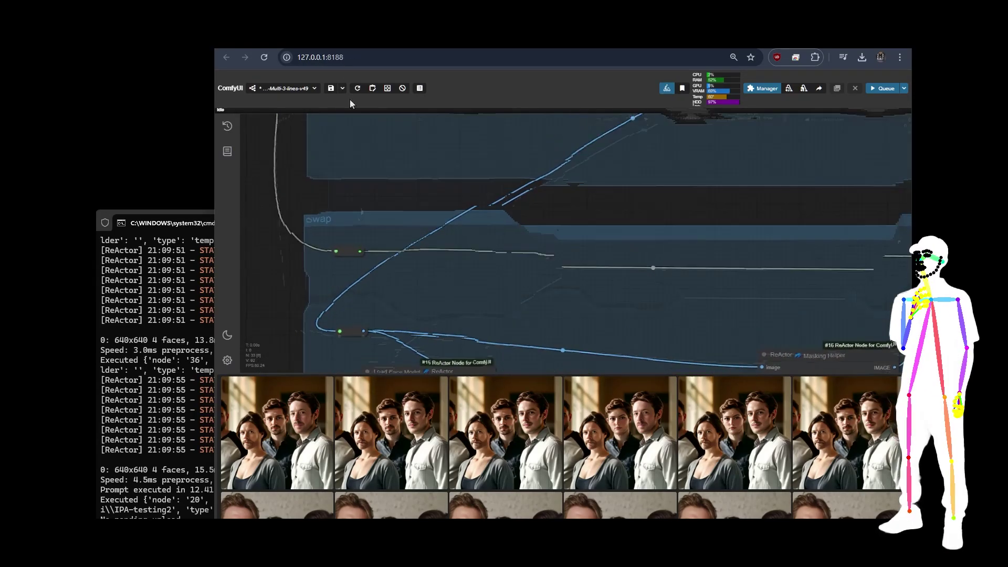
pyautogui.click(488, 250)
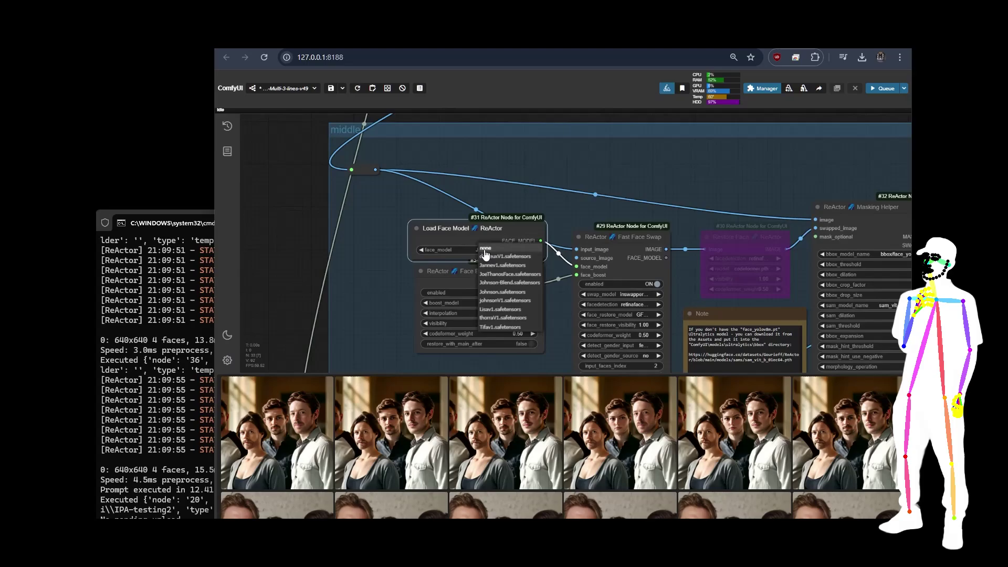
pyautogui.click(508, 300)
pyautogui.scroll(-2, 269, 222)
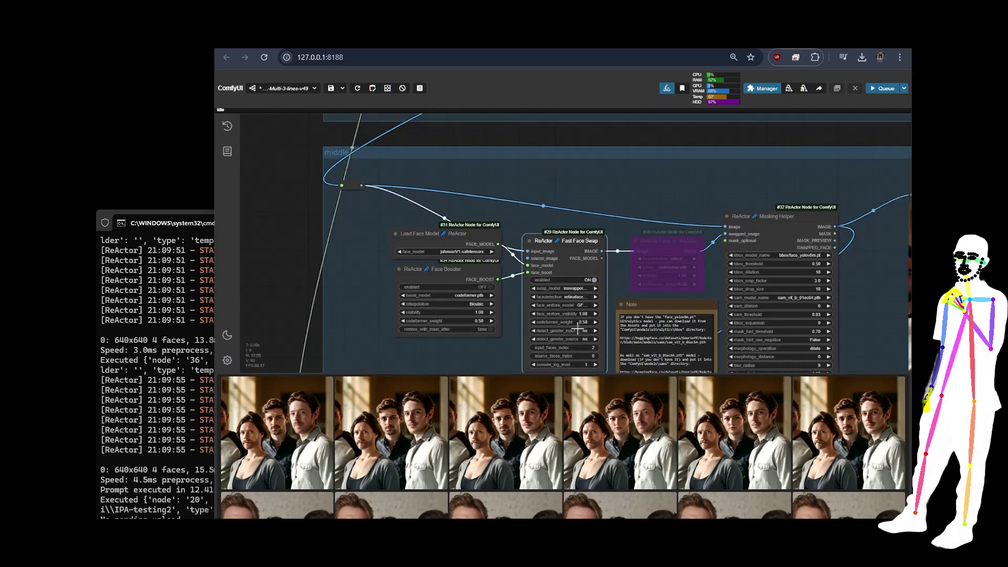
pyautogui.moveTo(651, 203); pyautogui.dragTo(586, 430)
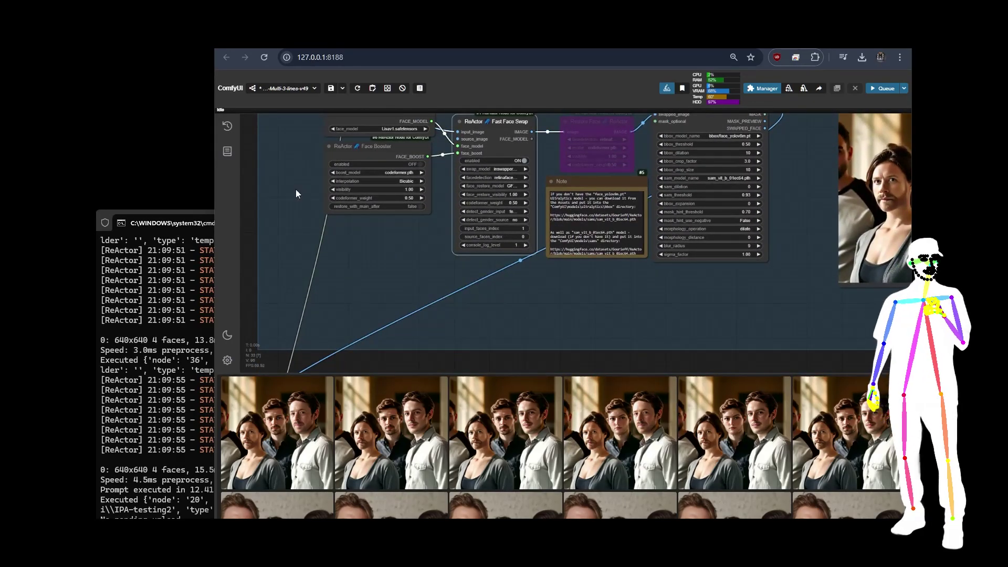
pyautogui.scroll(-5, 295, 189)
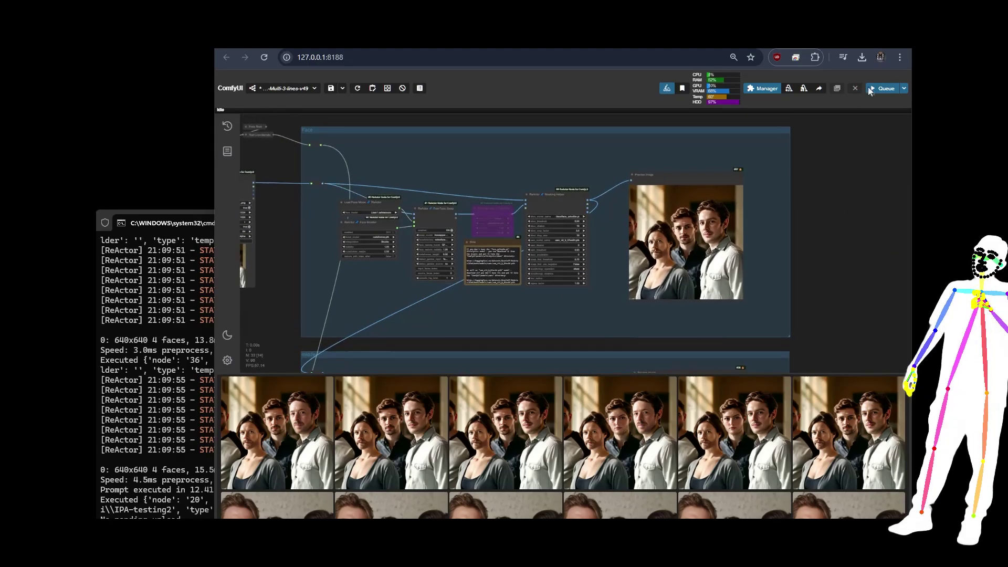
# Queue the workflow again and inspect each group's four-person face-swapped preview.
pyautogui.click(883, 89)
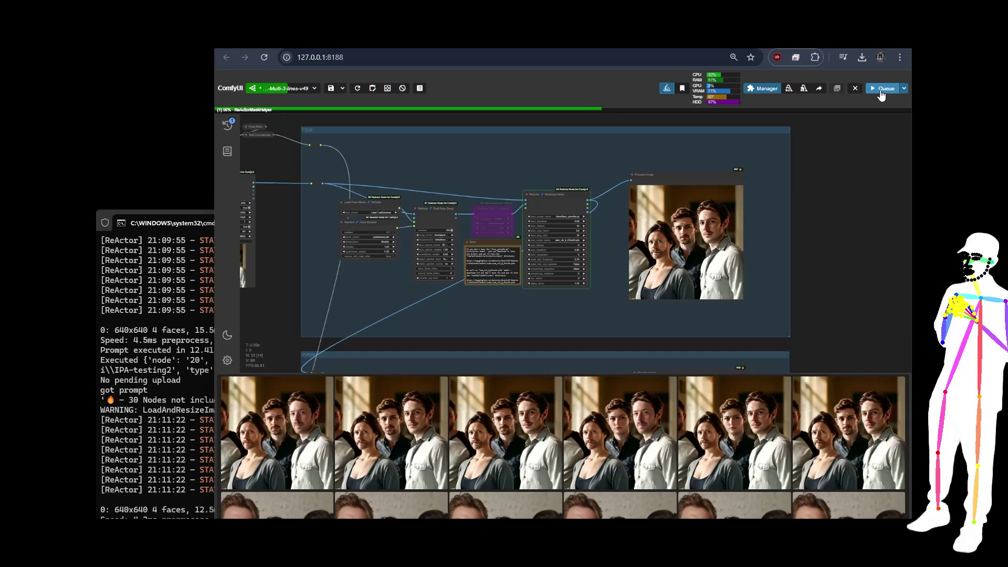
pyautogui.scroll(5, 684, 215)
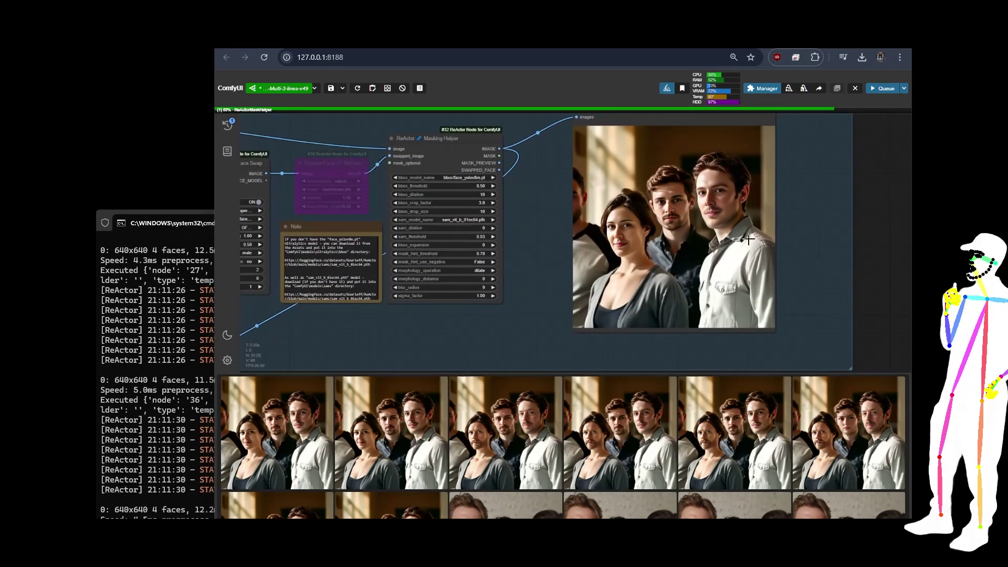
pyautogui.scroll(-2, 804, 233)
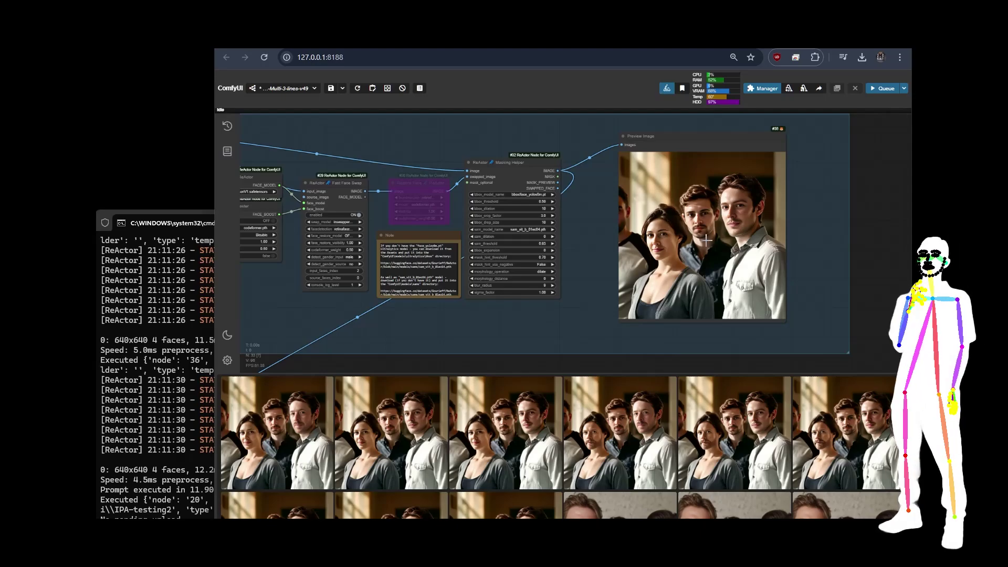
pyautogui.scroll(-1, 707, 240)
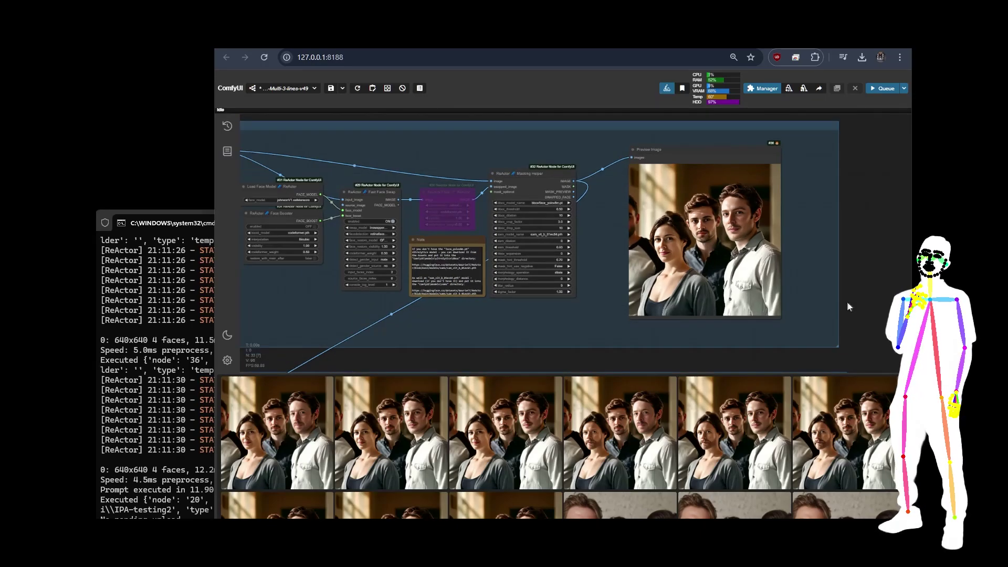
pyautogui.moveTo(848, 303); pyautogui.dragTo(842, 81)
pyautogui.moveTo(871, 259); pyautogui.dragTo(858, 508)
pyautogui.scroll(6, 683, 229)
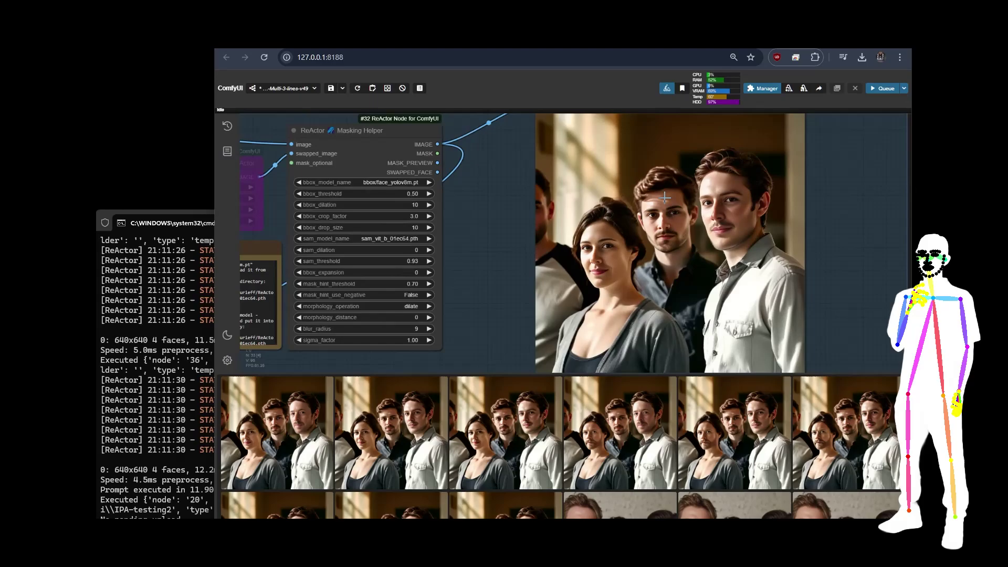
pyautogui.scroll(4, 665, 197)
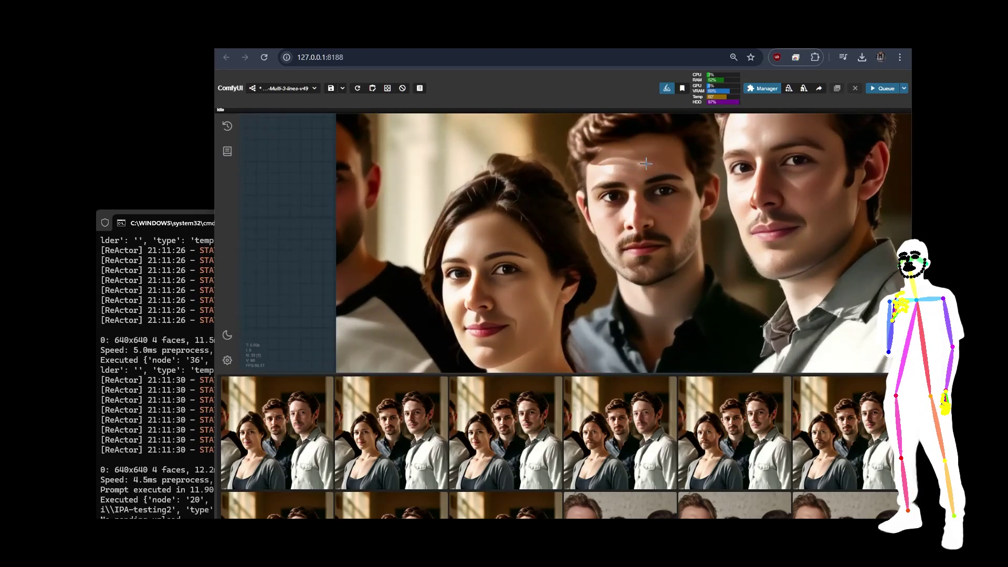
pyautogui.scroll(-5, 646, 164)
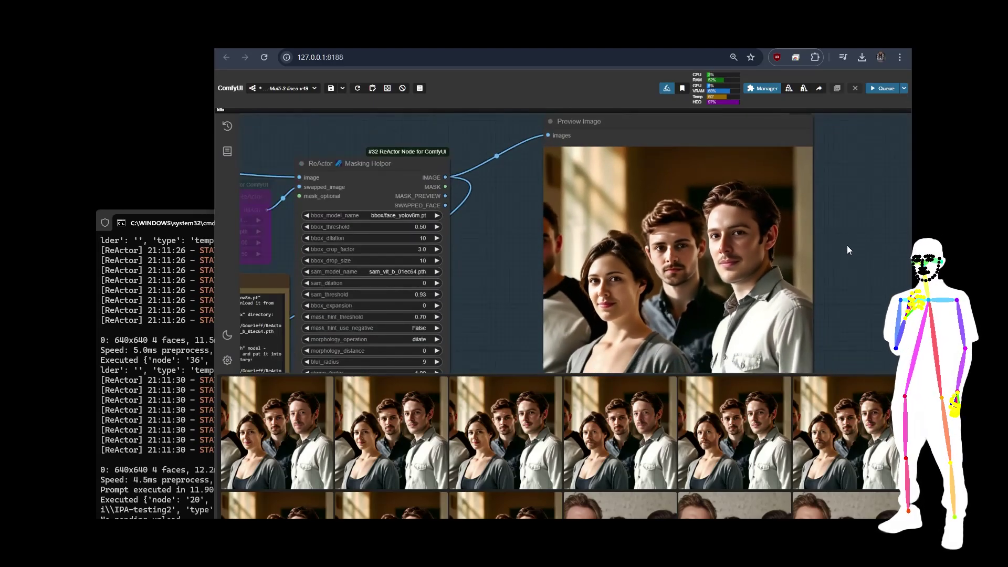
pyautogui.scroll(-1, 846, 244)
# Wire a Preview Image node to the Masking Helper's SWAPPED_FACE output and run the workflow.
pyautogui.moveTo(484, 187); pyautogui.dragTo(508, 219)
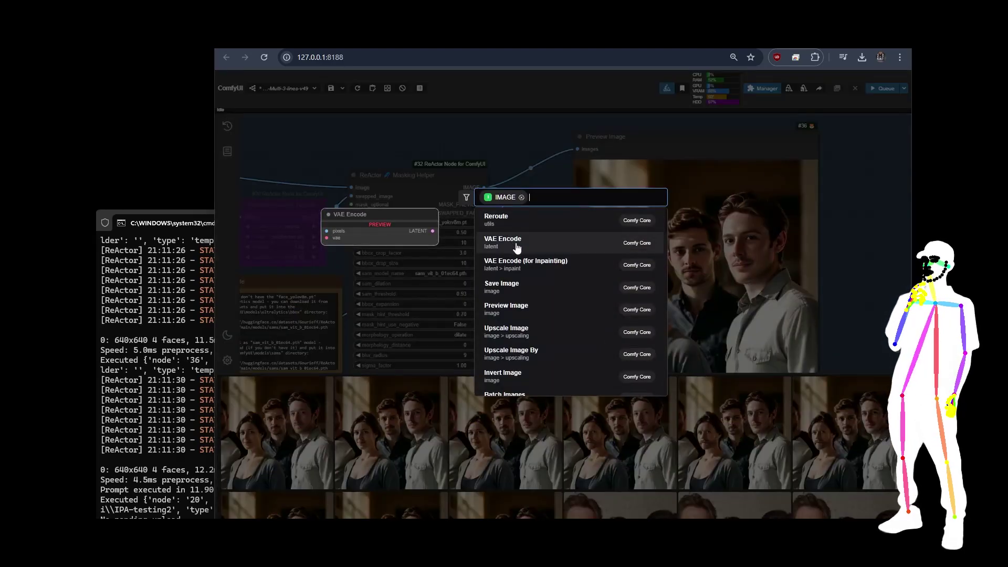
pyautogui.click(522, 160)
pyautogui.click(483, 212)
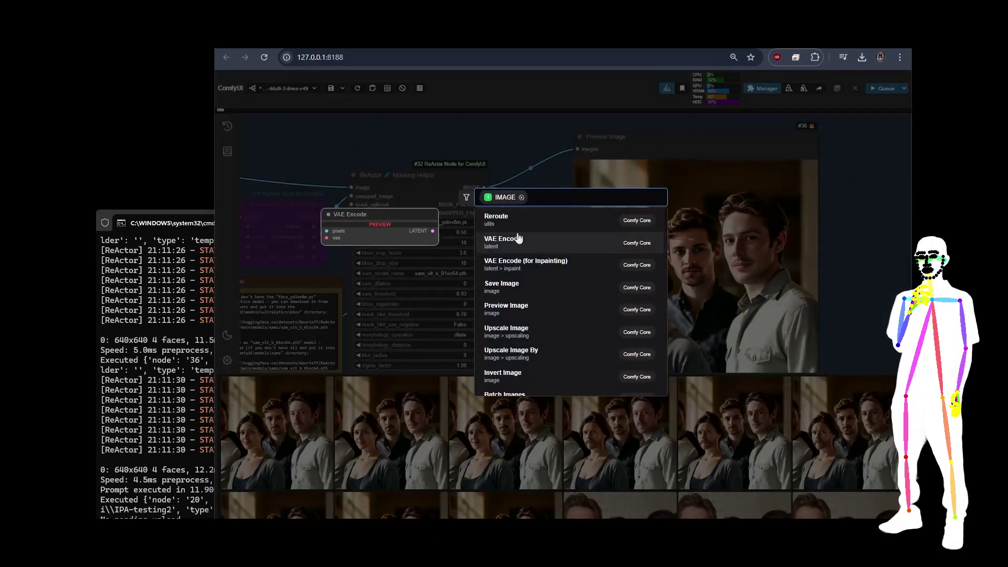
pyautogui.click(516, 311)
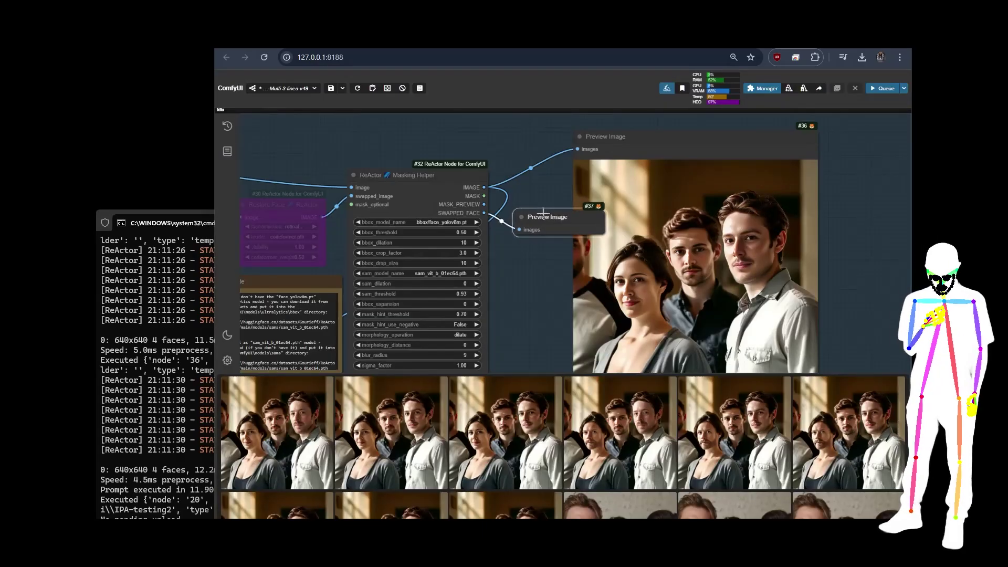
pyautogui.click(883, 89)
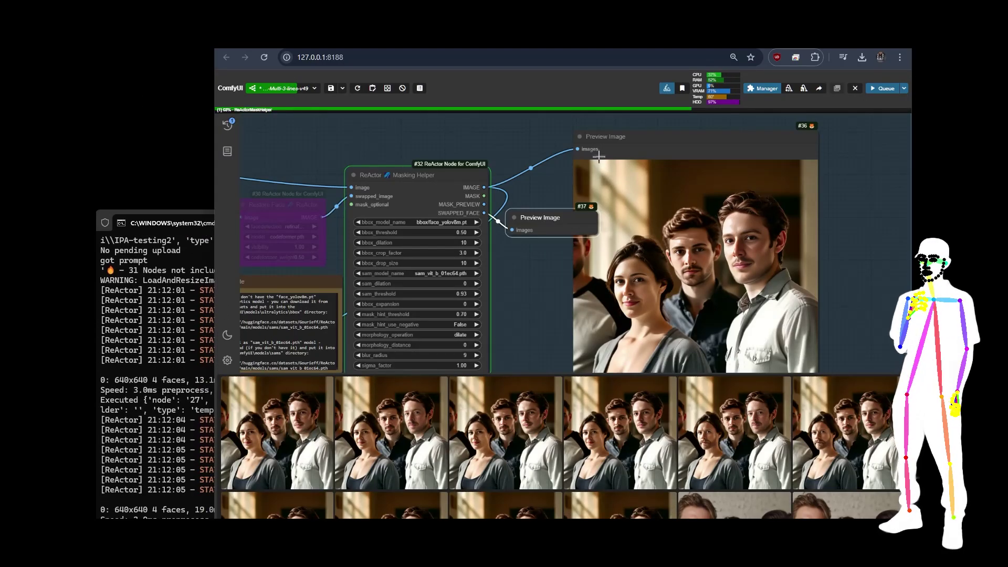
pyautogui.scroll(7, 541, 302)
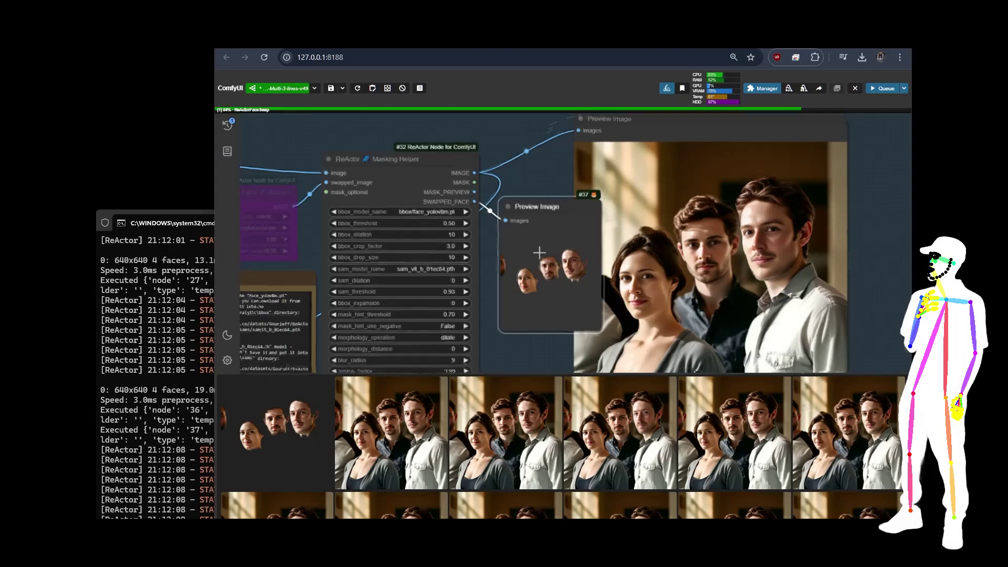
pyautogui.scroll(1, 513, 231)
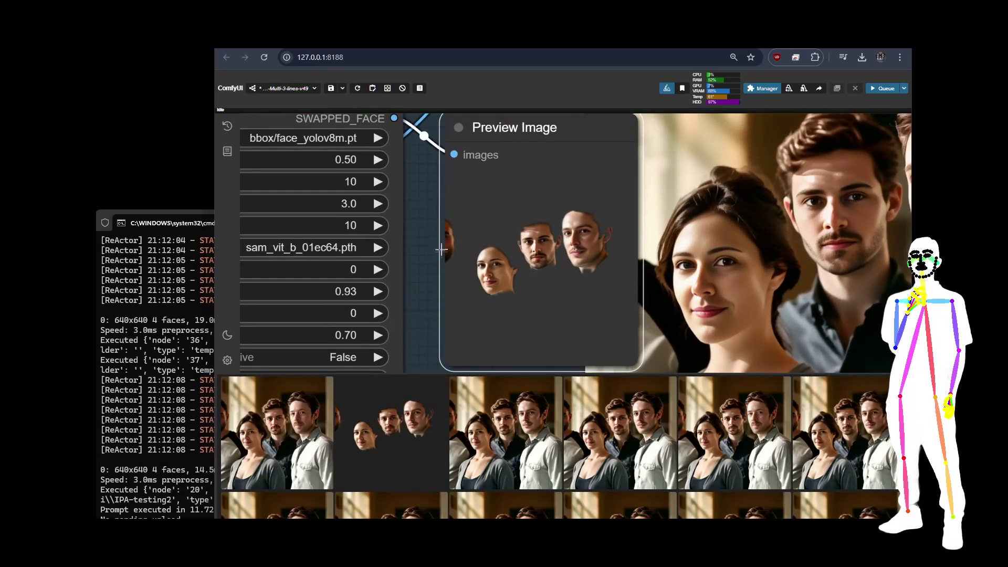
pyautogui.scroll(-6, 466, 215)
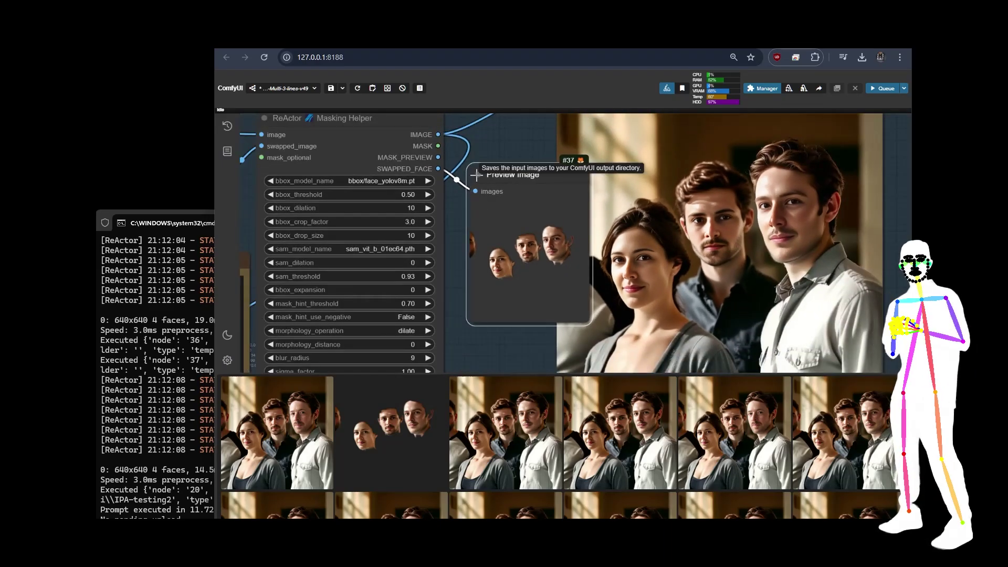
# Collapse the new Preview Image node and nudge the Note node slightly left.
pyautogui.click(476, 175)
pyautogui.moveTo(489, 286); pyautogui.dragTo(692, 236)
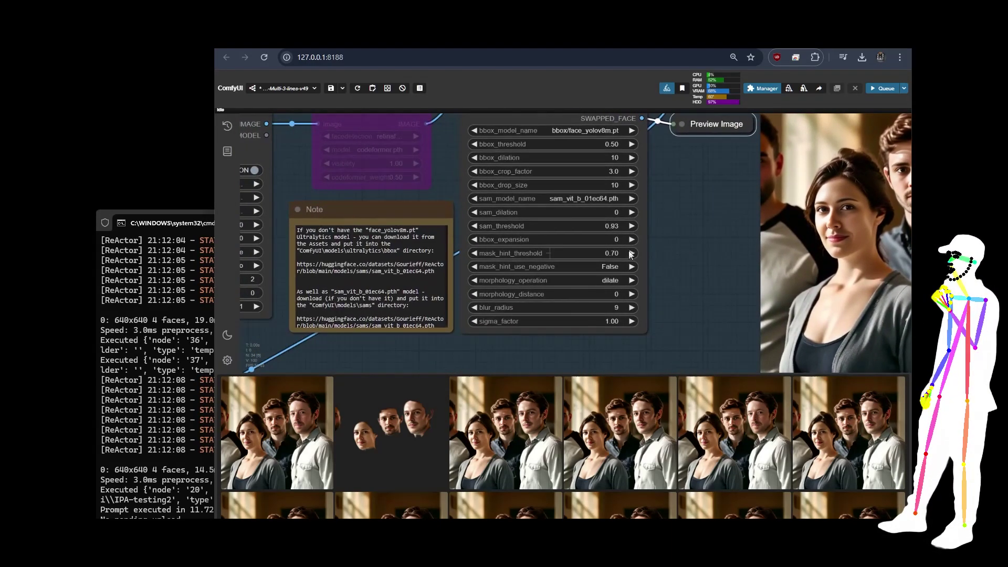
pyautogui.moveTo(343, 210)
pyautogui.mouseDown()
pyautogui.moveTo(385, 215)
pyautogui.moveTo(339, 209)
pyautogui.mouseUp()
# Set the Fast Face Swap detect_gender_input to female.
pyautogui.moveTo(341, 339); pyautogui.dragTo(458, 344)
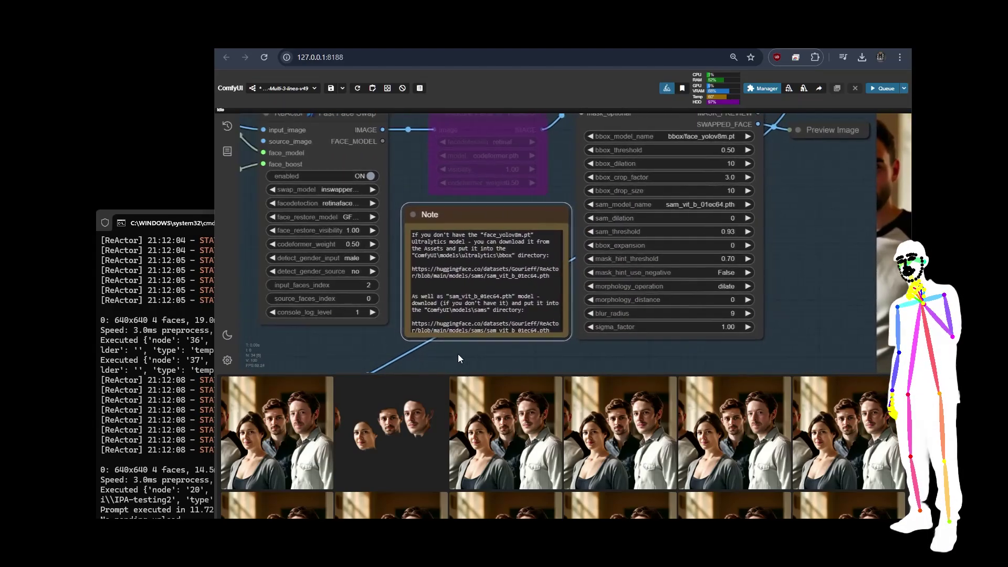
pyautogui.click(274, 257)
pyautogui.scroll(-10, 481, 223)
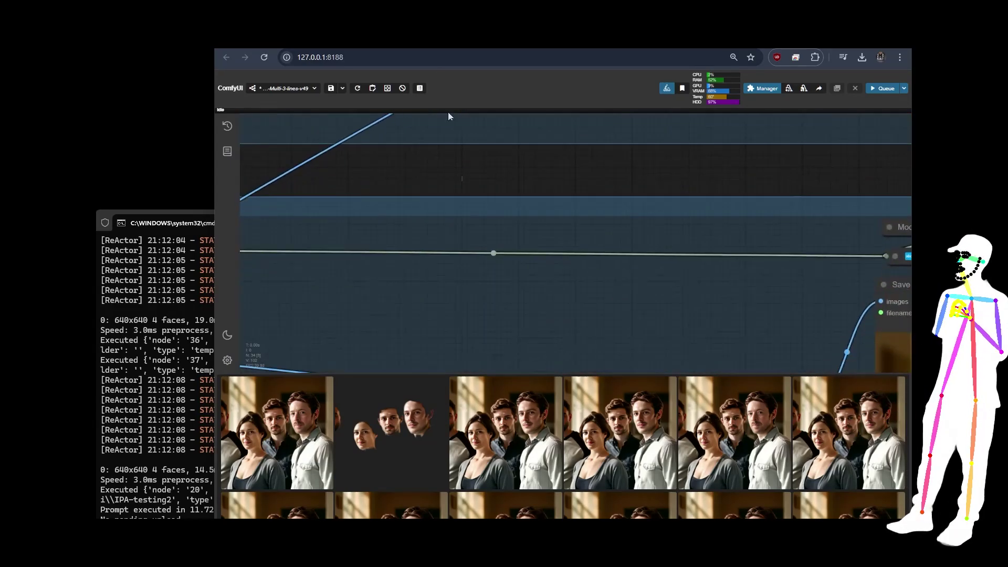
pyautogui.scroll(10, 508, 201)
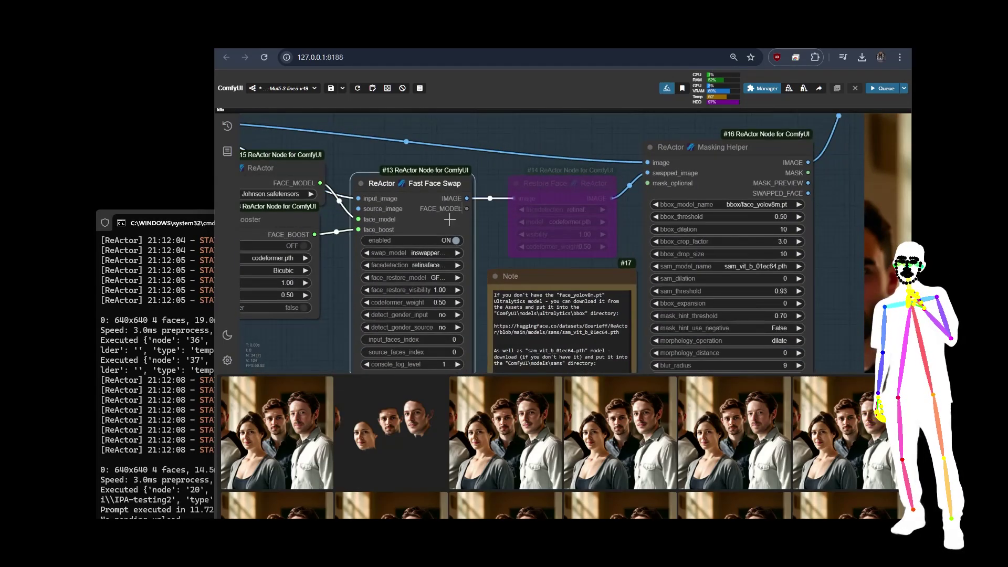
pyautogui.scroll(-5, 483, 218)
pyautogui.moveTo(484, 219); pyautogui.dragTo(491, 127)
pyautogui.moveTo(487, 295); pyautogui.dragTo(504, 336)
pyautogui.moveTo(535, 126); pyautogui.dragTo(531, 321)
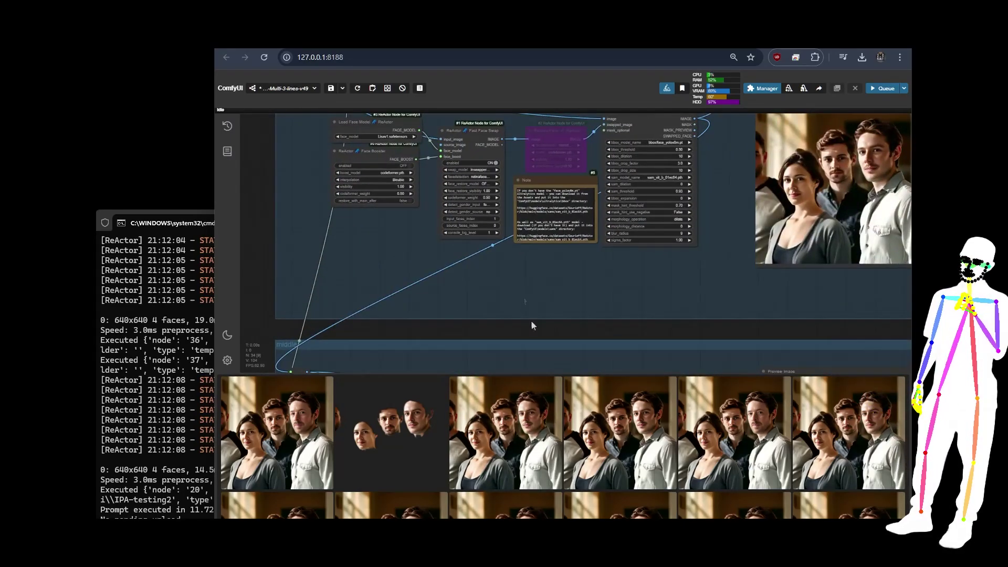
pyautogui.scroll(6, 436, 195)
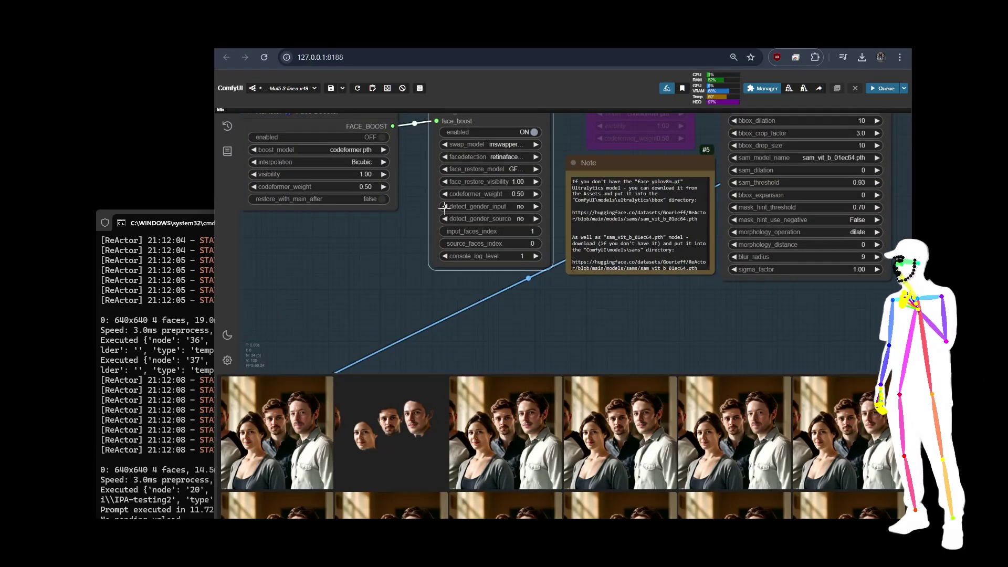
pyautogui.scroll(-6, 259, 288)
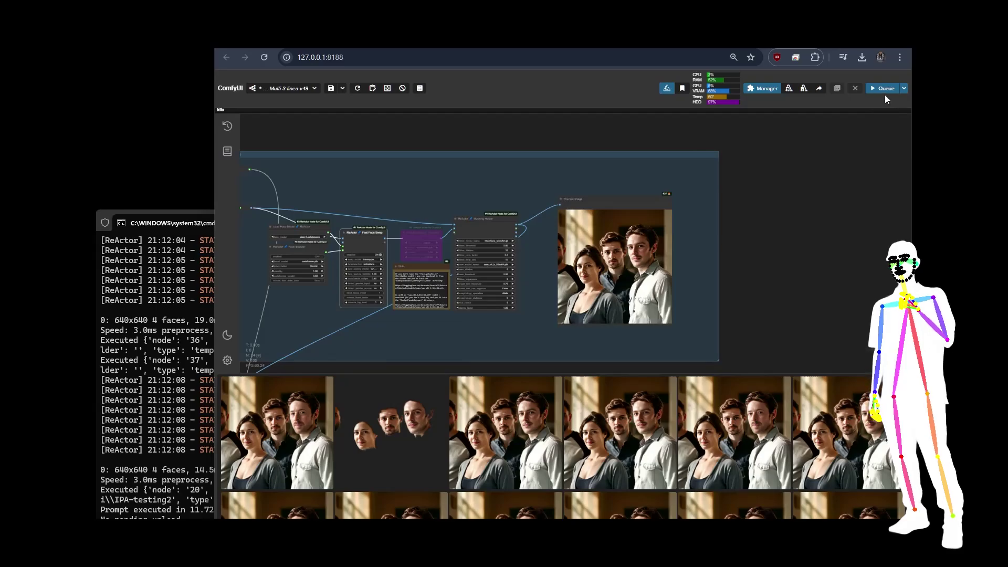
pyautogui.click(886, 90)
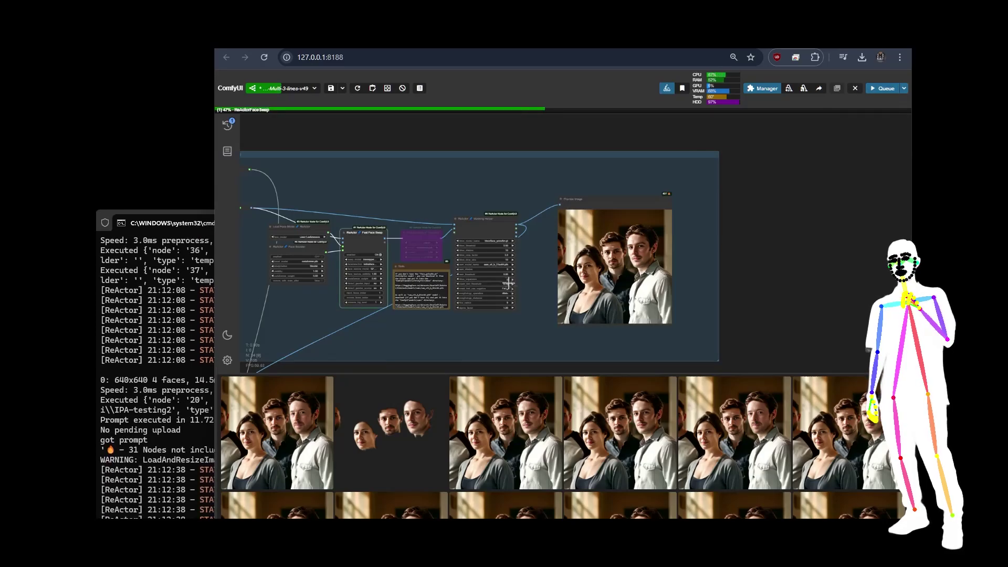
pyautogui.scroll(1, 522, 273)
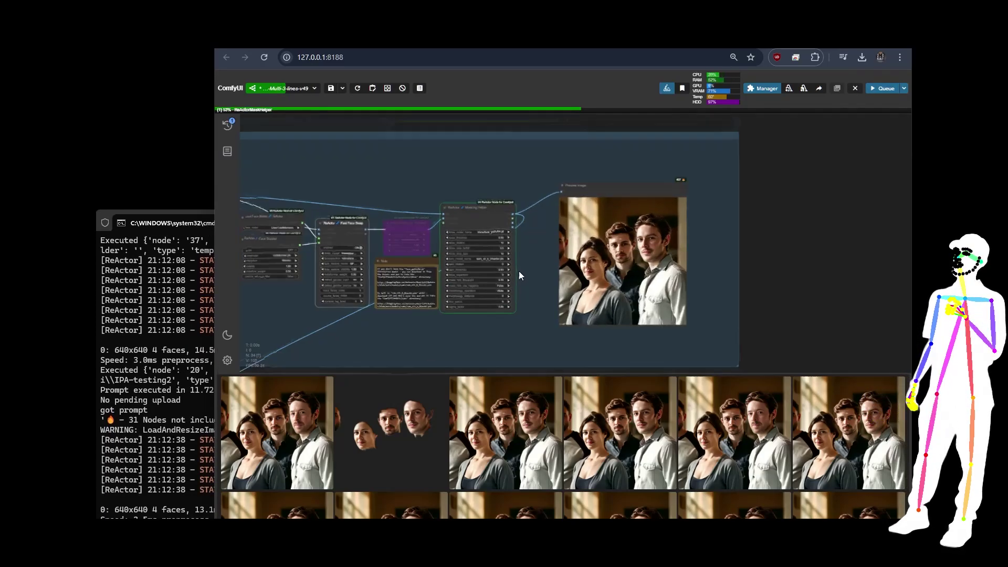
pyautogui.scroll(6, 519, 271)
pyautogui.scroll(-5, 556, 175)
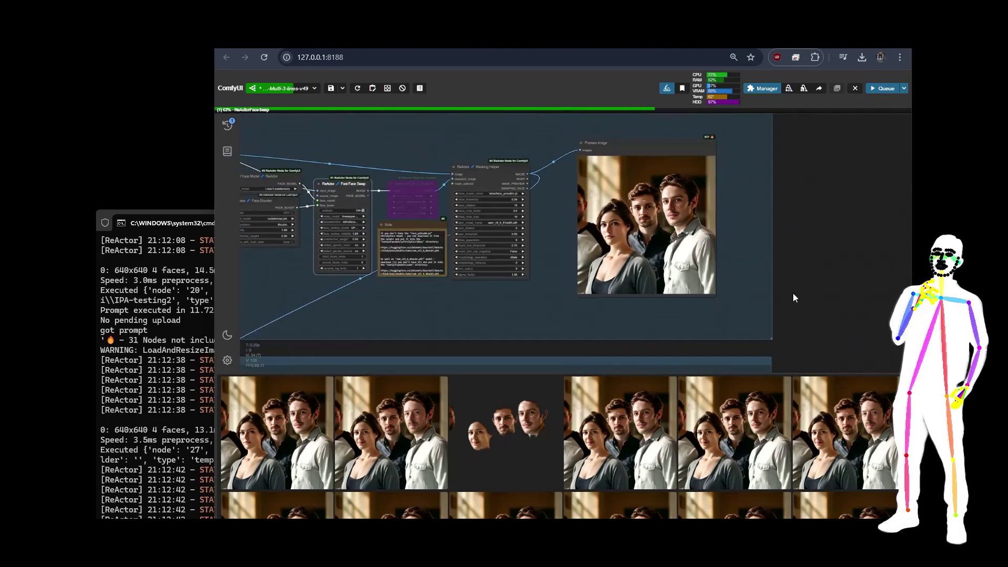
pyautogui.scroll(6, 651, 238)
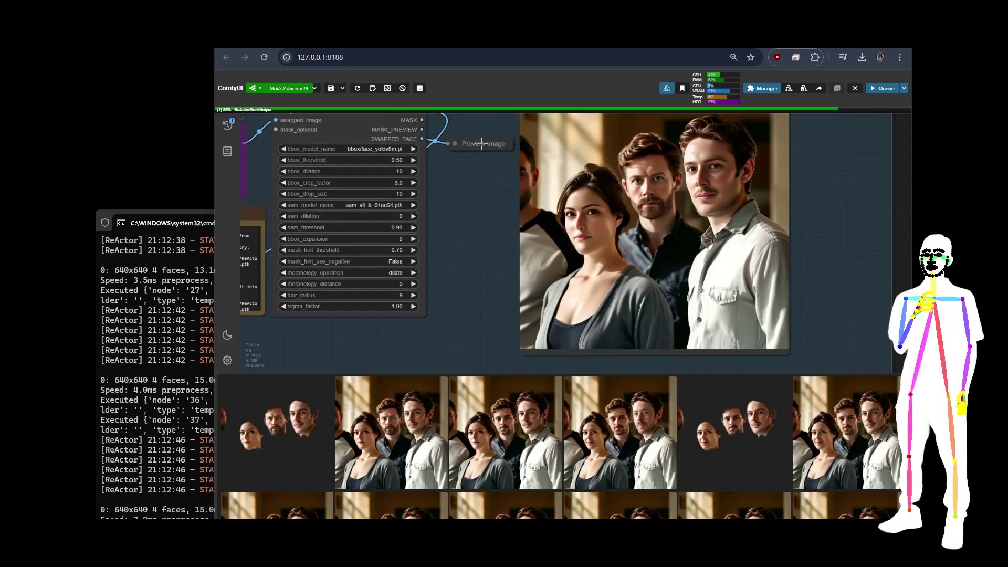
pyautogui.moveTo(482, 143); pyautogui.dragTo(481, 147)
pyautogui.press('Delete')
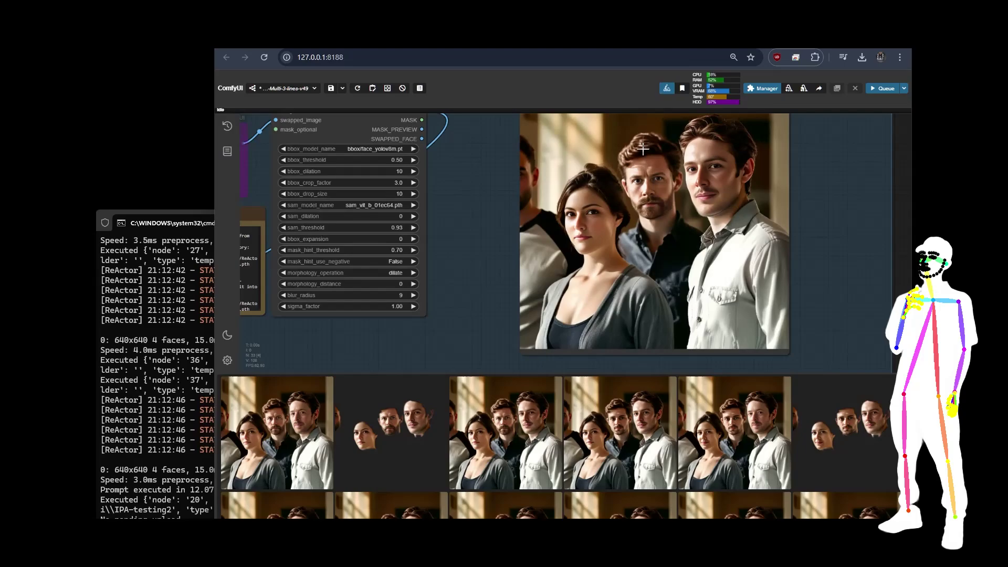
pyautogui.scroll(-2, 647, 158)
pyautogui.scroll(-2, 670, 194)
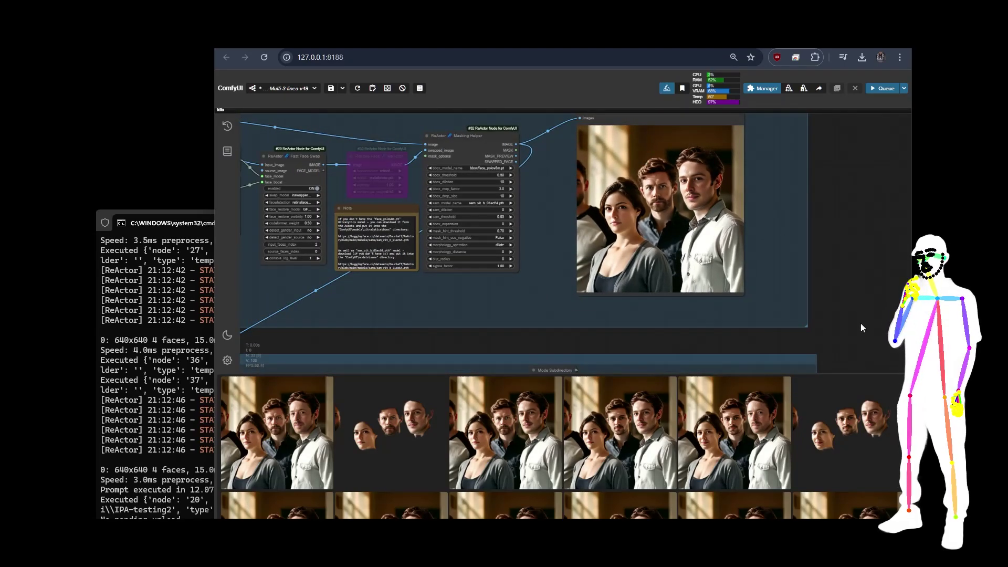
pyautogui.moveTo(854, 339); pyautogui.dragTo(865, 64)
pyautogui.moveTo(858, 270); pyautogui.dragTo(873, 252)
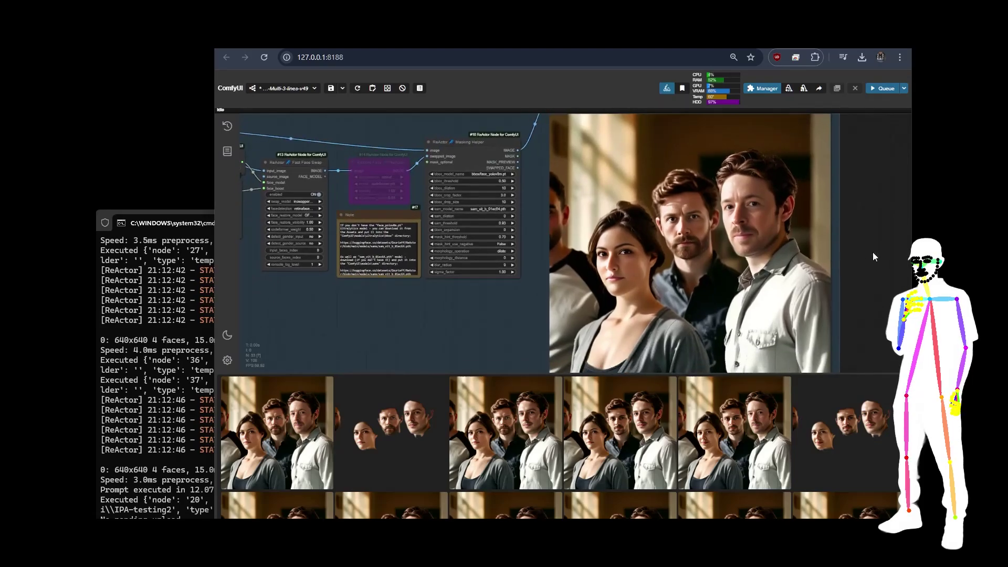
pyautogui.scroll(-2, 884, 249)
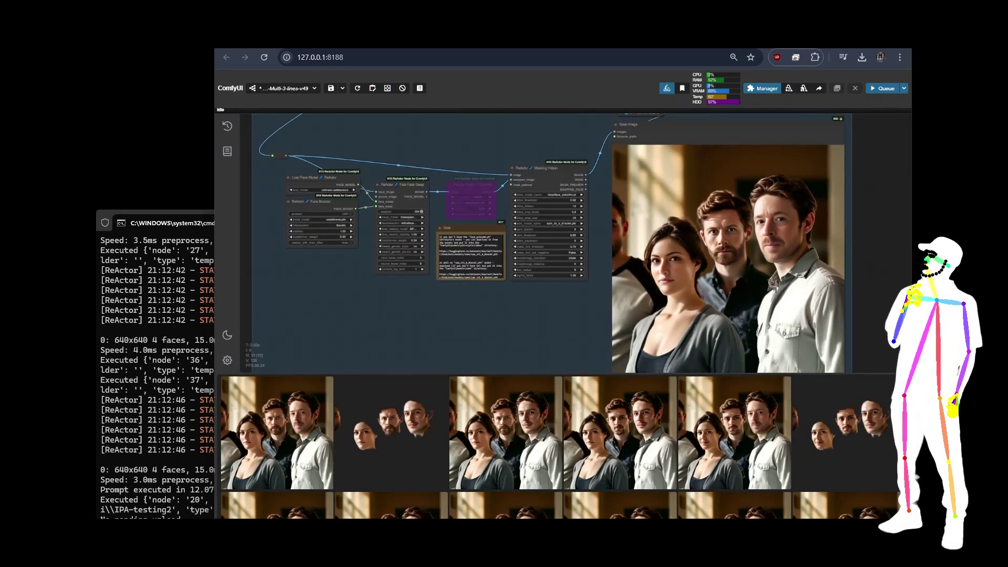
pyautogui.scroll(4, 746, 205)
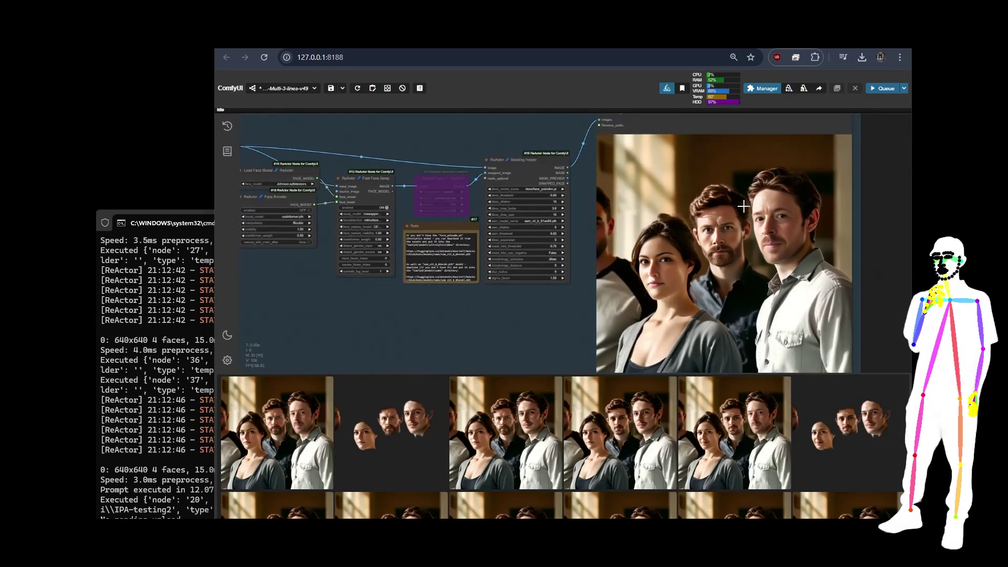
pyautogui.scroll(2, 744, 204)
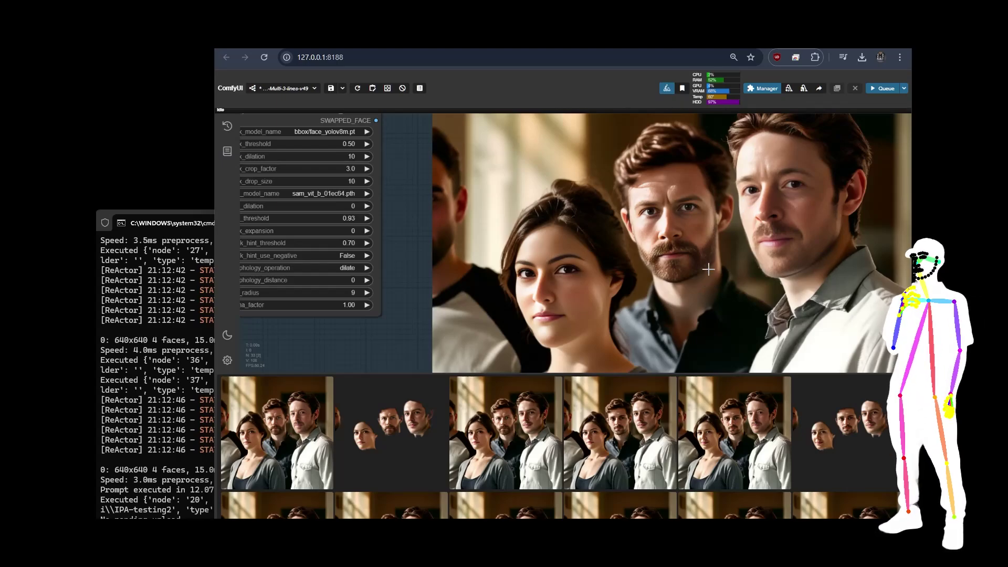
pyautogui.scroll(-3, 708, 269)
pyautogui.scroll(-3, 709, 269)
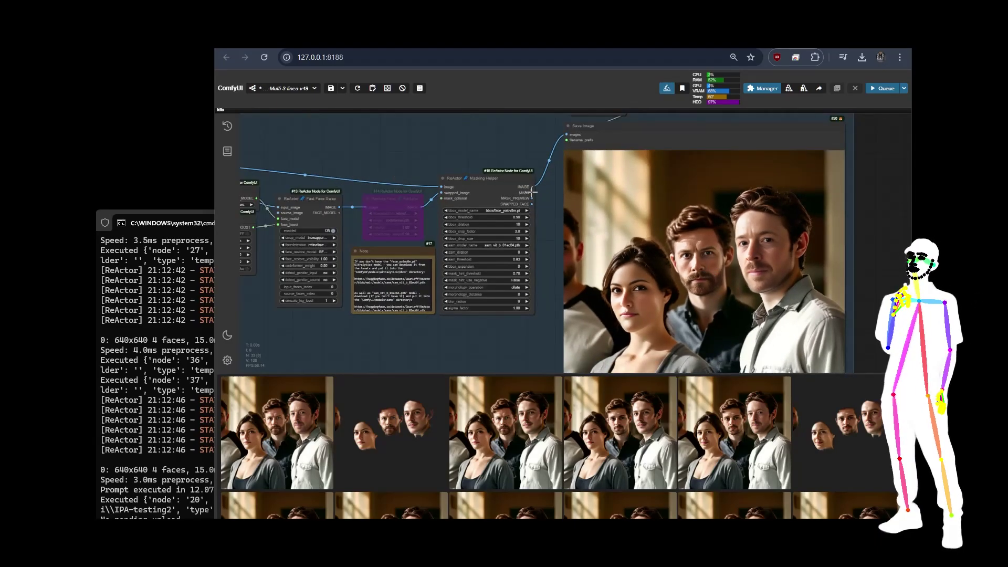
pyautogui.click(389, 439)
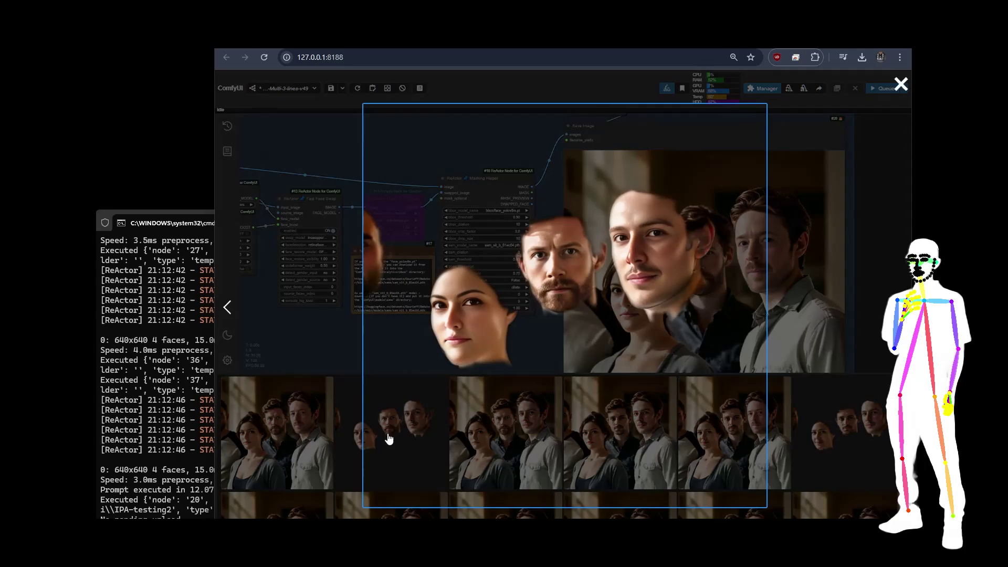
pyautogui.click(775, 235)
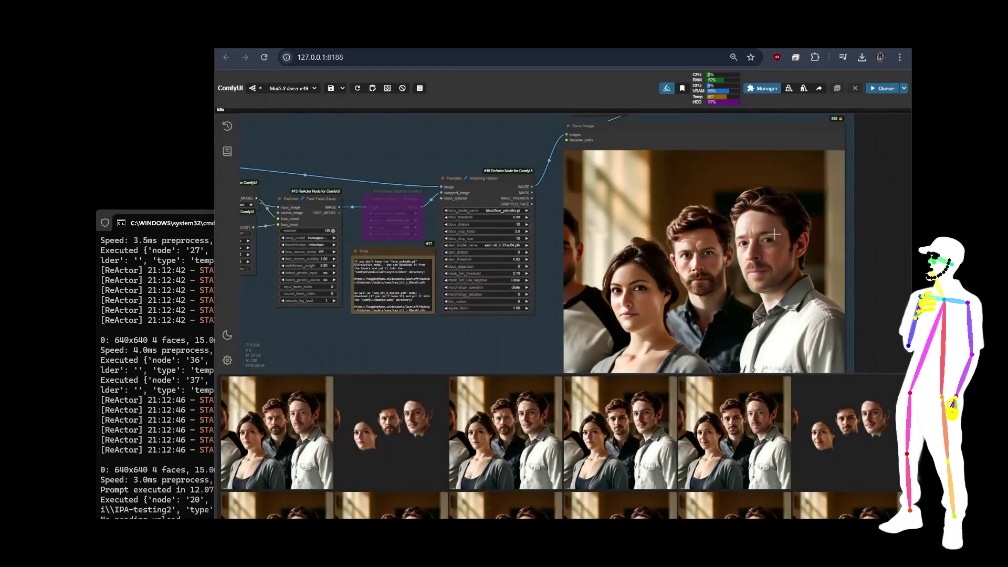
pyautogui.moveTo(547, 203); pyautogui.dragTo(547, 204)
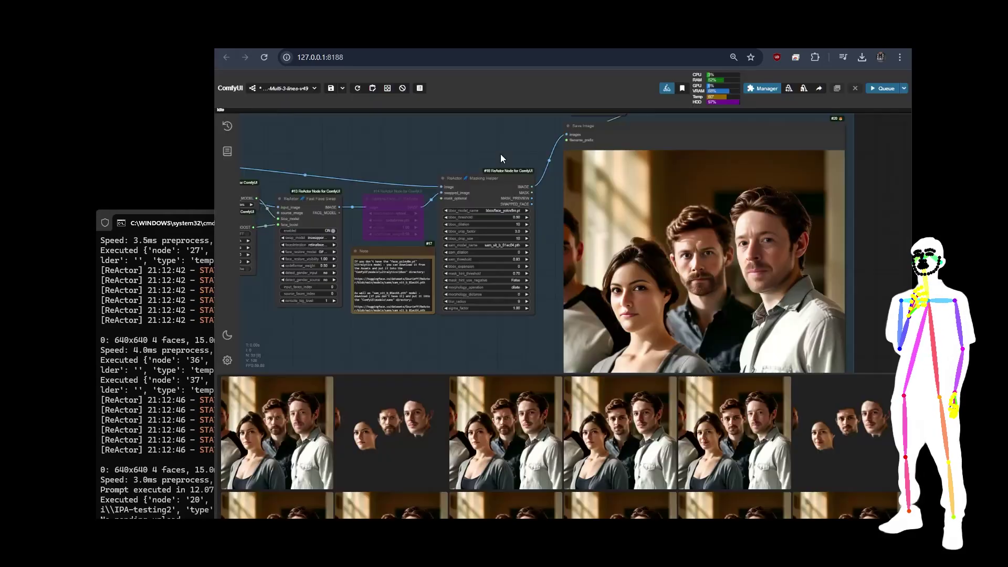
pyautogui.click(501, 158)
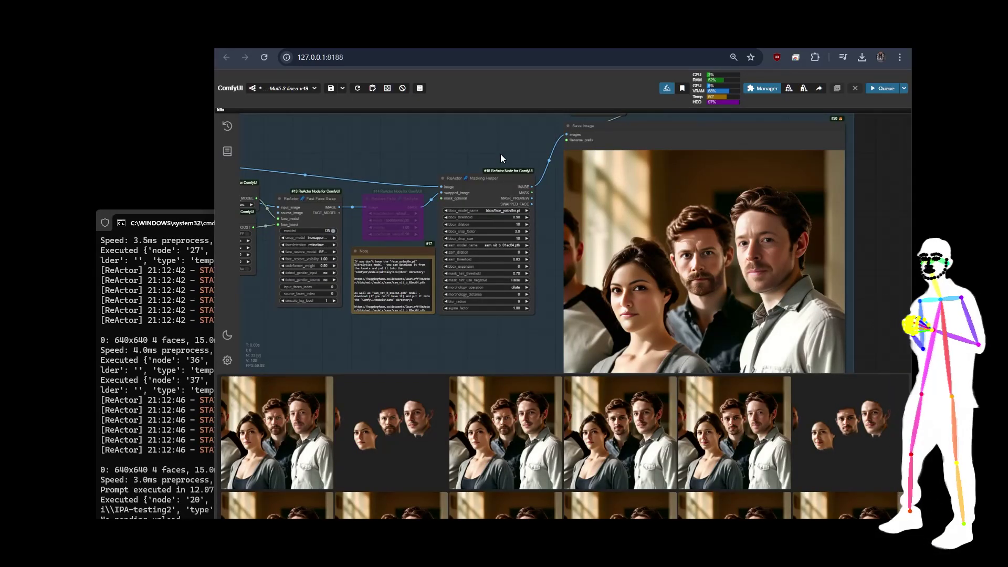
pyautogui.scroll(-3, 500, 158)
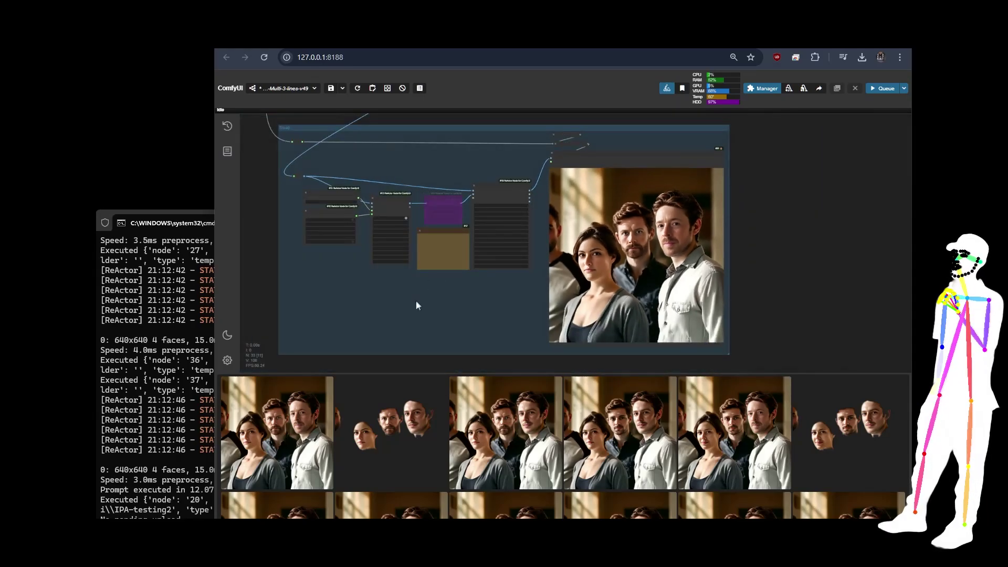
pyautogui.scroll(-4, 414, 308)
# Pan and zoom across the A-basic-lines-v44 LoRA Stack, Switch and prompt nodes.
pyautogui.moveTo(329, 248); pyautogui.dragTo(416, 208)
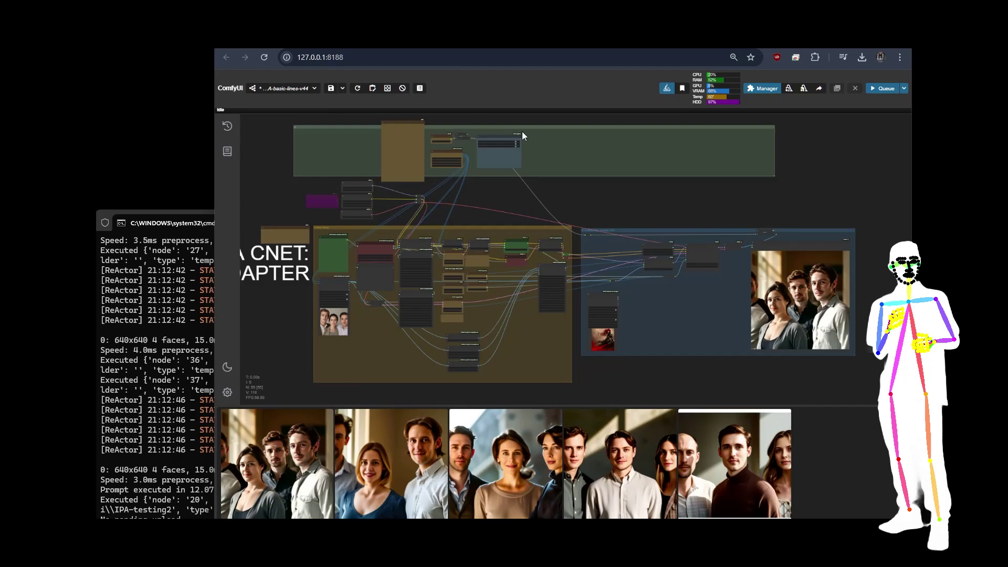
pyautogui.scroll(4, 440, 313)
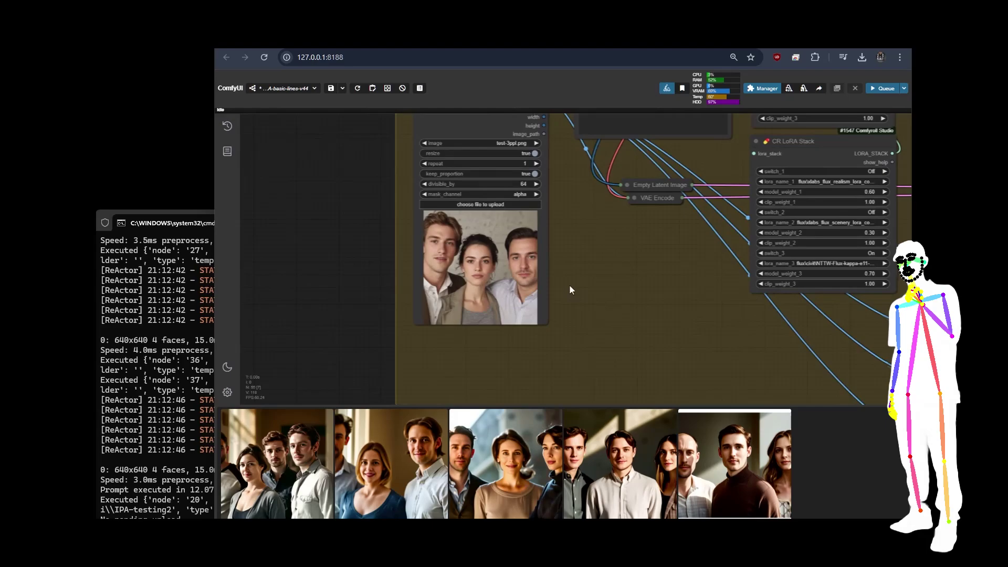
pyautogui.moveTo(569, 285); pyautogui.dragTo(235, 322)
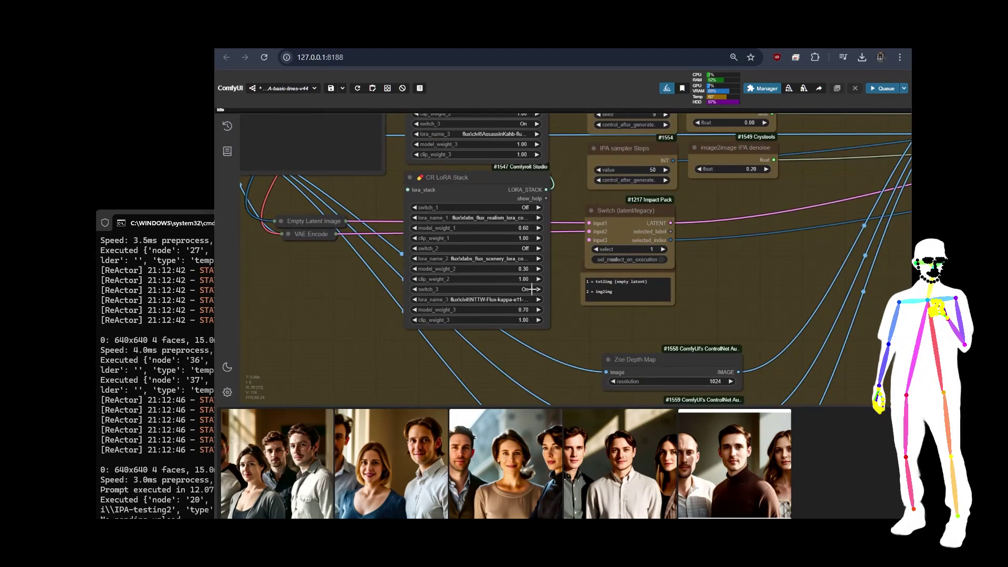
pyautogui.moveTo(572, 162); pyautogui.dragTo(592, 264)
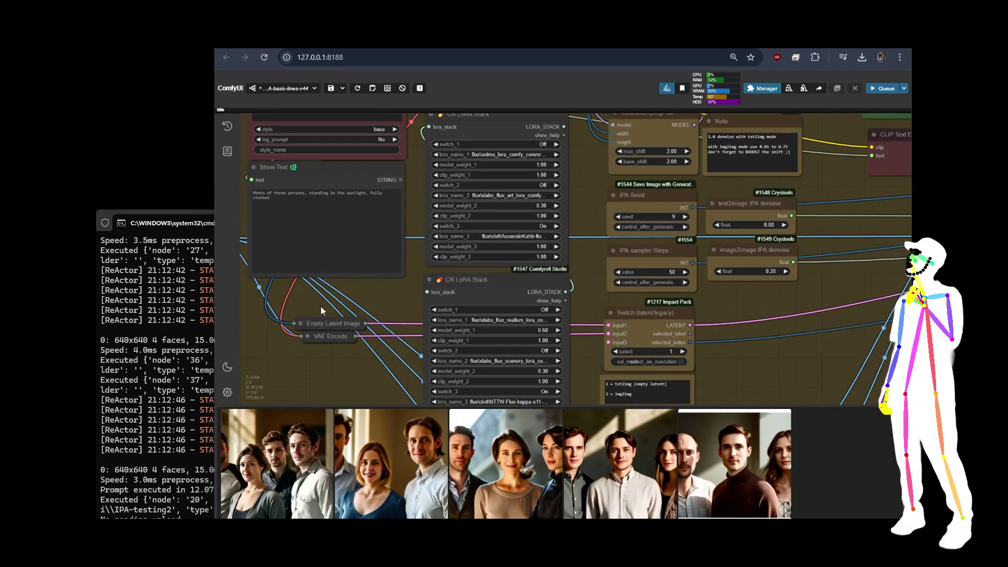
pyautogui.scroll(-5, 328, 339)
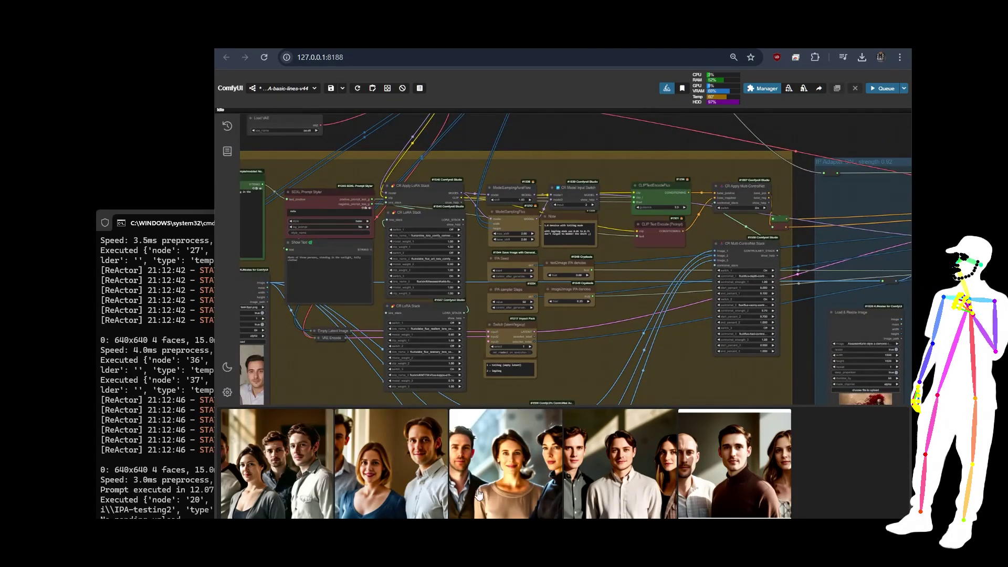
# Open the last gallery image on its own page, then return and close it.
pyautogui.click(751, 483)
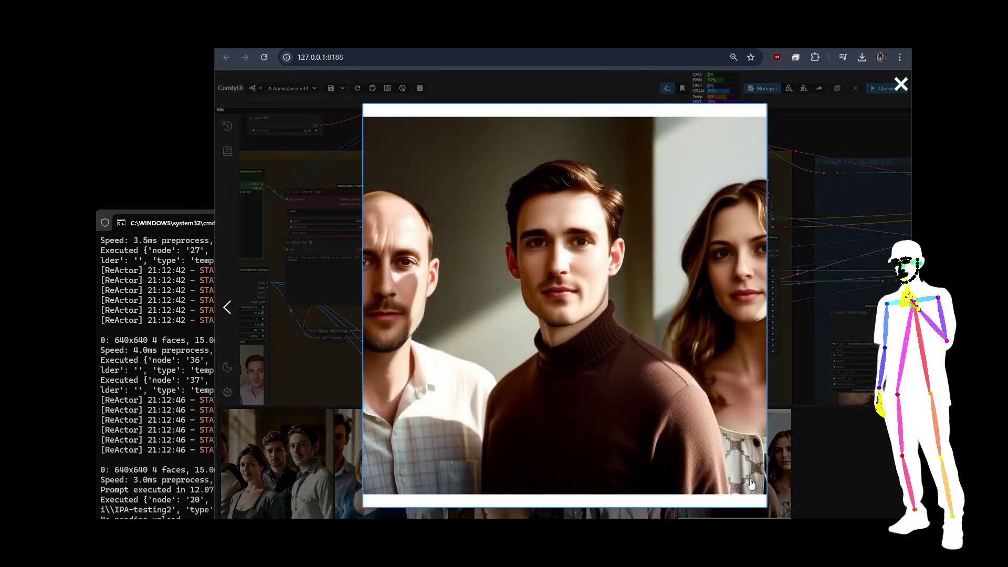
pyautogui.click(634, 510)
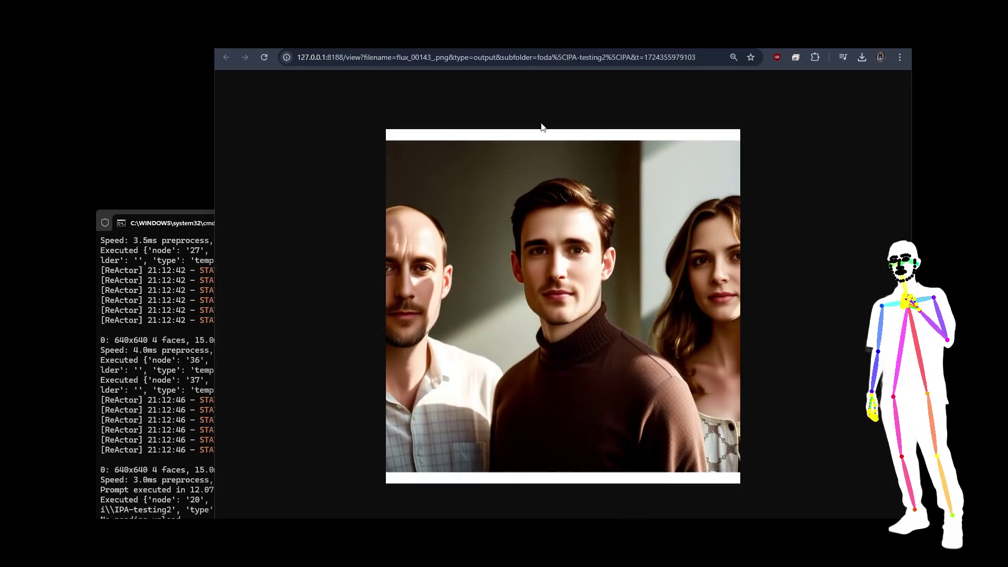
pyautogui.click(516, 40)
pyautogui.click(345, 425)
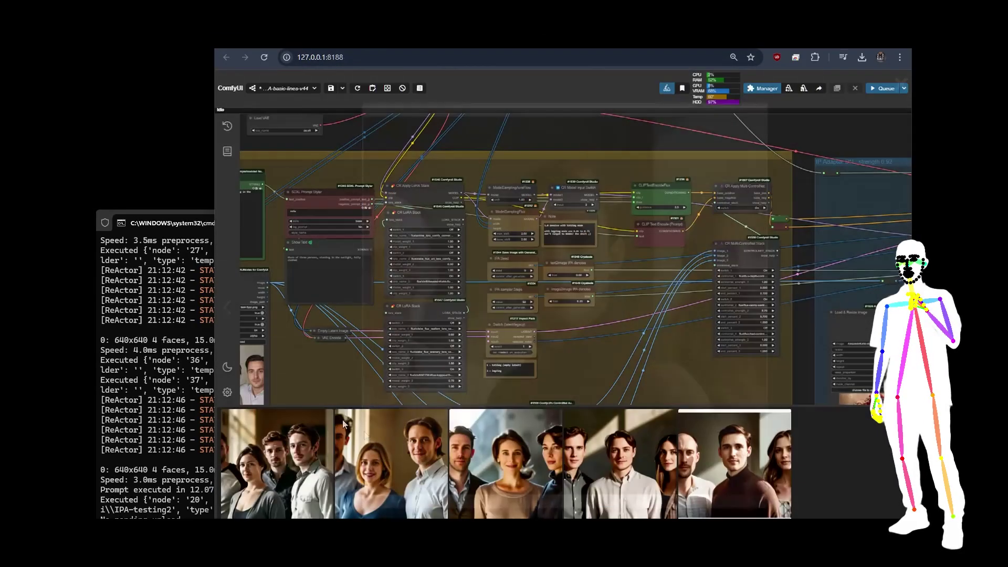
# Preview the third, second and first gallery images enlarged, closing each.
pyautogui.click(505, 477)
pyautogui.click(347, 441)
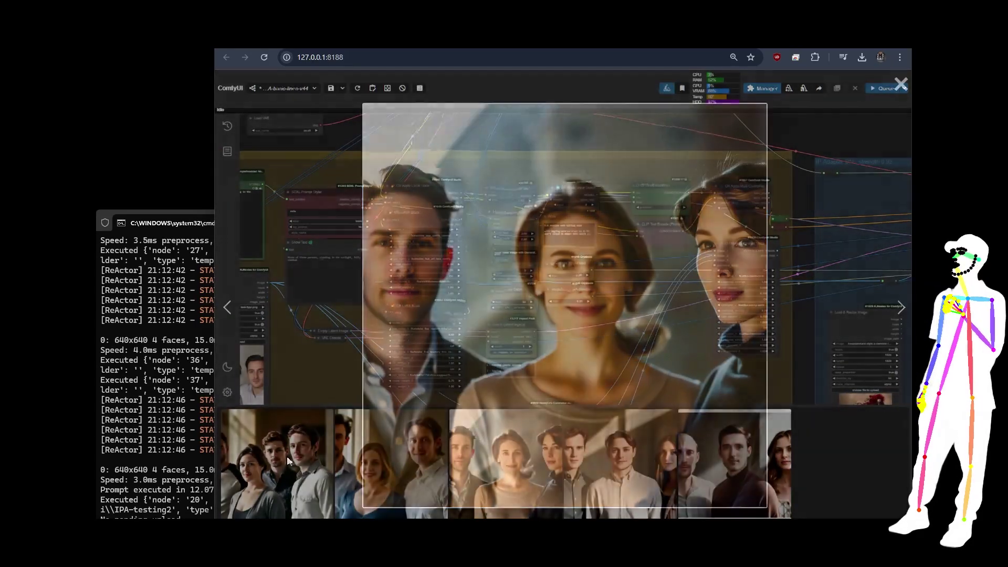
pyautogui.click(401, 480)
pyautogui.click(348, 411)
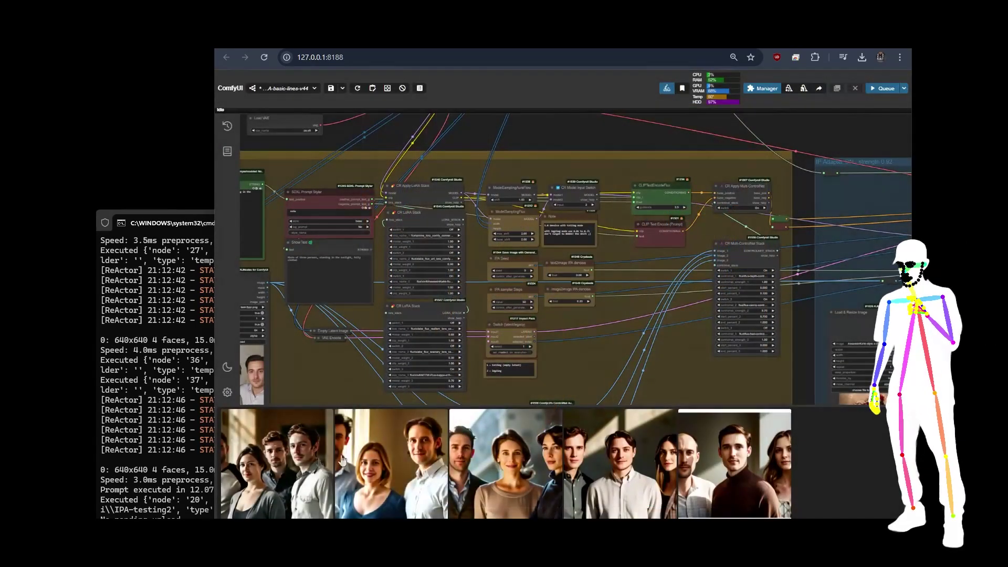
pyautogui.click(295, 479)
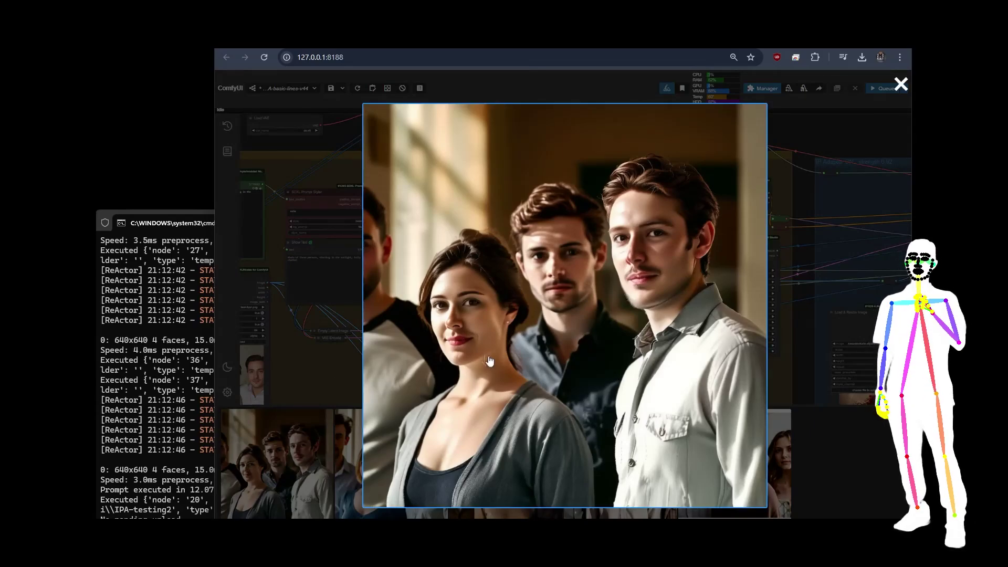
pyautogui.click(304, 374)
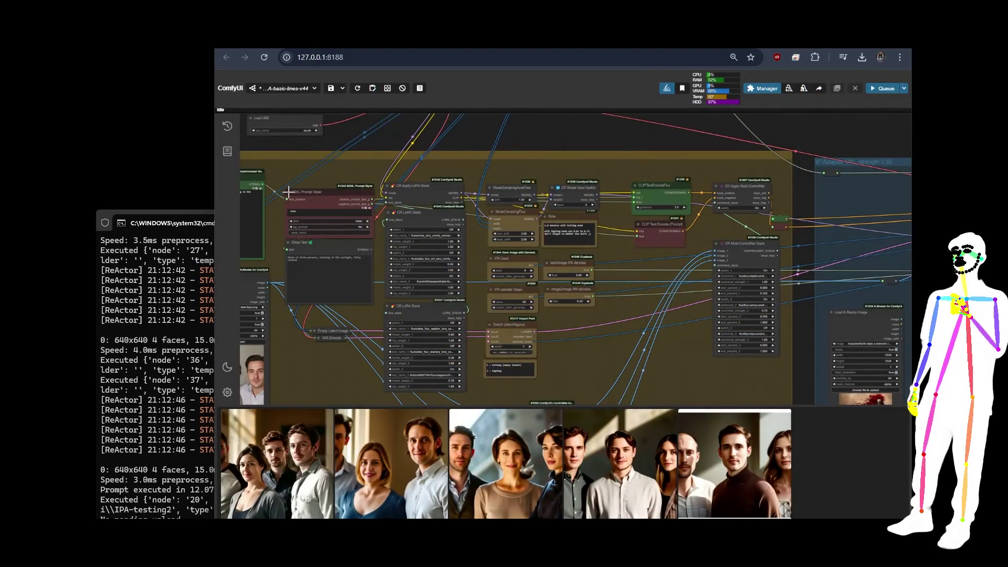
pyautogui.scroll(-5, 284, 178)
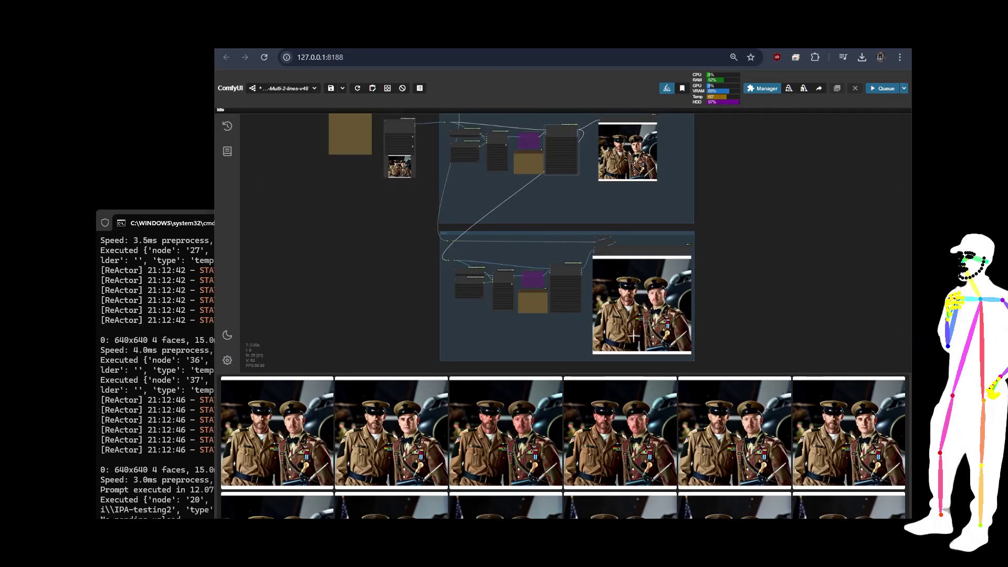
# Zoom out and pan the v49 canvas to show the Project Name node and all three groups.
pyautogui.scroll(5, 634, 336)
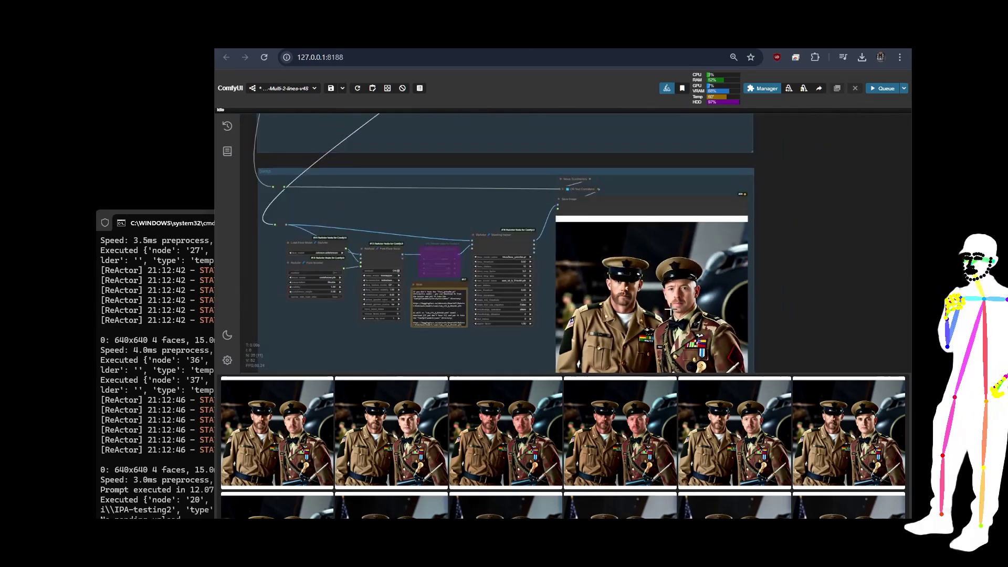
pyautogui.scroll(-5, 669, 311)
pyautogui.scroll(6, 400, 257)
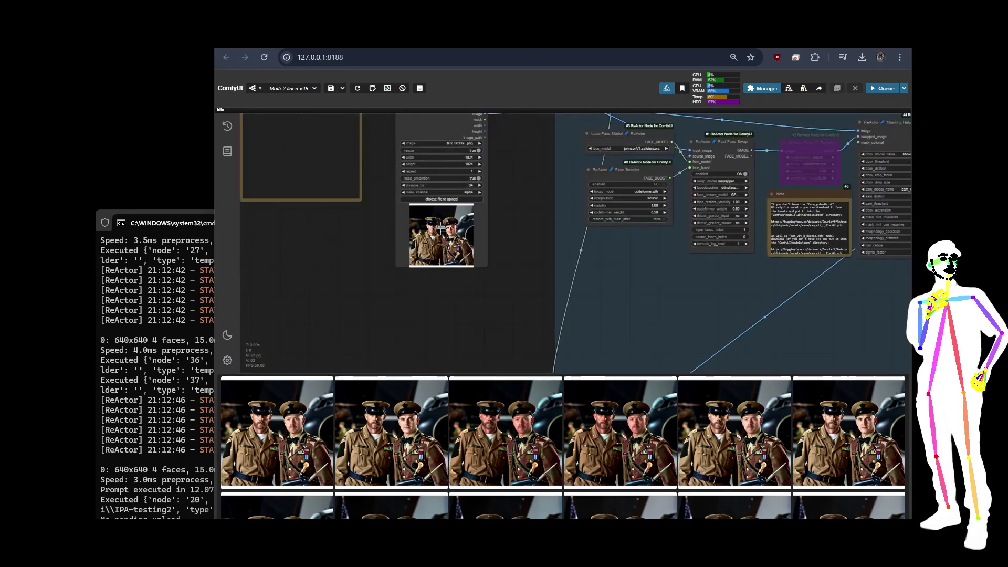
pyautogui.scroll(-5, 350, 251)
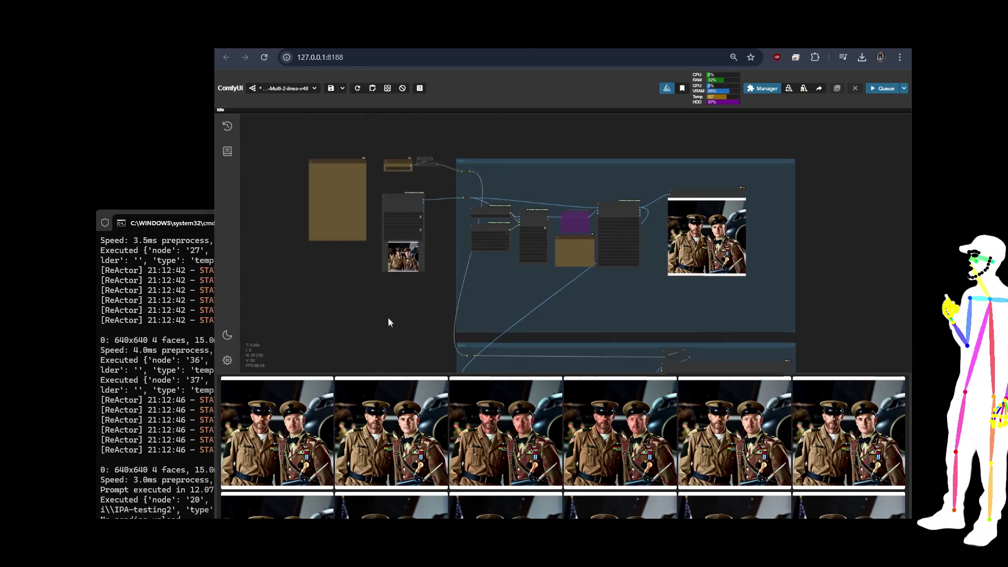
pyautogui.moveTo(389, 322); pyautogui.dragTo(440, 336)
pyautogui.scroll(5, 454, 209)
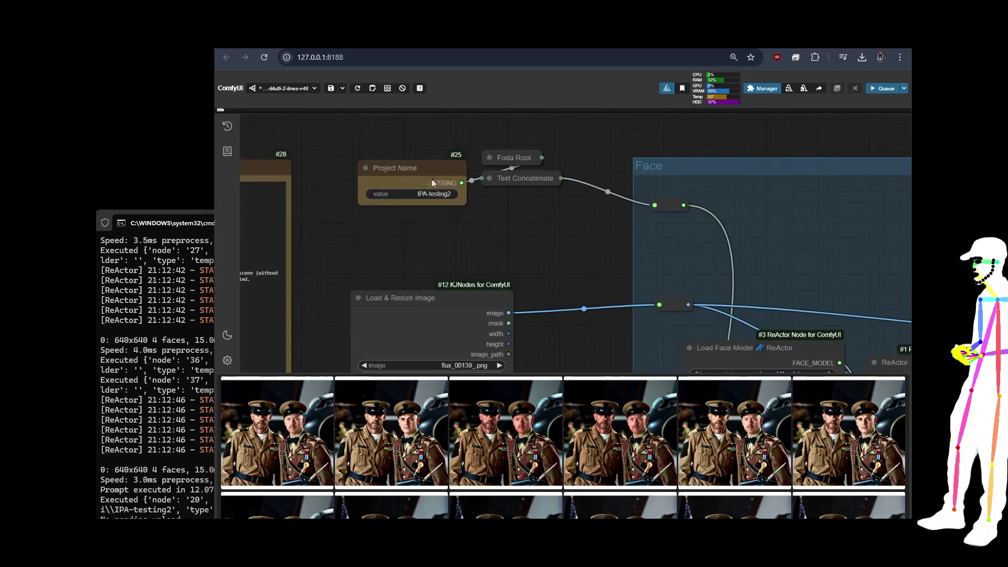
pyautogui.scroll(5, 354, 219)
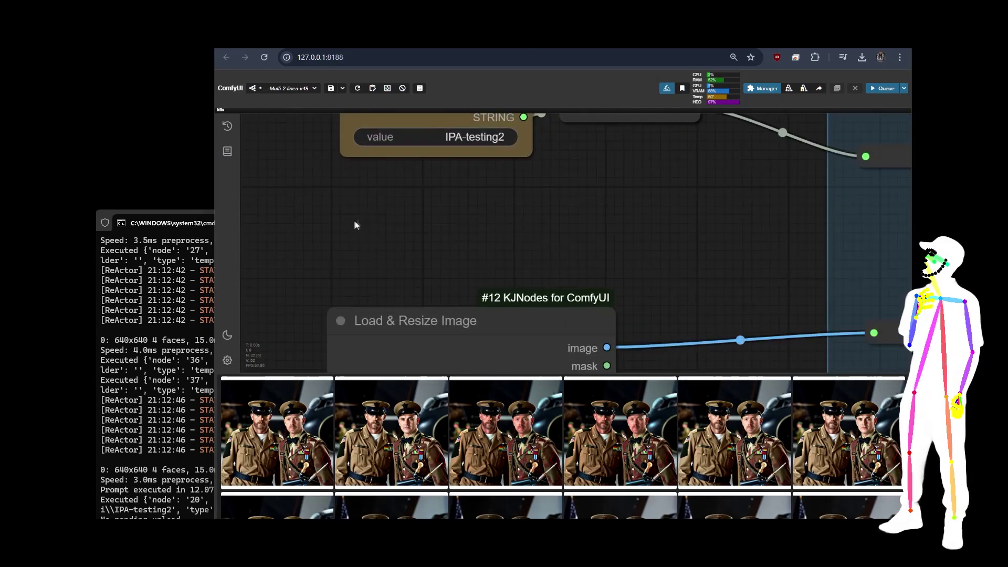
pyautogui.moveTo(452, 221); pyautogui.dragTo(451, 285)
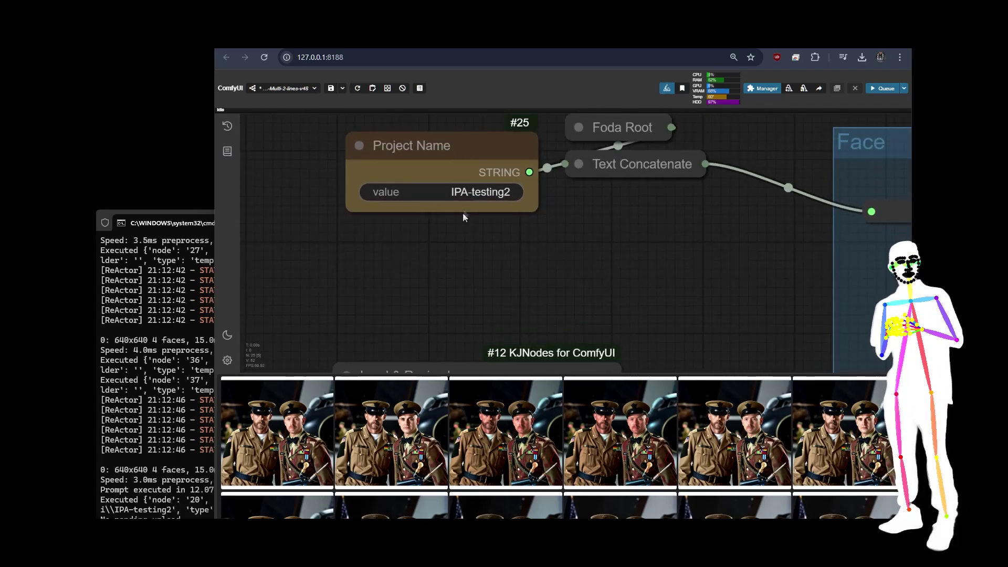
pyautogui.scroll(-2, 382, 246)
pyautogui.scroll(-5, 383, 246)
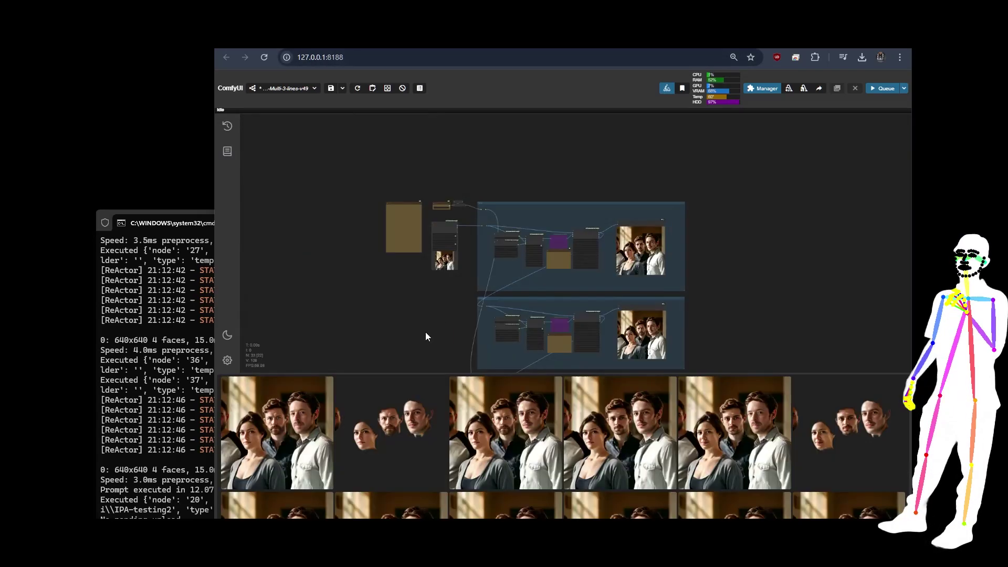
pyautogui.moveTo(425, 332); pyautogui.dragTo(440, 271)
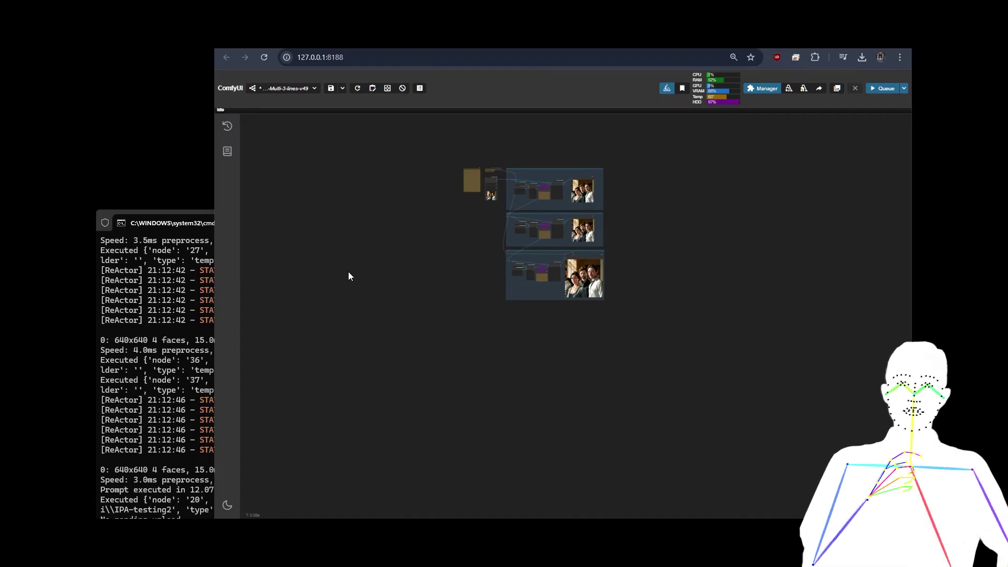
# Pan and zoom across the graph to bring all three face-swap groups into view.
pyautogui.scroll(7, 560, 226)
pyautogui.scroll(5, 541, 207)
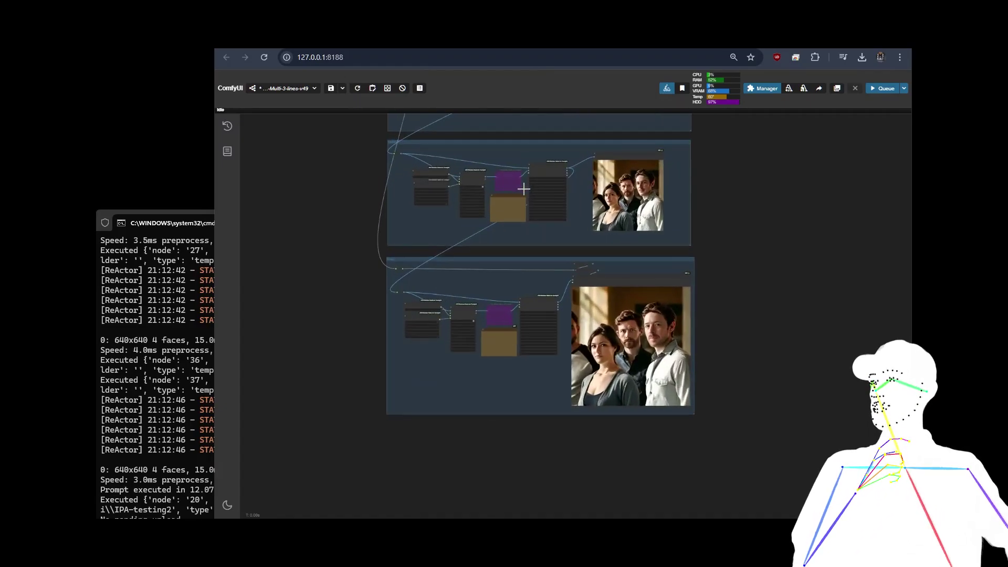
pyautogui.moveTo(824, 258); pyautogui.dragTo(889, 260)
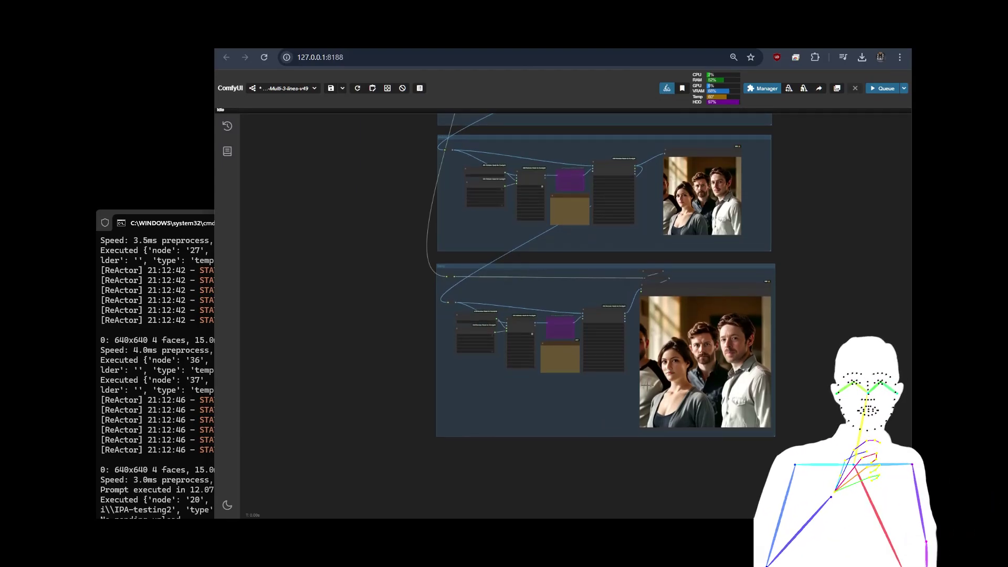
pyautogui.moveTo(838, 238); pyautogui.dragTo(853, 356)
pyautogui.scroll(15, 407, 283)
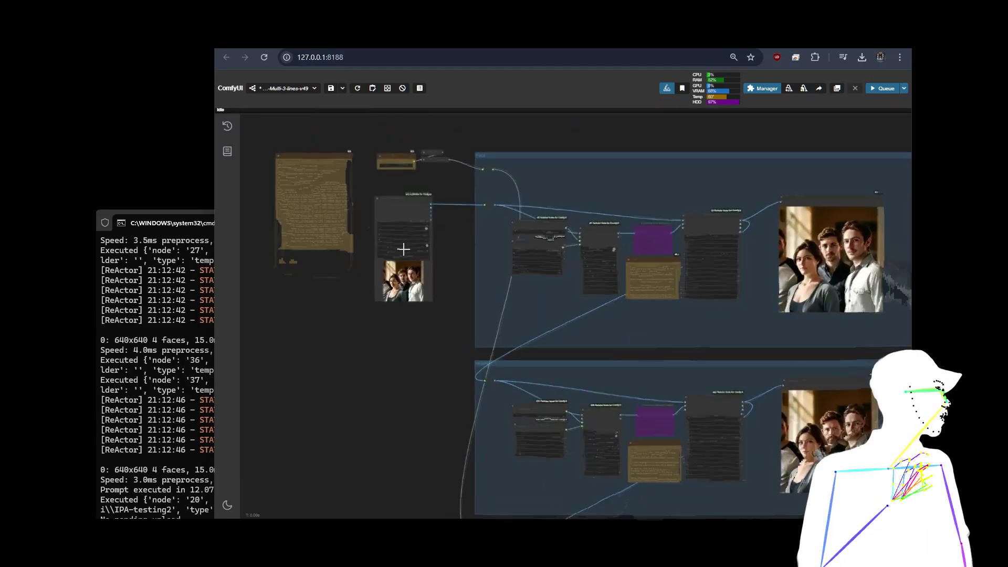
pyautogui.scroll(-10, 406, 294)
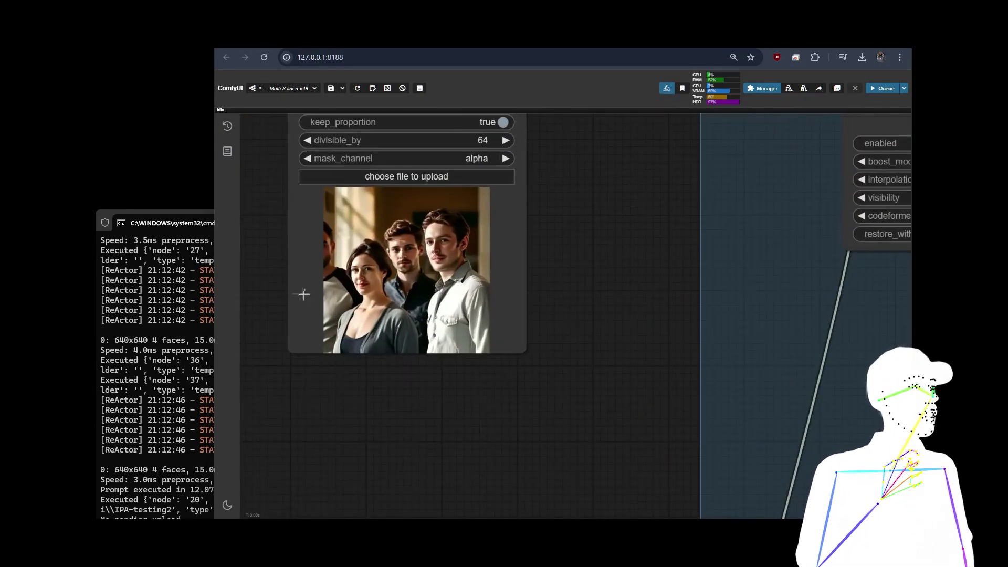
pyautogui.scroll(-6, 288, 275)
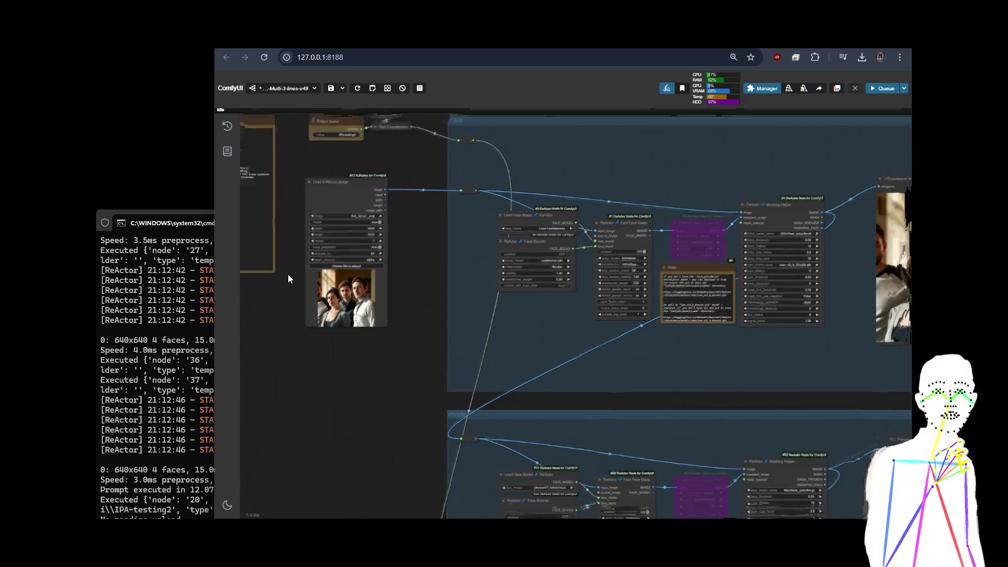
pyautogui.moveTo(318, 416); pyautogui.dragTo(326, 303)
pyautogui.scroll(-4, 353, 336)
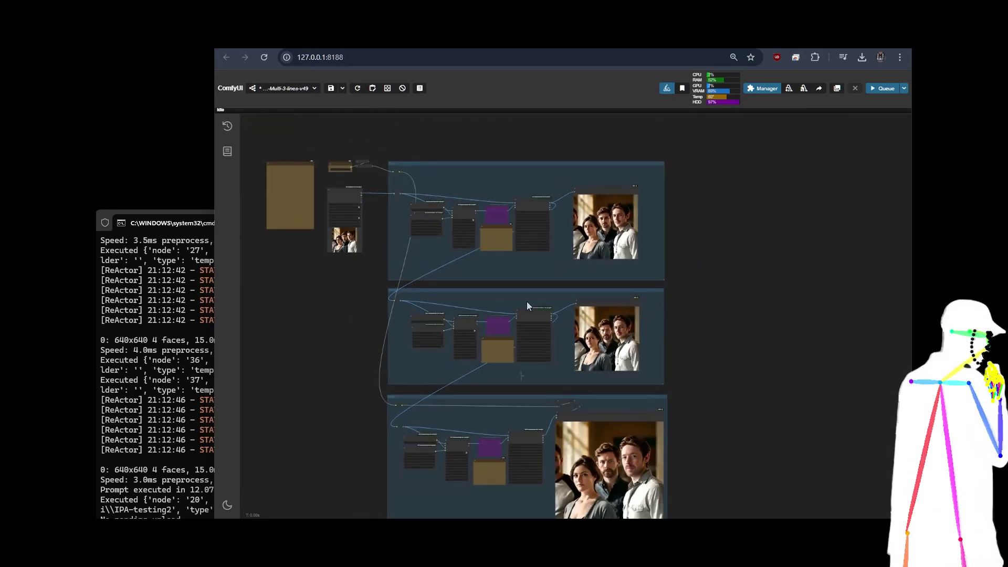
pyautogui.moveTo(761, 459); pyautogui.dragTo(825, 364)
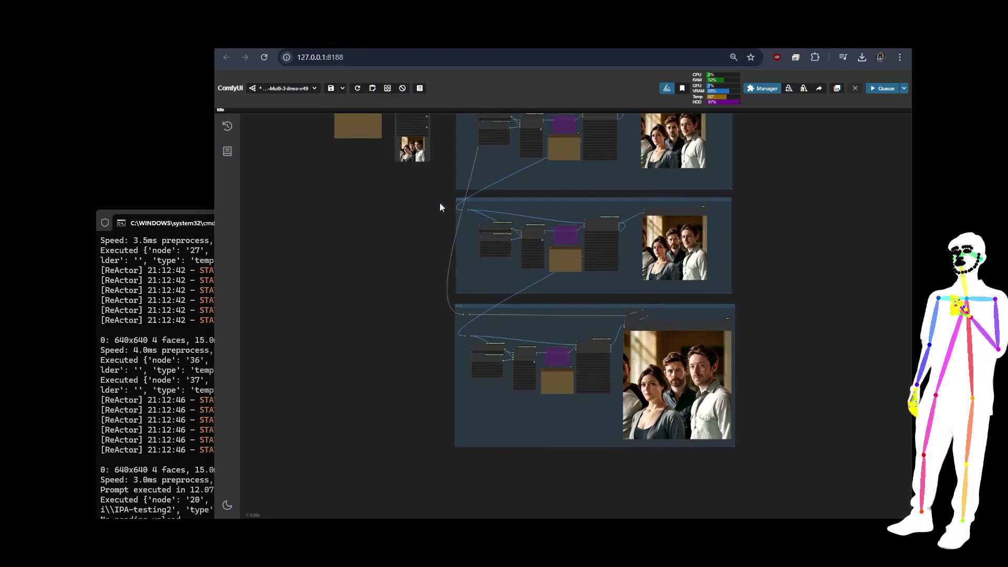
pyautogui.scroll(-1, 440, 214)
pyautogui.moveTo(447, 207); pyautogui.dragTo(701, 427)
pyautogui.click(756, 355)
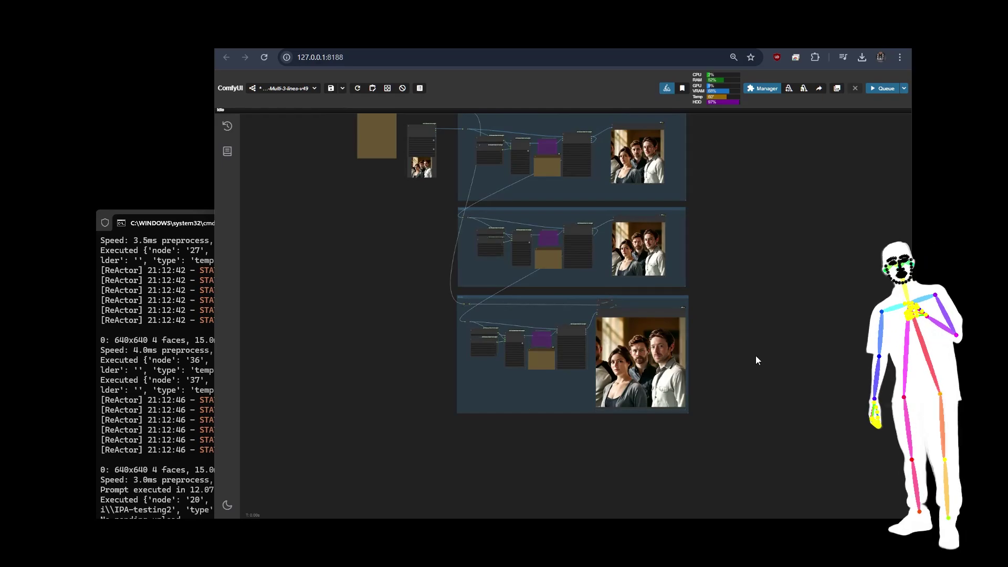
# Drag the third group well down the canvas and box-select every node in the second group.
pyautogui.moveTo(757, 281); pyautogui.dragTo(760, 345)
pyautogui.scroll(7, 736, 220)
pyautogui.scroll(-1, 749, 246)
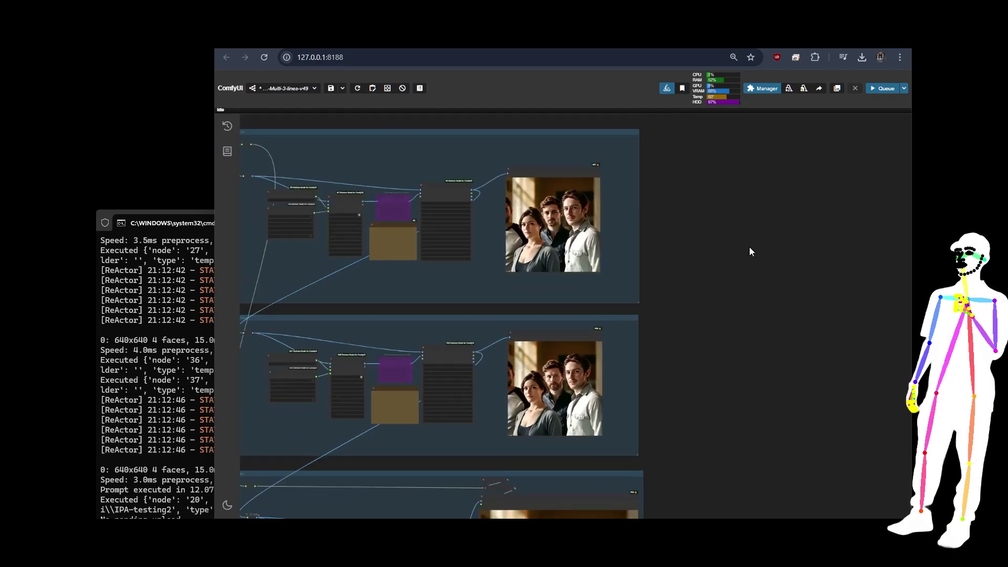
pyautogui.moveTo(724, 264); pyautogui.dragTo(891, 268)
pyautogui.scroll(6, 690, 368)
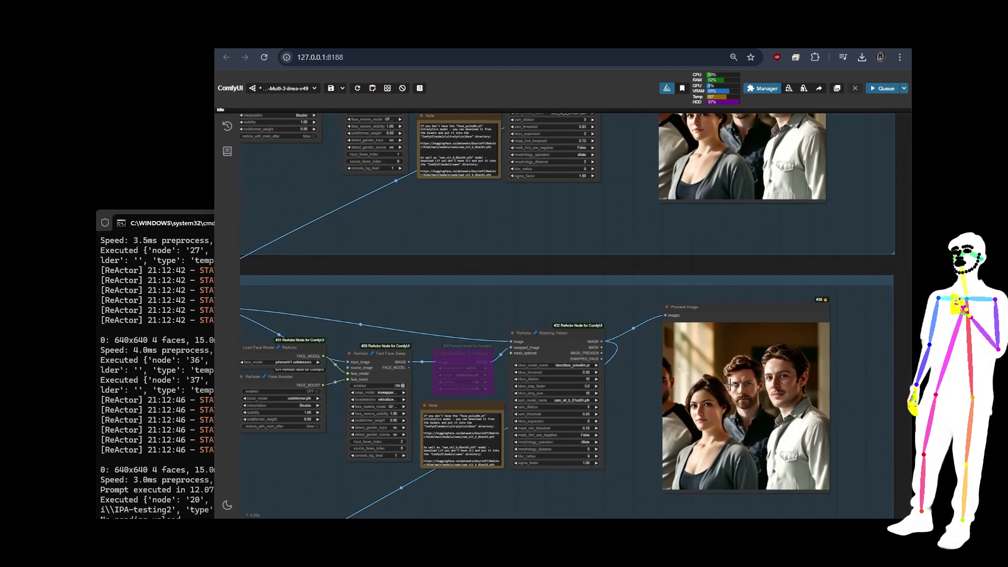
pyautogui.scroll(-6, 656, 352)
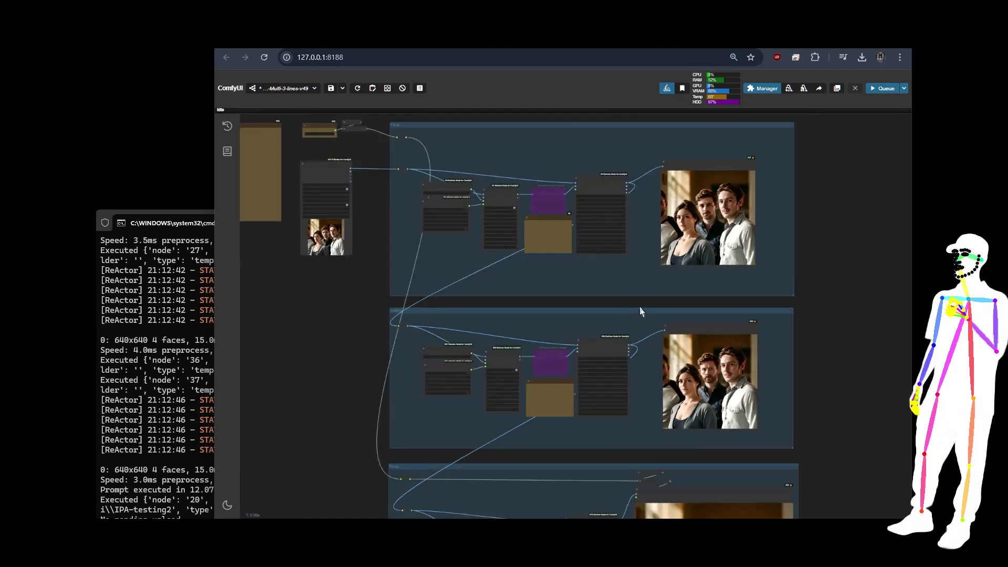
pyautogui.moveTo(863, 437); pyautogui.dragTo(886, 290)
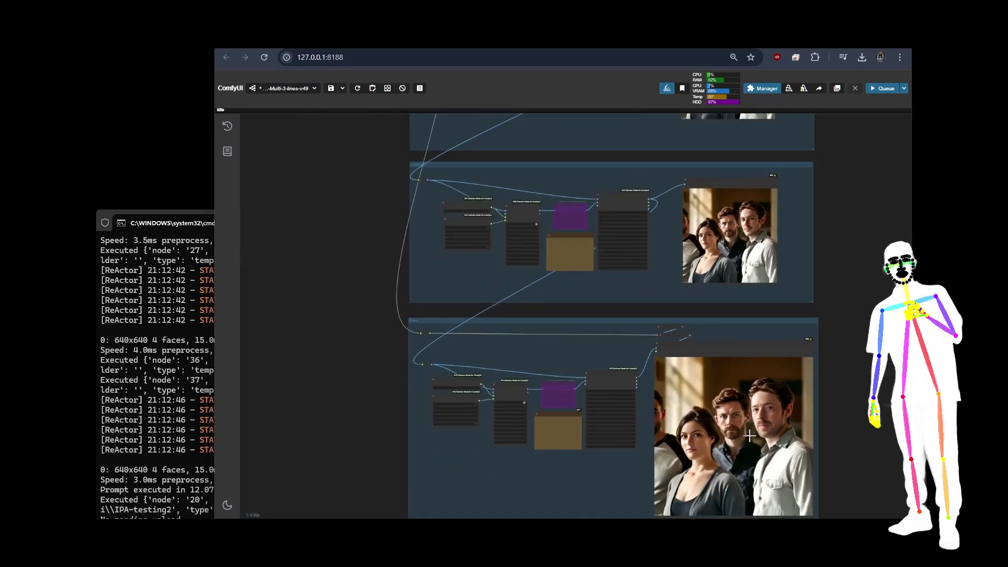
pyautogui.moveTo(847, 257); pyautogui.dragTo(830, 395)
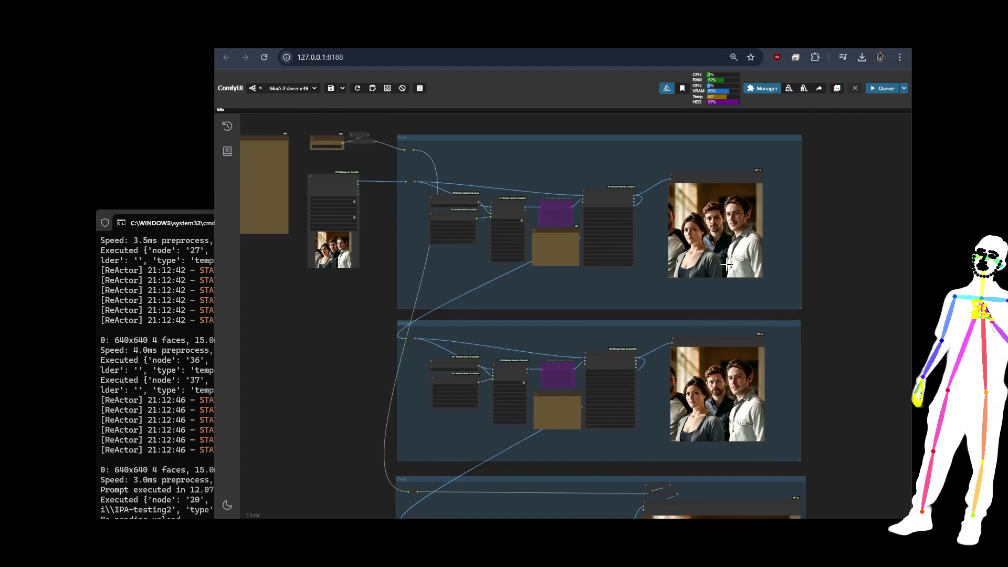
pyautogui.scroll(-5, 875, 310)
pyautogui.moveTo(845, 367); pyautogui.dragTo(624, 312)
pyautogui.moveTo(474, 278); pyautogui.dragTo(469, 421)
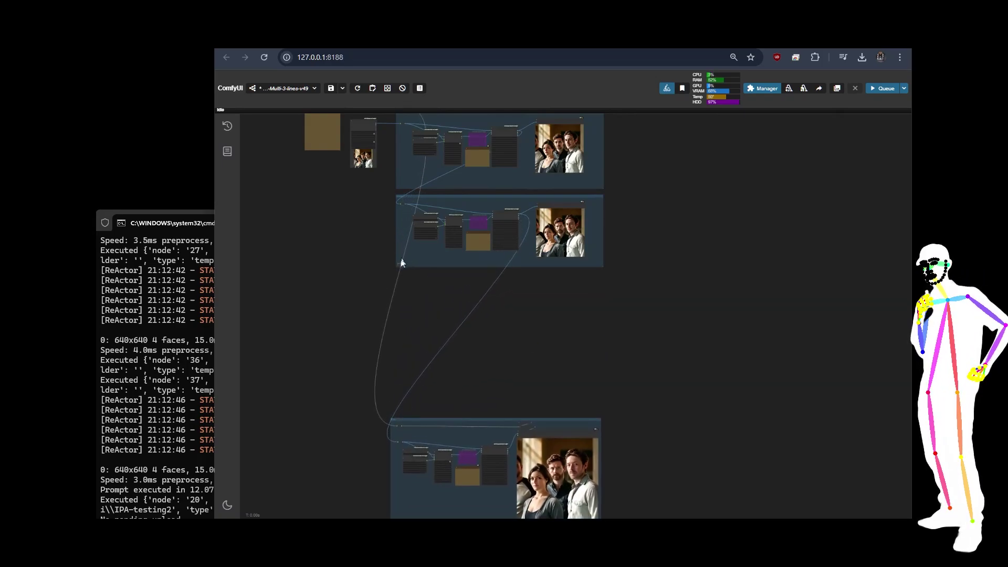
pyautogui.moveTo(392, 271); pyautogui.dragTo(613, 194)
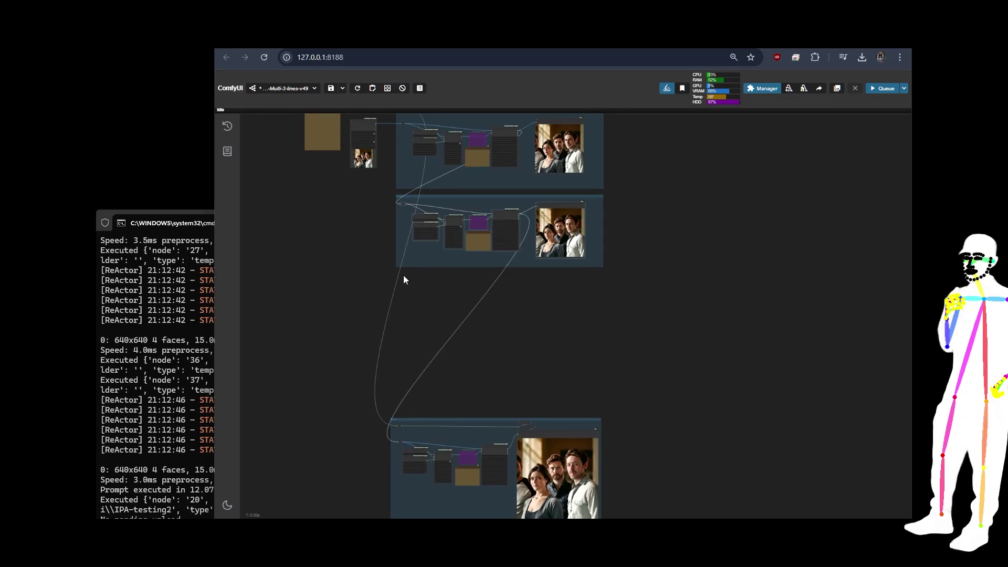
# Paste copies of the second group's face-swap nodes below it.
pyautogui.hotkey('ctrl', 'v')
pyautogui.hotkey('ctrl', 'v')
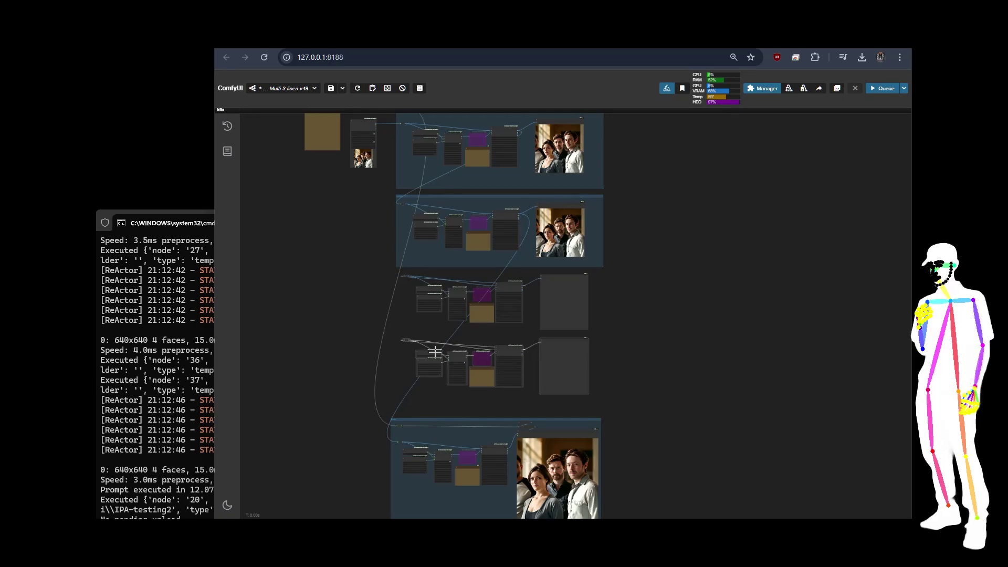
pyautogui.moveTo(435, 350); pyautogui.dragTo(438, 362)
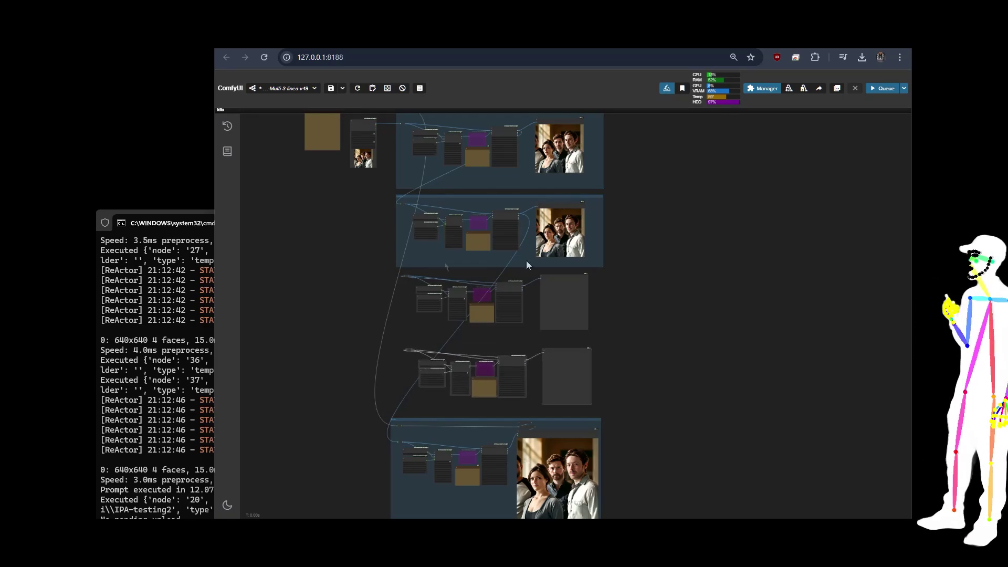
pyautogui.scroll(7, 376, 229)
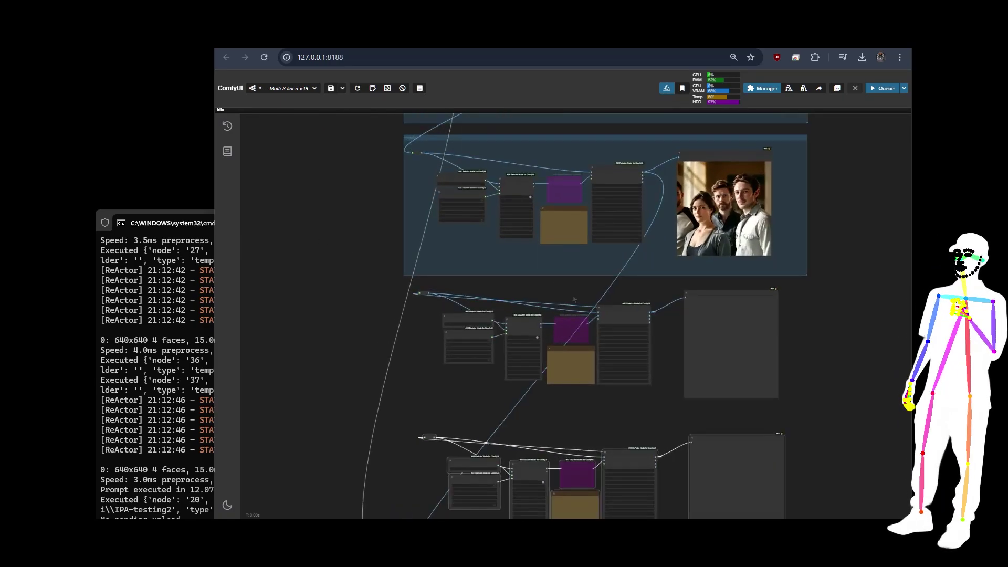
pyautogui.scroll(3, 652, 139)
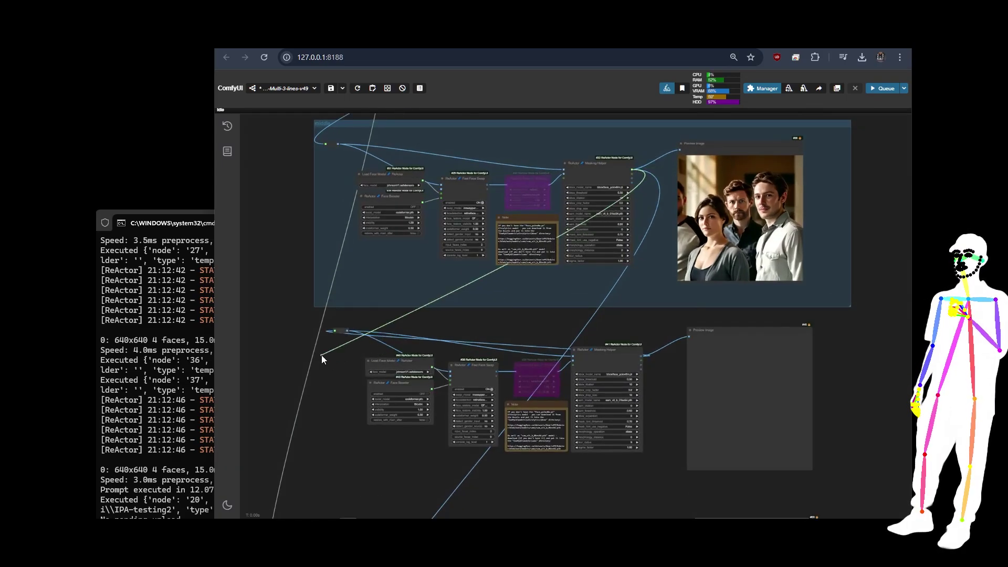
pyautogui.moveTo(317, 414); pyautogui.dragTo(345, 284)
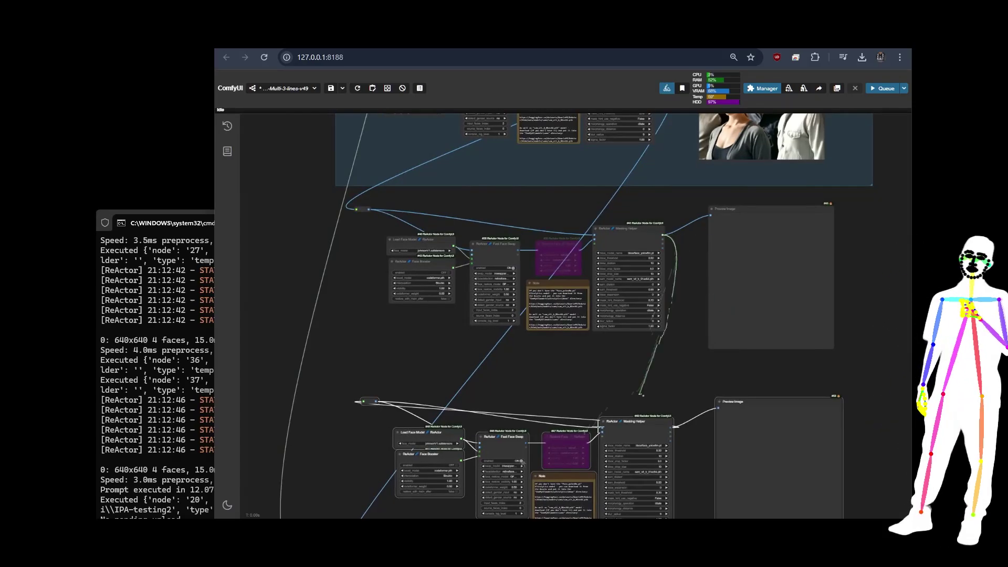
# Link each Masking Helper IMAGE output into the next pasted copy's input.
pyautogui.moveTo(642, 395); pyautogui.dragTo(363, 401)
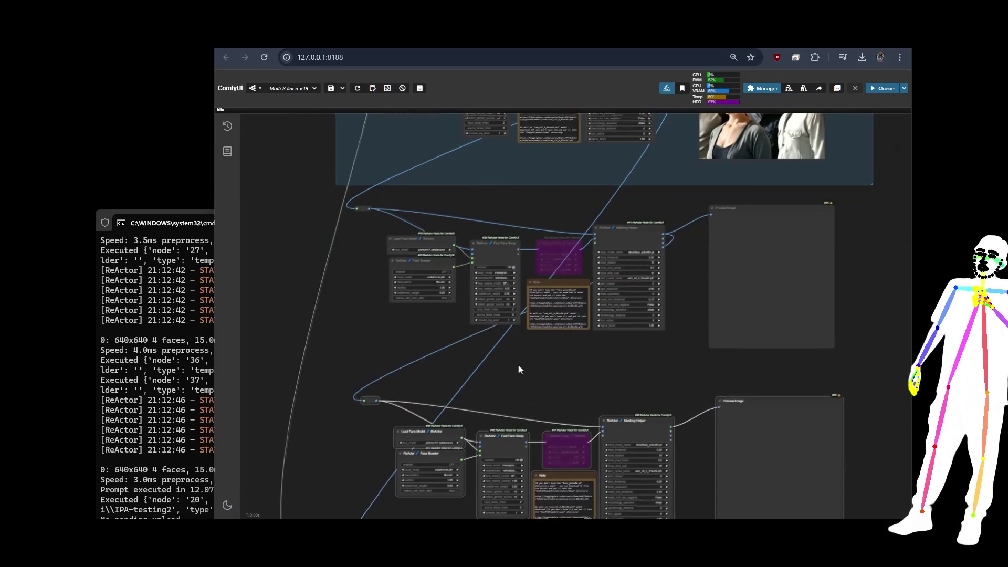
pyautogui.moveTo(519, 369); pyautogui.dragTo(541, 214)
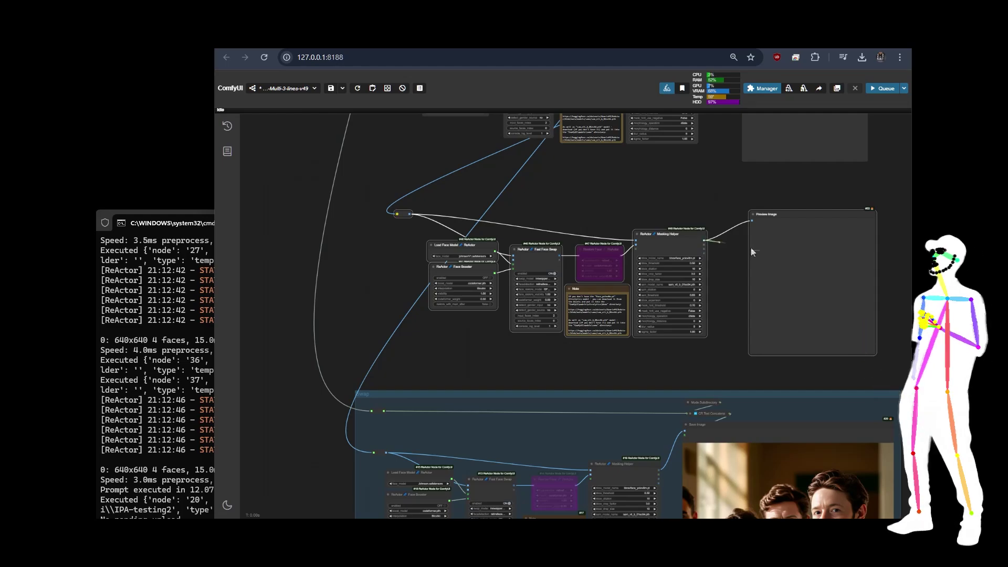
pyautogui.moveTo(706, 240); pyautogui.dragTo(369, 411)
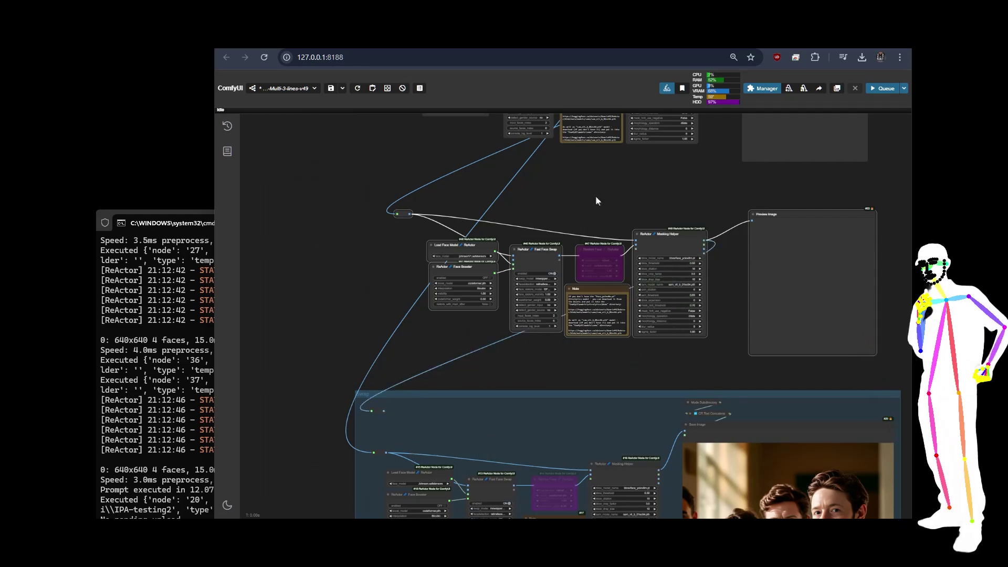
pyautogui.moveTo(597, 198); pyautogui.dragTo(586, 374)
pyautogui.moveTo(325, 192); pyautogui.dragTo(346, 446)
# Set input_faces_index to 0 in the Face group and 1 in the middle group.
pyautogui.scroll(5, 499, 304)
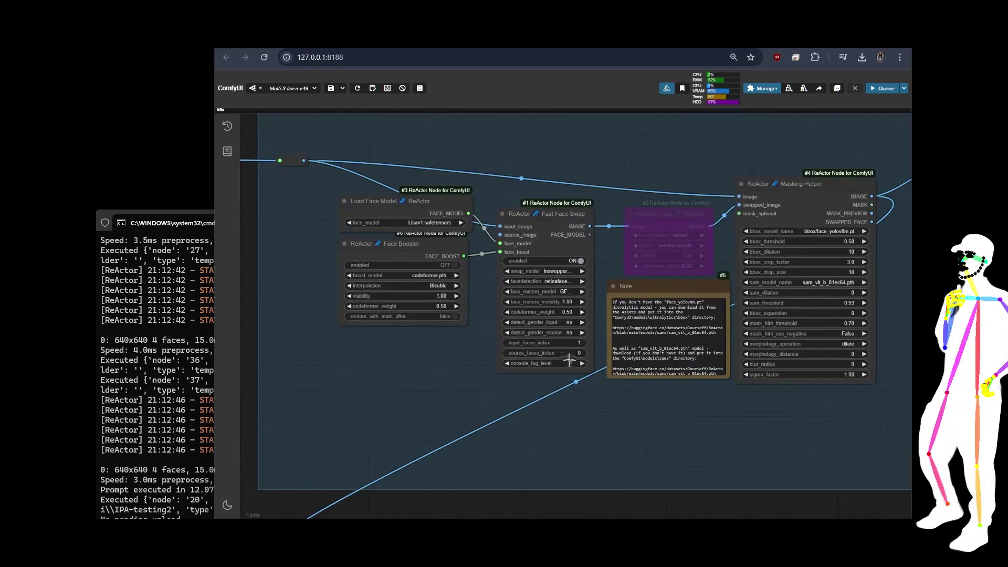
pyautogui.click(575, 344)
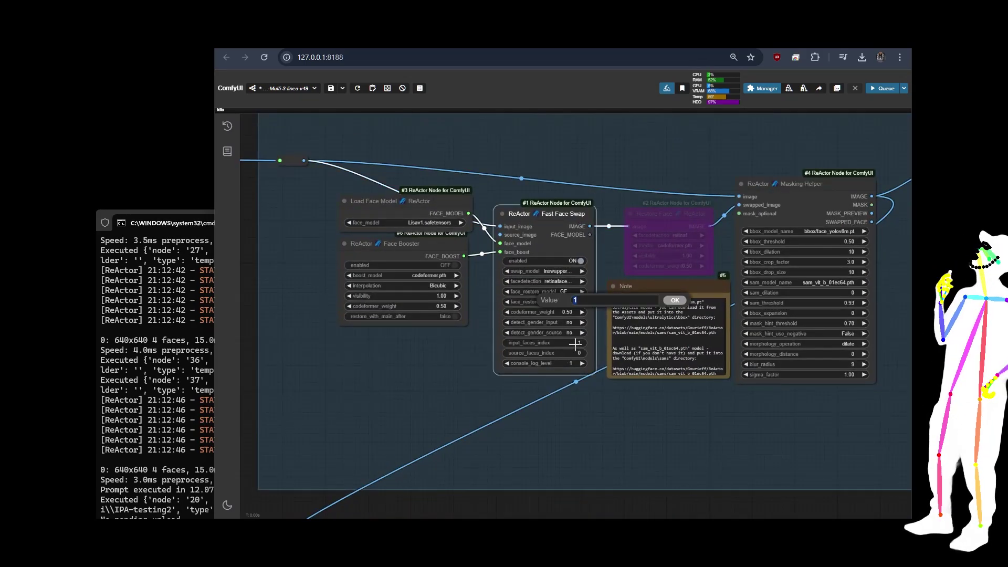
pyautogui.write('0')
pyautogui.click(669, 302)
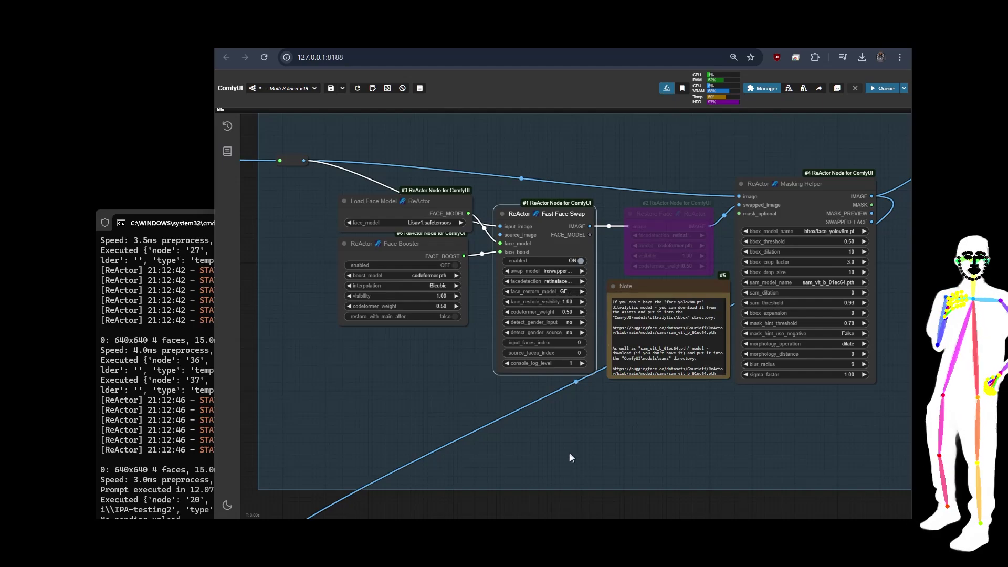
pyautogui.moveTo(568, 509); pyautogui.dragTo(584, 231)
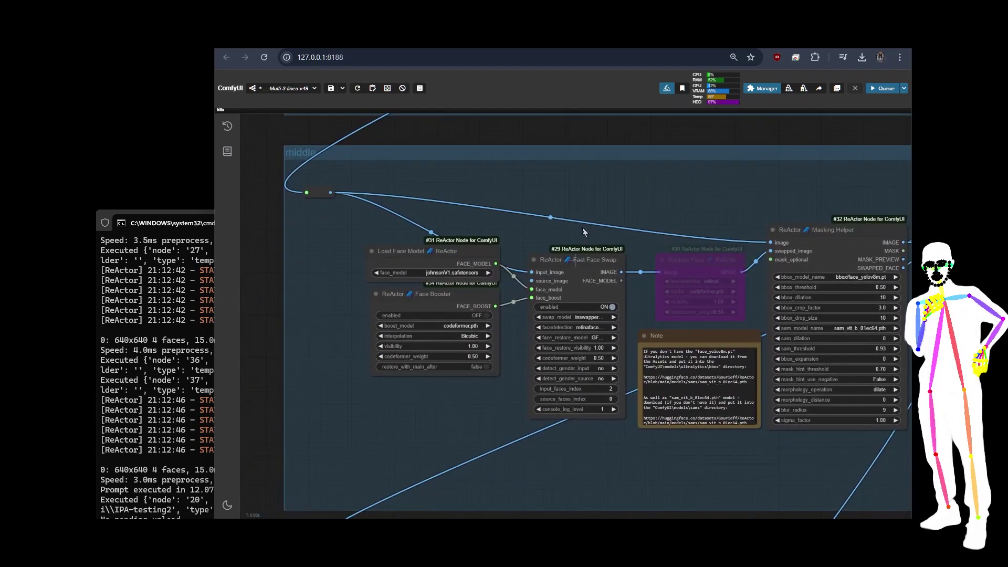
pyautogui.click(608, 389)
pyautogui.write('1')
pyautogui.press('Return')
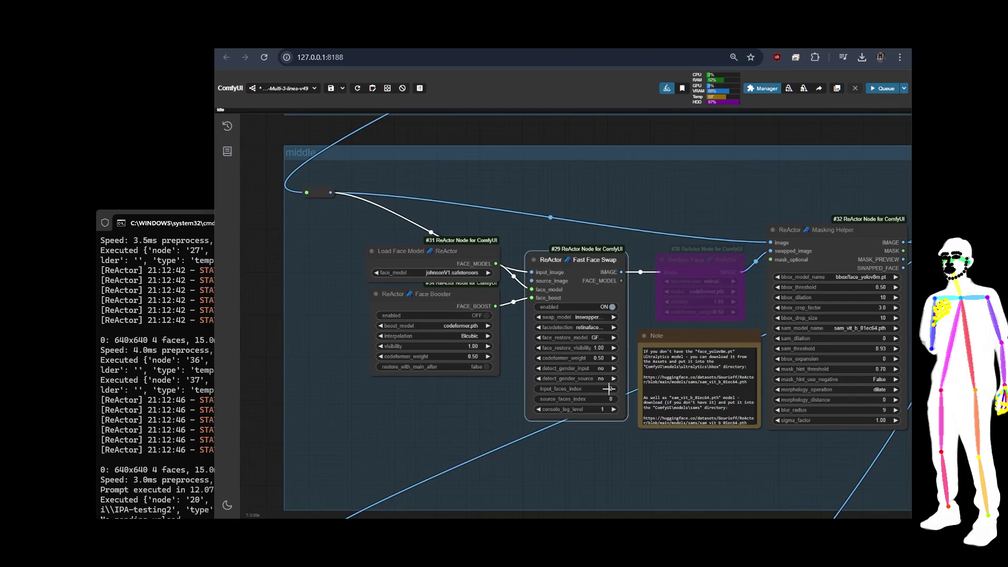
# Set input_faces_index to 3 on node #46 and 4 on node #13.
pyautogui.moveTo(616, 453); pyautogui.dragTo(584, 210)
pyautogui.moveTo(601, 499); pyautogui.dragTo(608, 290)
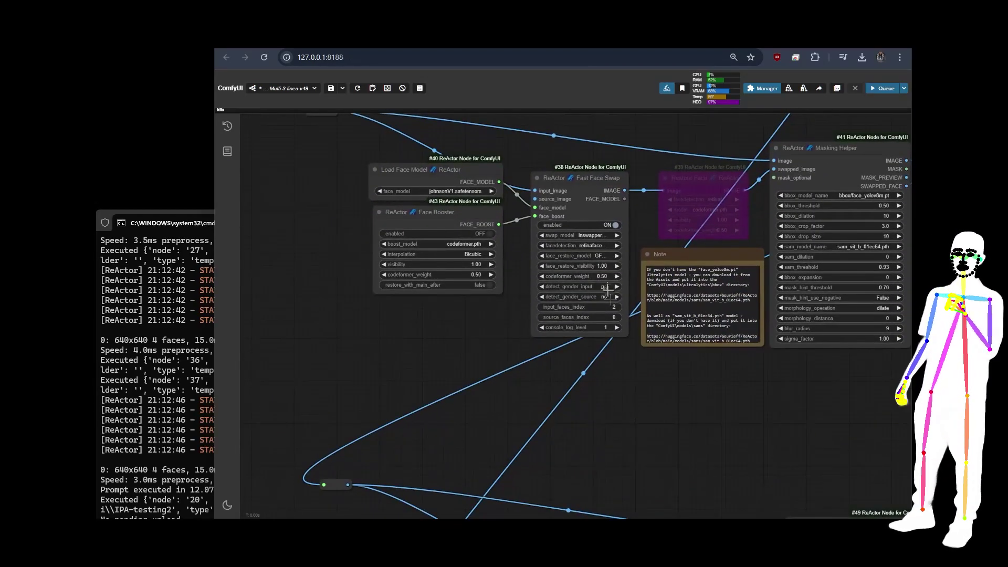
pyautogui.moveTo(585, 444); pyautogui.dragTo(592, 121)
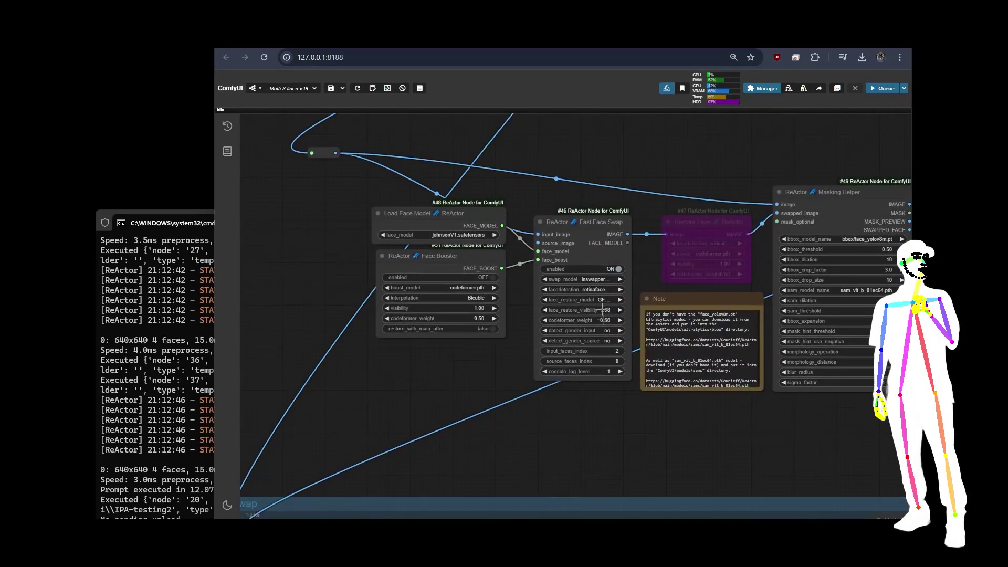
pyautogui.click(616, 351)
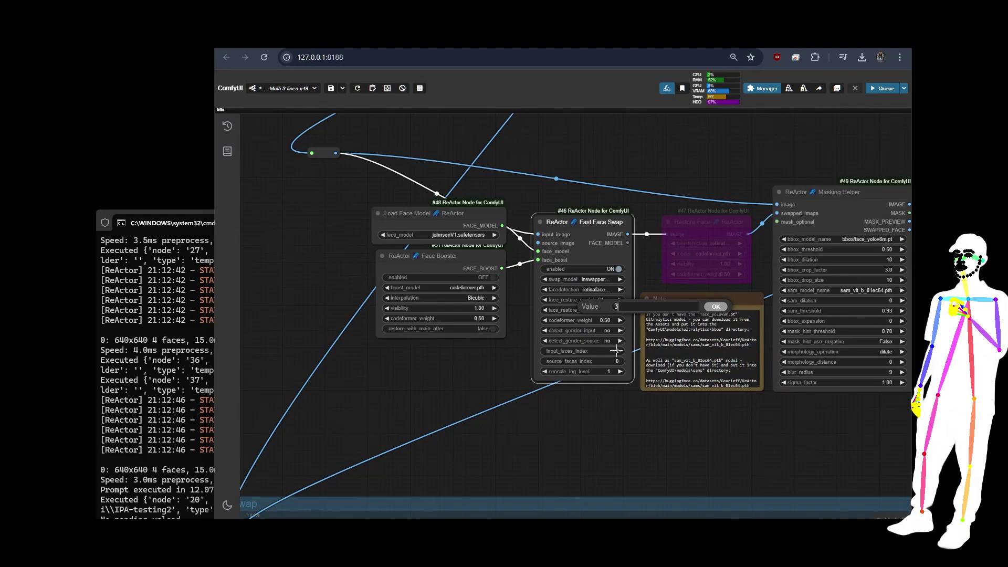
pyautogui.write('3')
pyautogui.press('Return')
pyautogui.moveTo(619, 422); pyautogui.dragTo(587, 212)
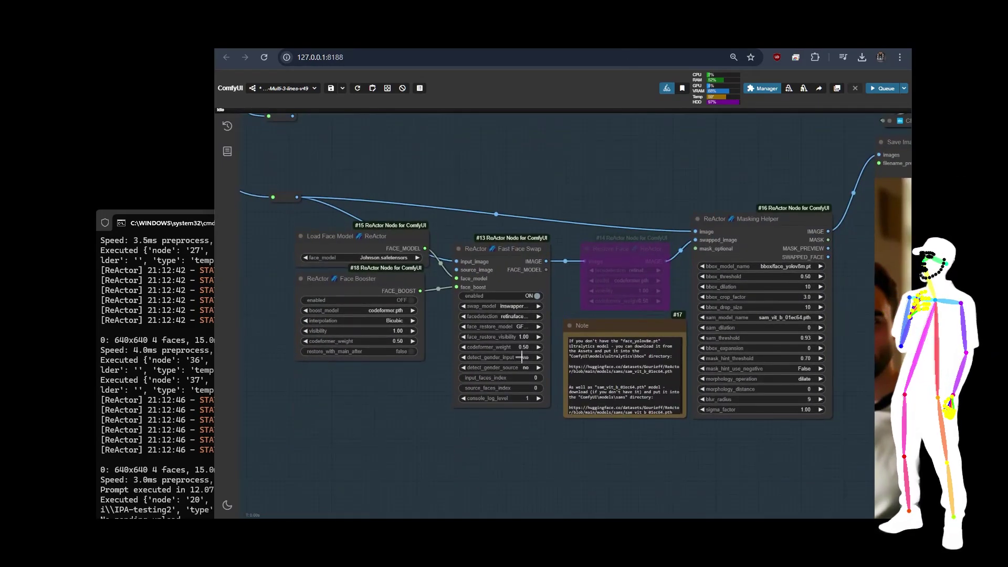
pyautogui.click(524, 378)
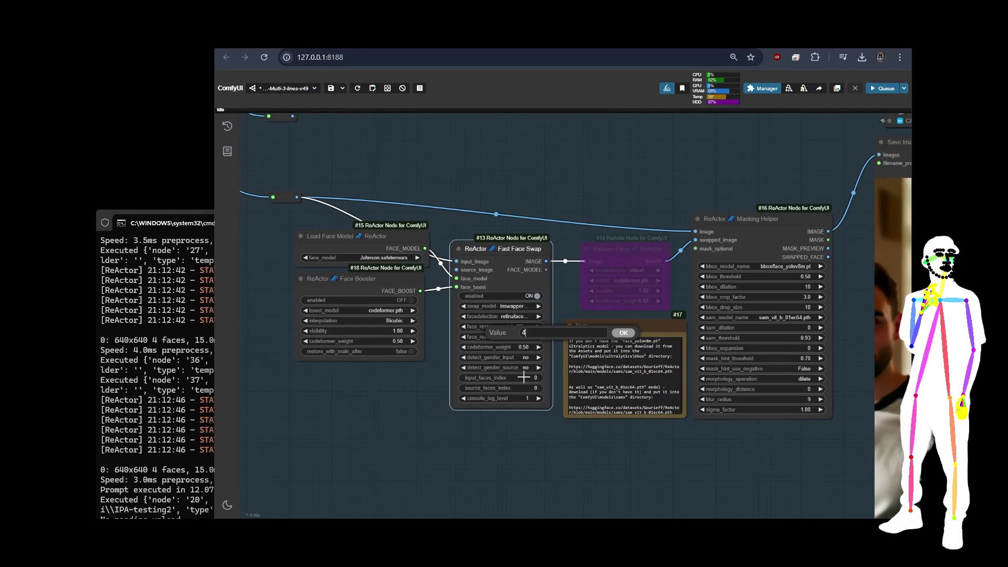
pyautogui.press('Return')
pyautogui.scroll(-10, 593, 158)
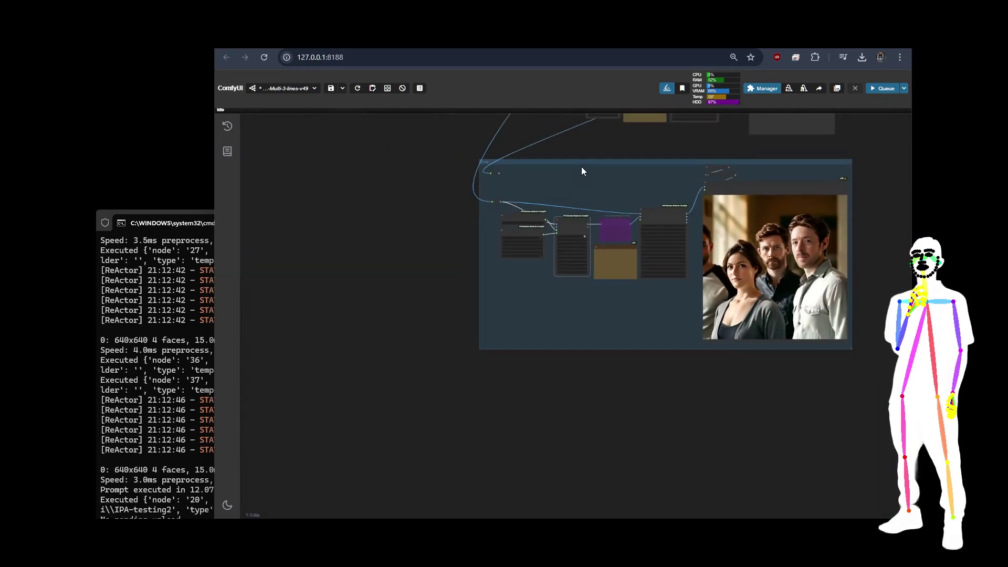
pyautogui.moveTo(400, 299); pyautogui.dragTo(316, 334)
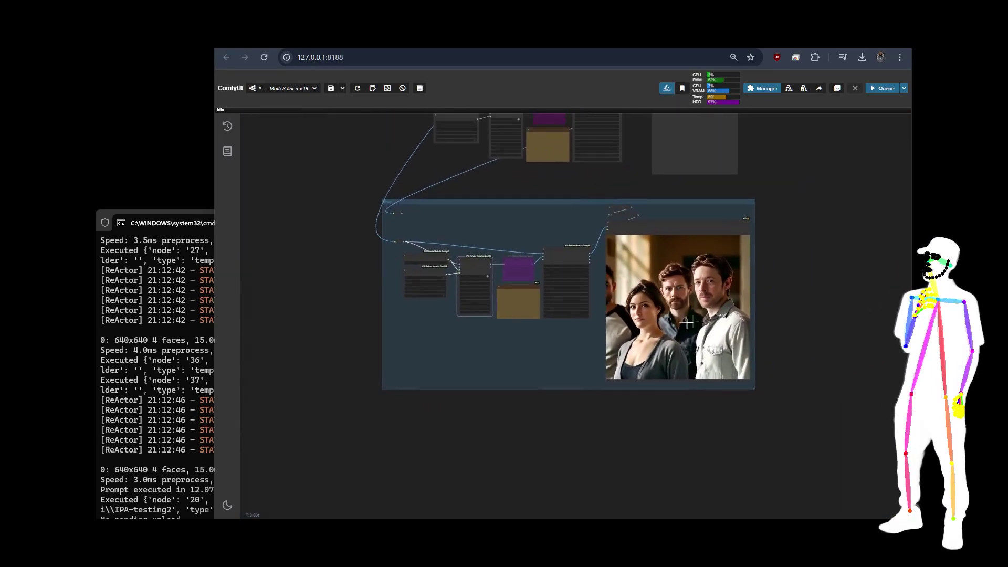
pyautogui.scroll(-5, 790, 284)
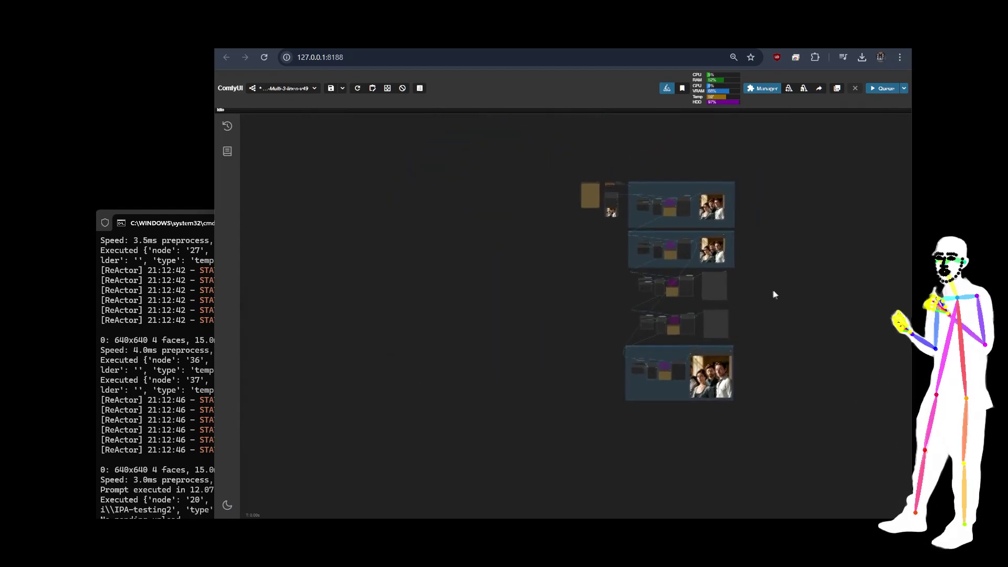
pyautogui.moveTo(754, 261); pyautogui.dragTo(637, 282)
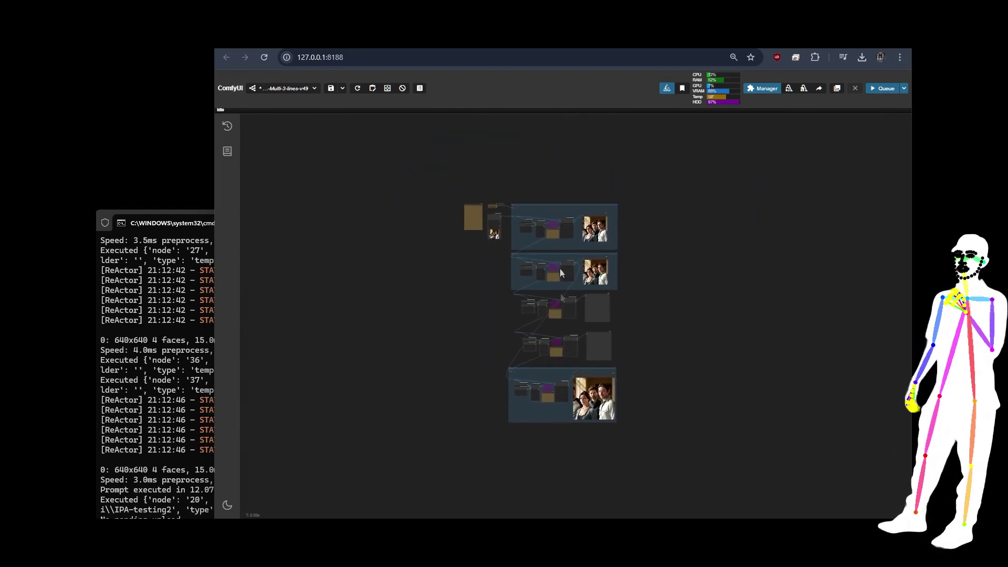
pyautogui.scroll(12, 527, 195)
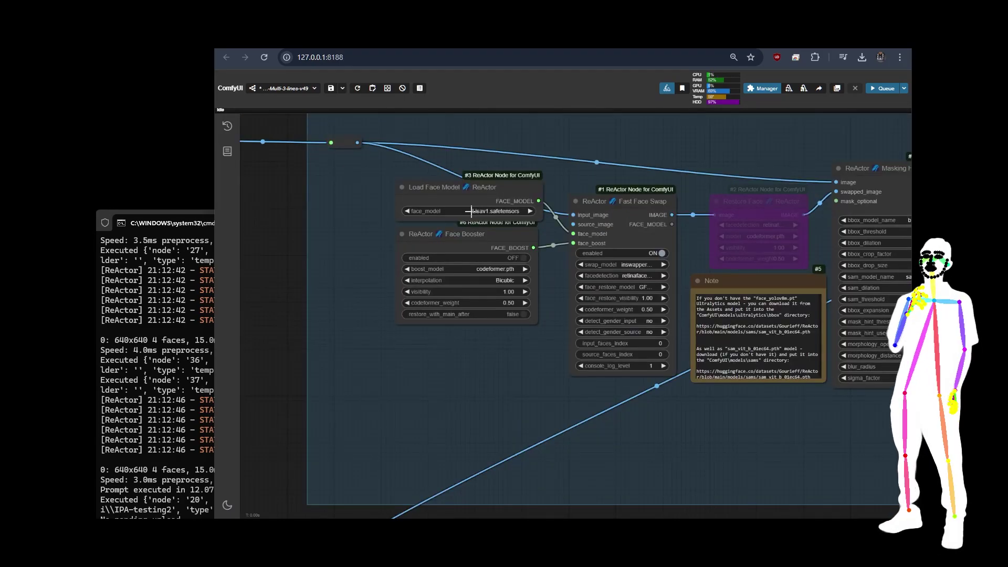
pyautogui.scroll(-3, 821, 398)
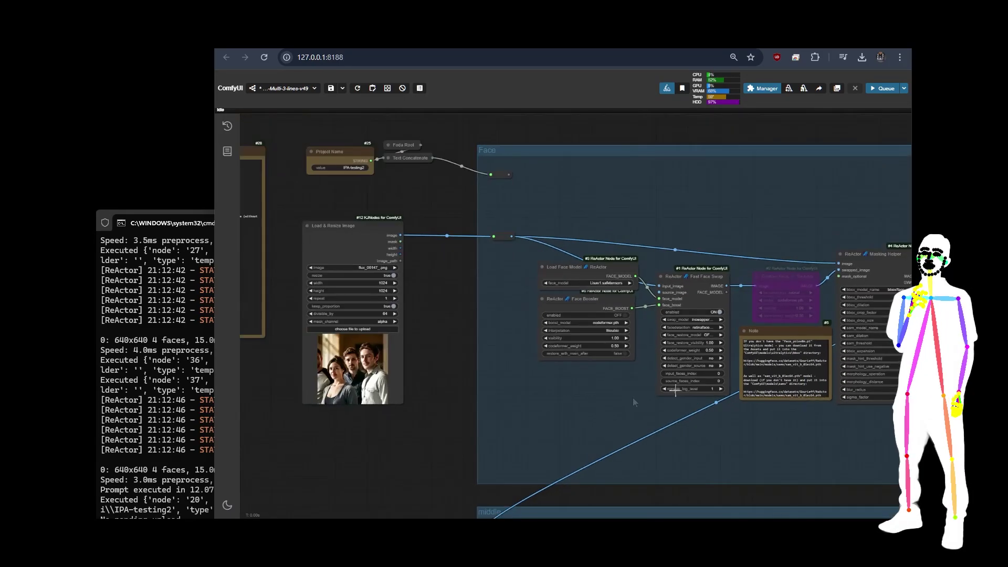
pyautogui.moveTo(446, 407); pyautogui.dragTo(495, 379)
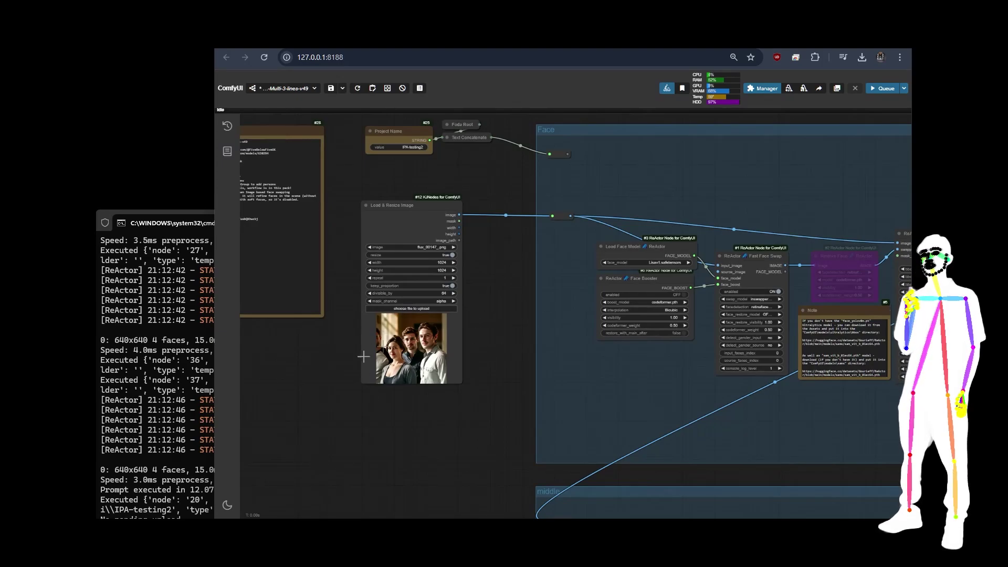
pyautogui.moveTo(463, 359); pyautogui.dragTo(420, 341)
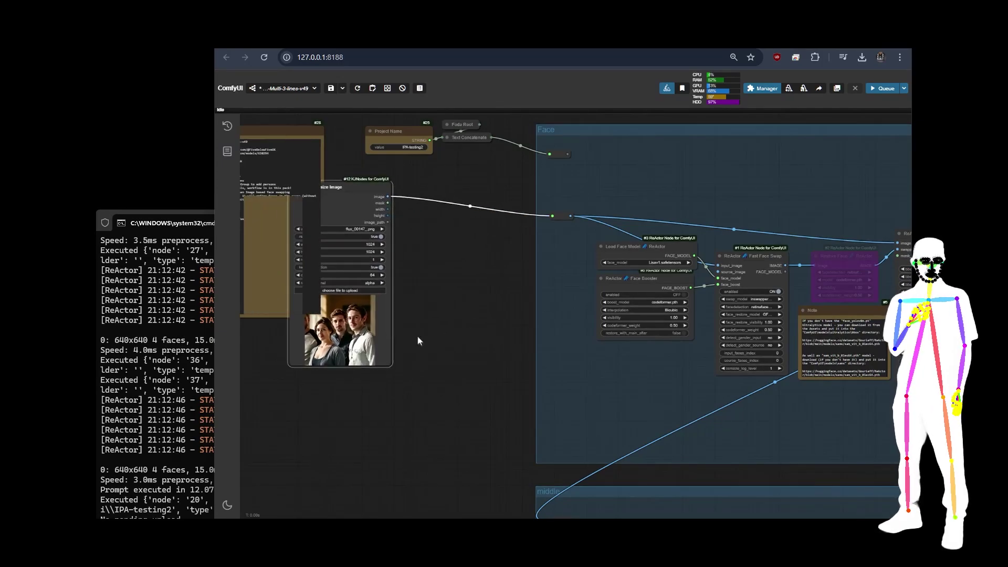
pyautogui.moveTo(322, 209); pyautogui.dragTo(390, 219)
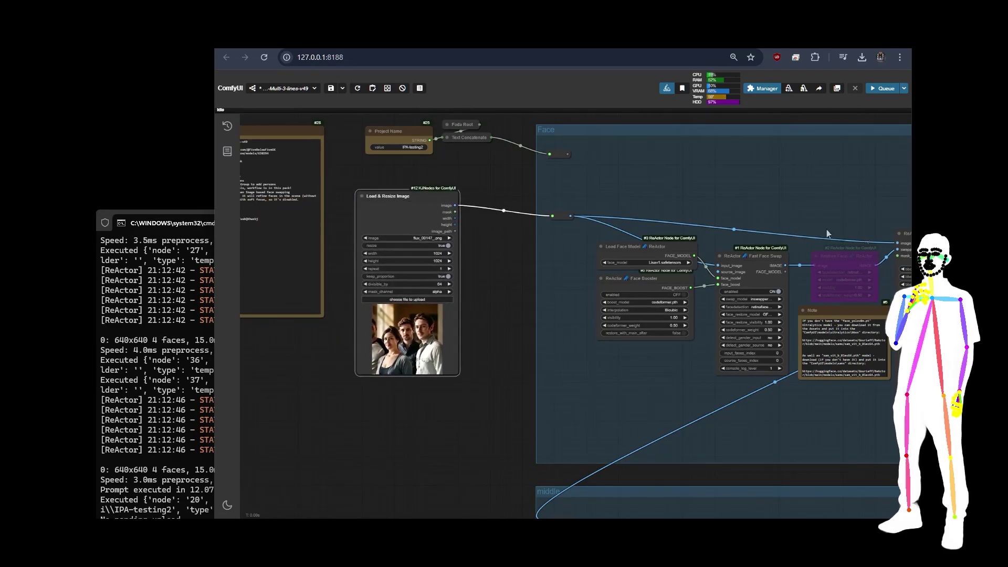
pyautogui.scroll(-5, 433, 457)
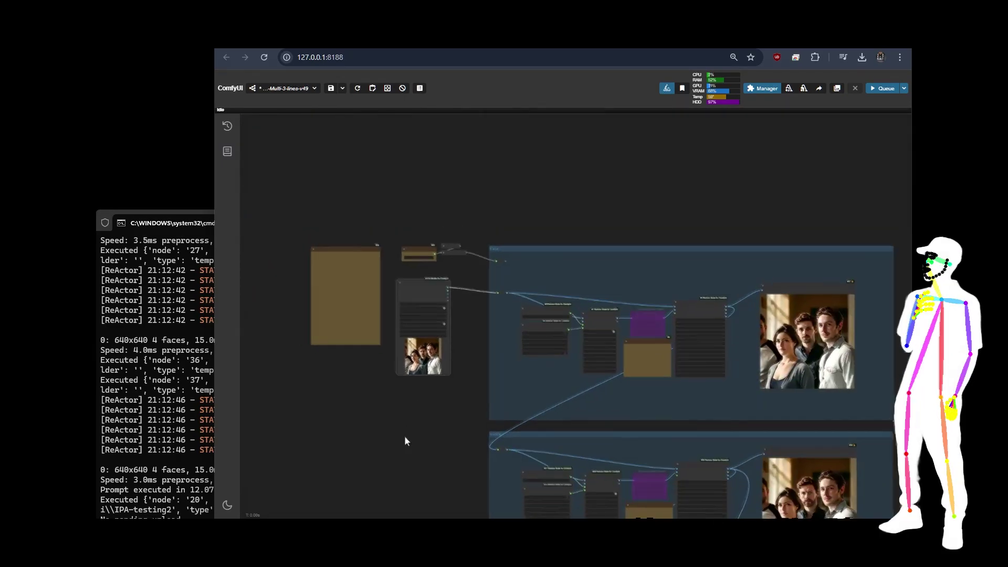
pyautogui.scroll(5, 709, 241)
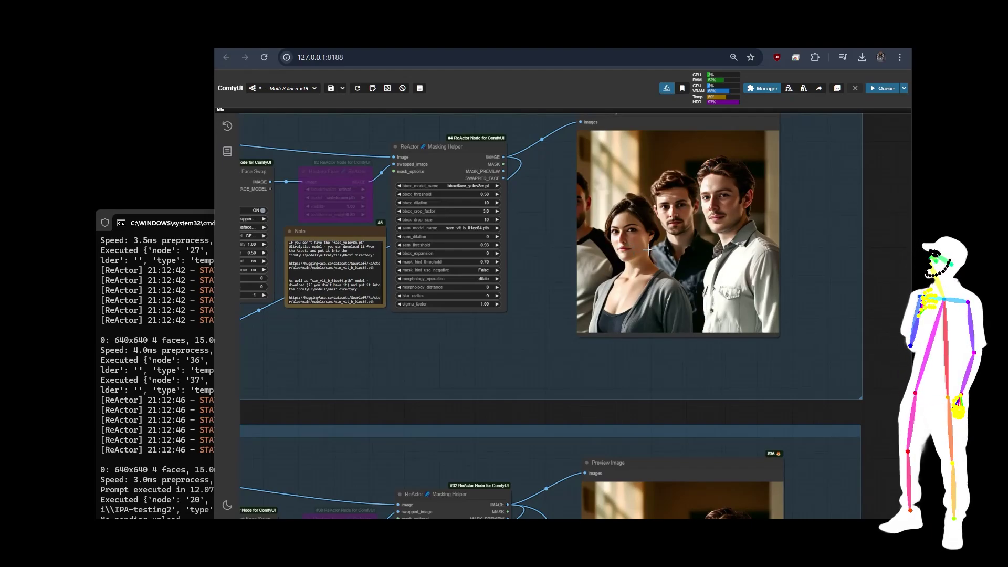
pyautogui.scroll(-11, 764, 302)
pyautogui.moveTo(818, 402); pyautogui.dragTo(787, 99)
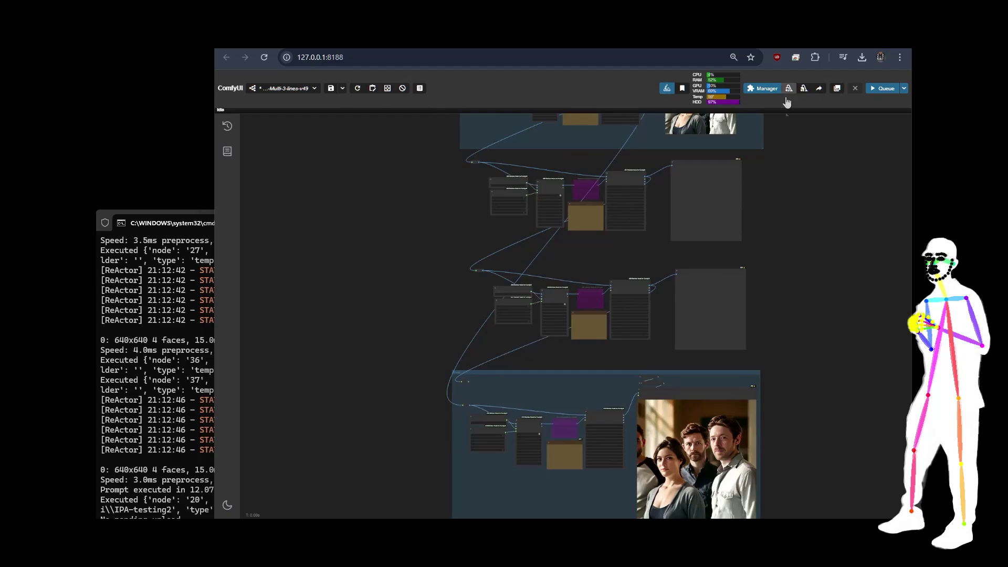
pyautogui.scroll(-5, 804, 252)
pyautogui.moveTo(804, 267); pyautogui.dragTo(712, 310)
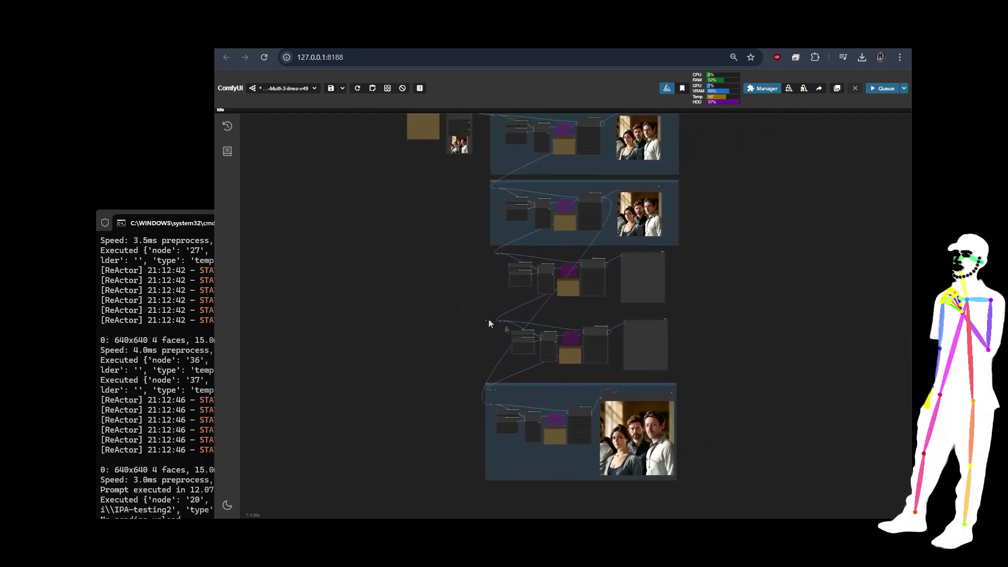
# Bypass the two bottom face-swap groups with Ctrl+B.
pyautogui.moveTo(730, 513); pyautogui.dragTo(732, 499)
pyautogui.hotkey('ctrl', 'b')
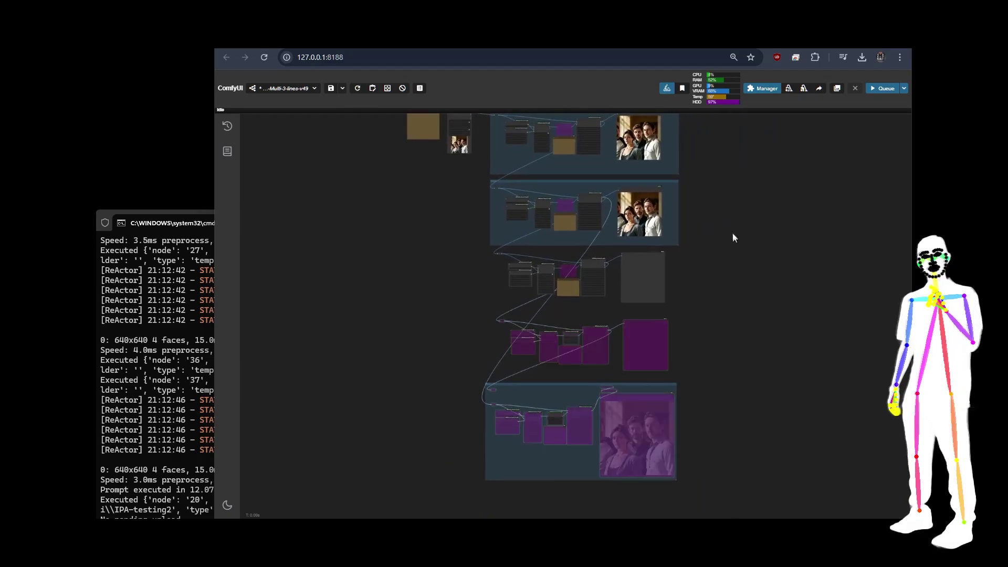
pyautogui.moveTo(732, 232); pyautogui.dragTo(726, 383)
pyautogui.scroll(8, 644, 300)
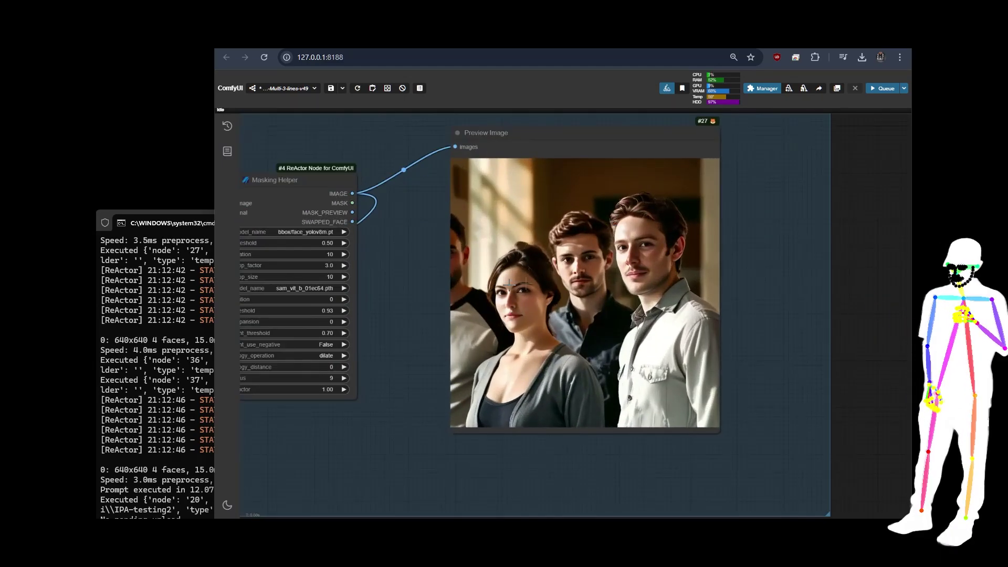
pyautogui.scroll(-4, 834, 319)
# Load the thorraV1.safetensors face model in the Face group and queue a run.
pyautogui.moveTo(415, 201); pyautogui.dragTo(609, 186)
pyautogui.scroll(5, 336, 224)
pyautogui.click(410, 243)
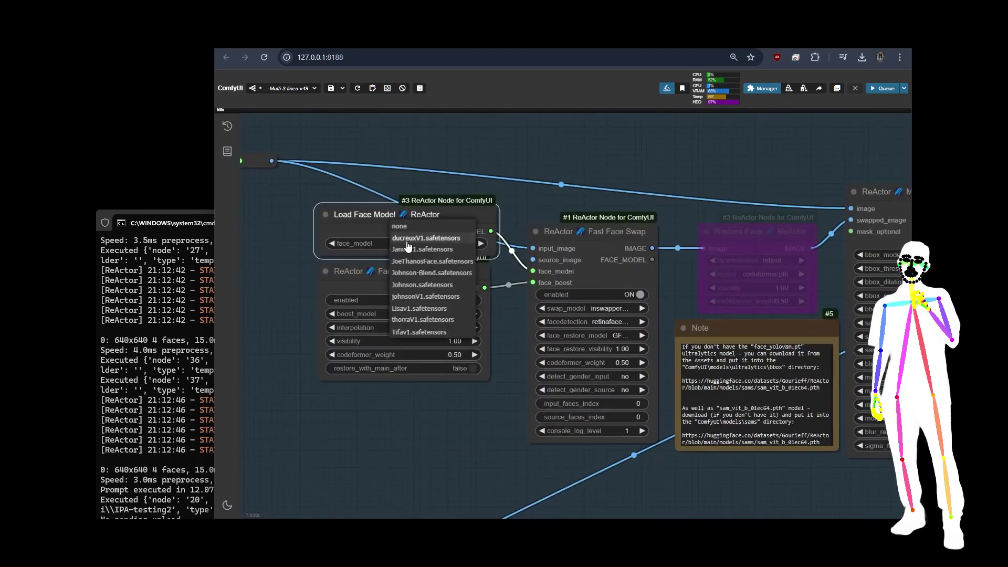
pyautogui.click(423, 320)
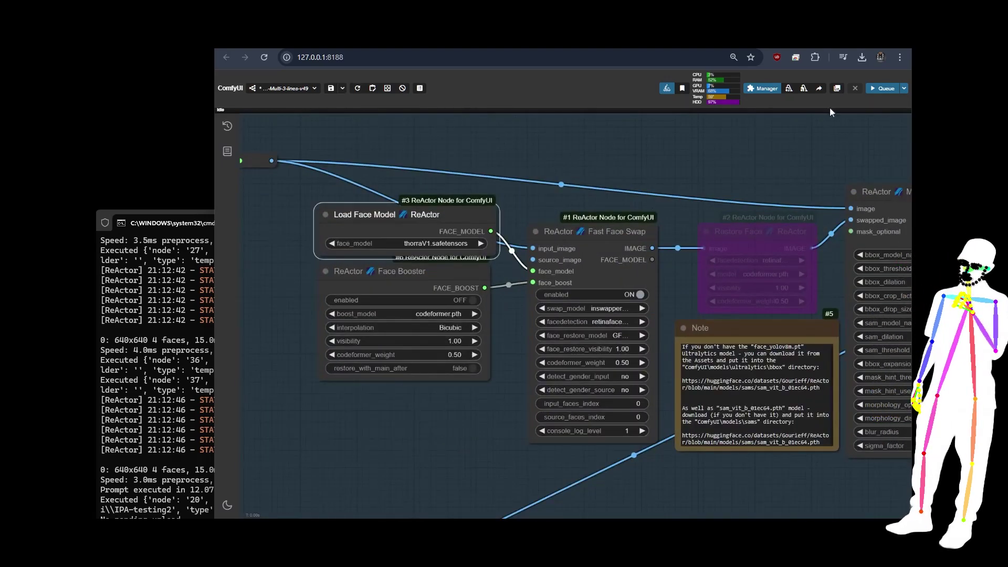
pyautogui.click(881, 90)
# Pan and zoom onto the Face group's Preview Image to inspect the thorraV1 swapped face.
pyautogui.moveTo(855, 139); pyautogui.dragTo(246, 138)
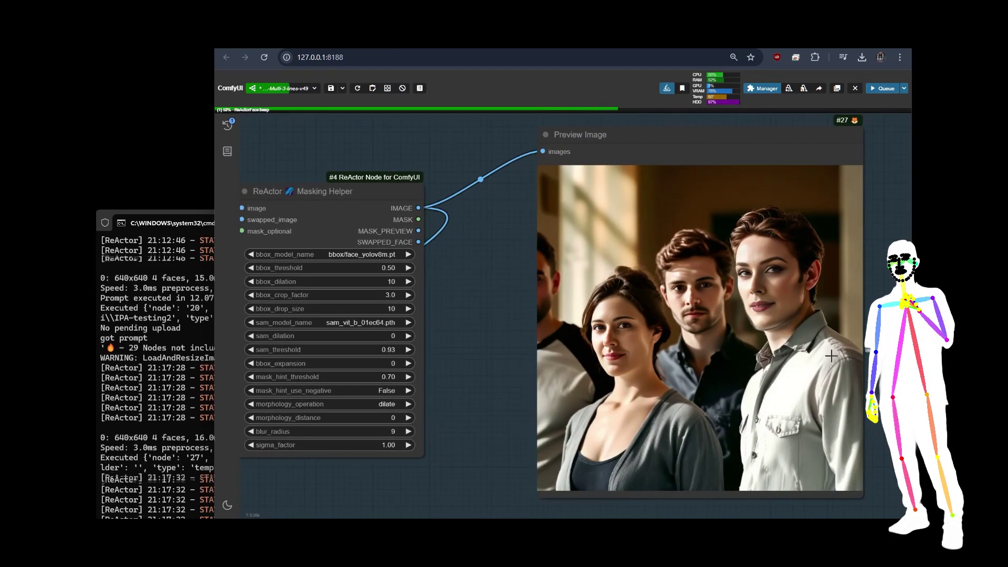
pyautogui.scroll(8, 780, 293)
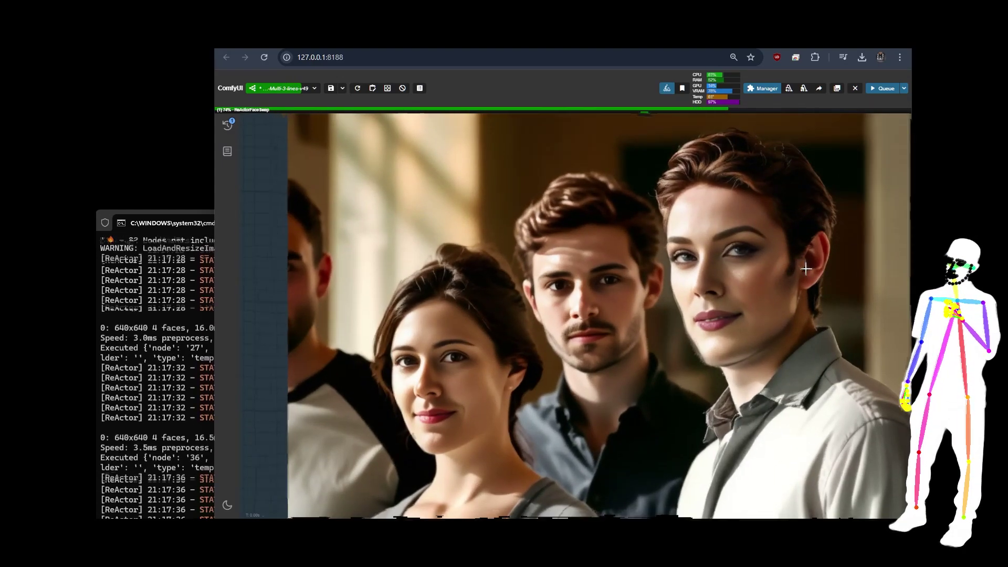
pyautogui.scroll(-8, 768, 277)
pyautogui.moveTo(314, 458); pyautogui.dragTo(463, 463)
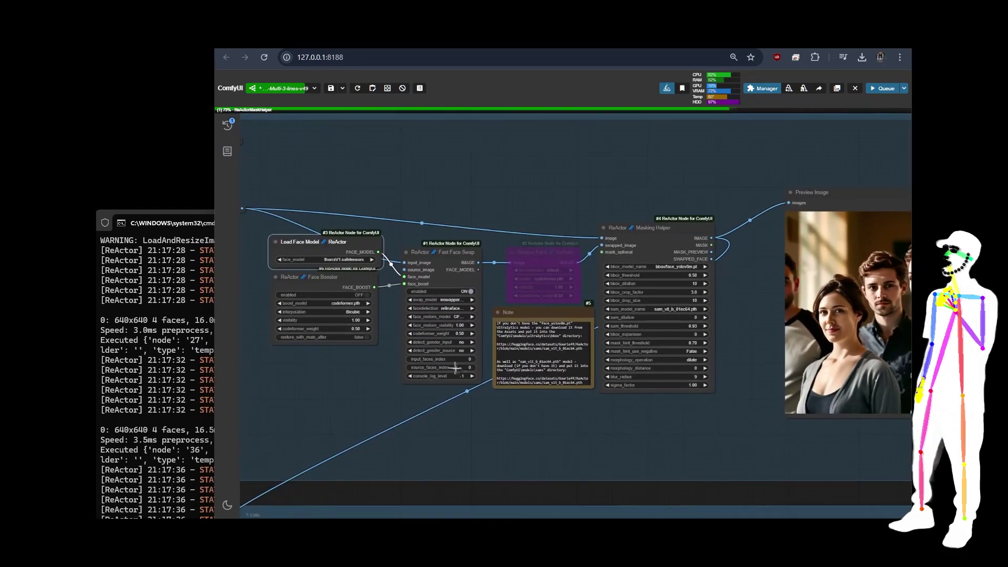
pyautogui.moveTo(639, 436); pyautogui.dragTo(528, 428)
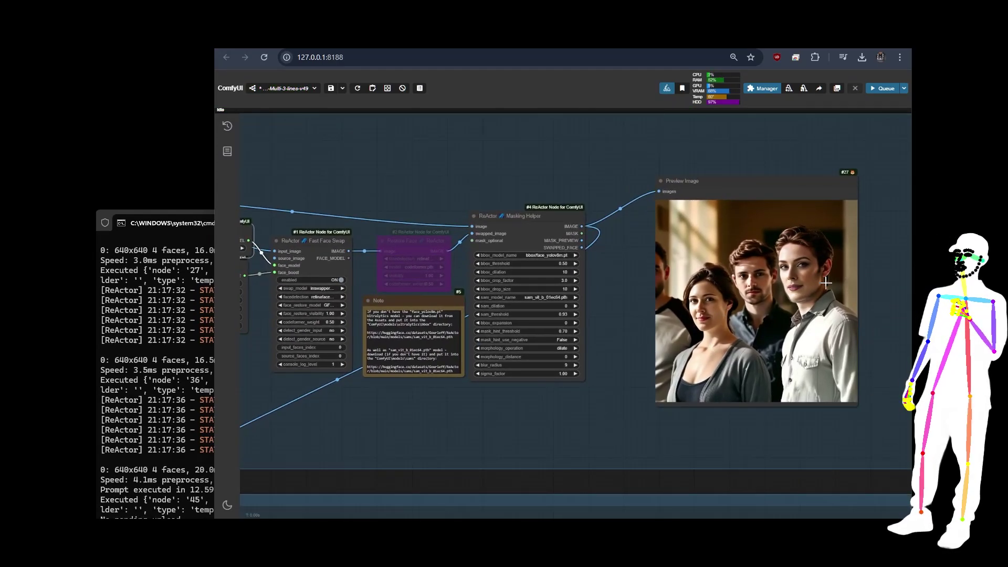
pyautogui.moveTo(371, 433); pyautogui.dragTo(439, 431)
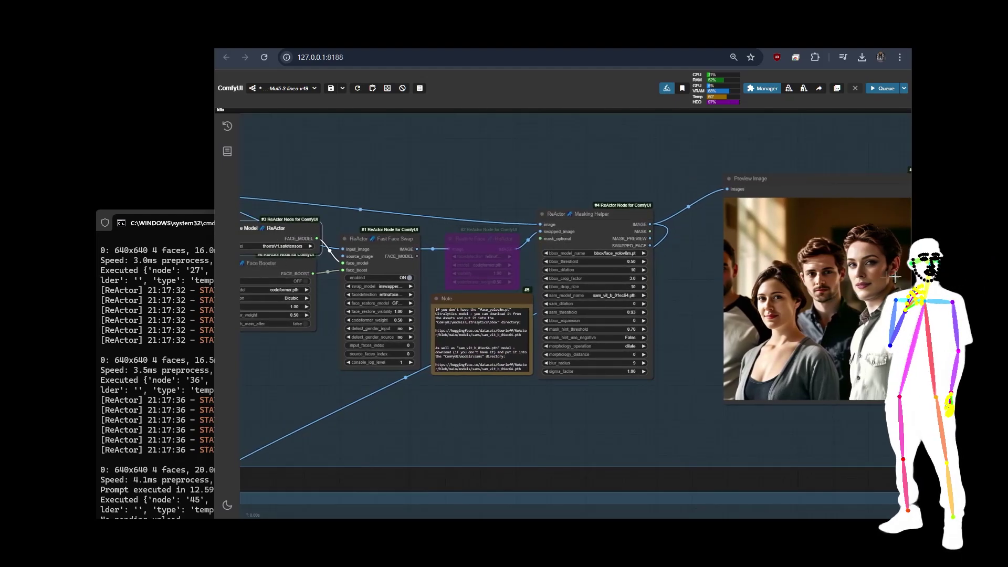
# Set the face model of the first two ReActor groups to johnsonV1.safetensors.
pyautogui.click(290, 247)
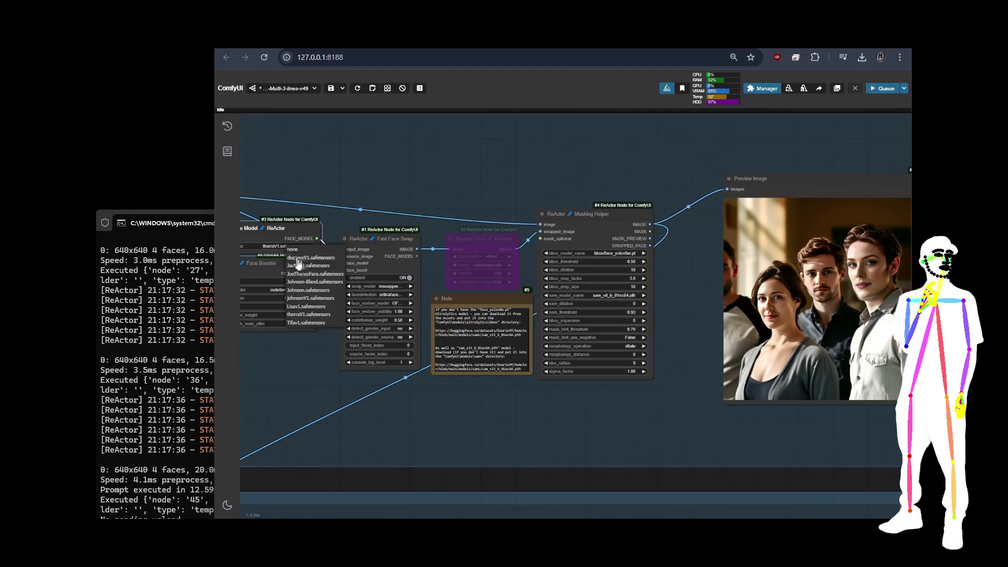
pyautogui.click(305, 299)
pyautogui.moveTo(404, 456); pyautogui.dragTo(410, 133)
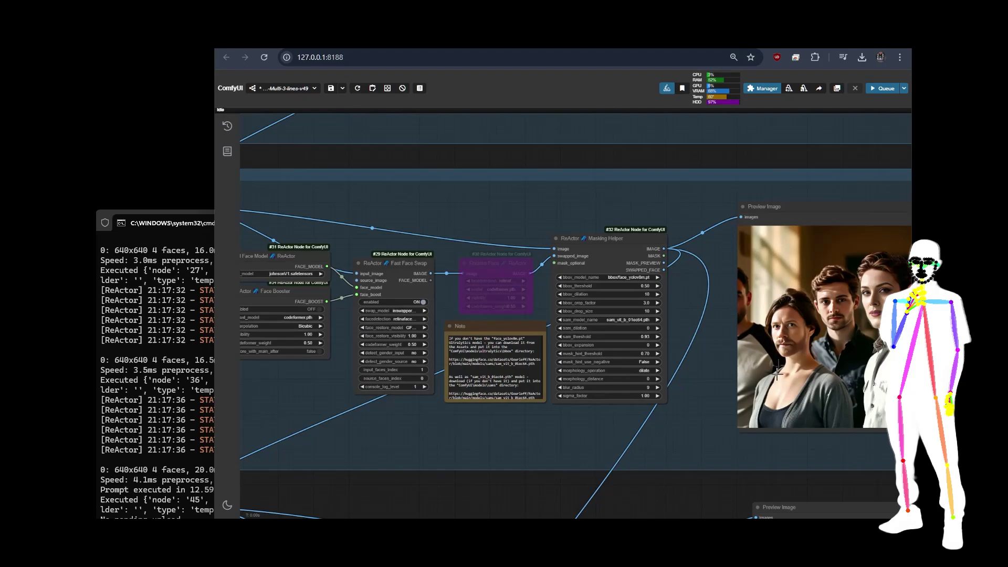
pyautogui.click(279, 274)
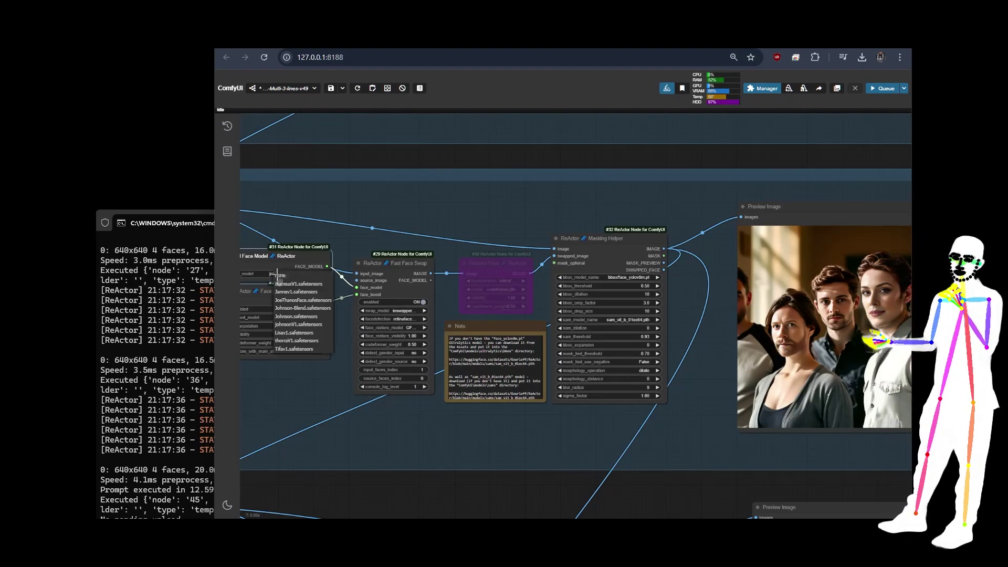
pyautogui.click(289, 325)
# Give the next group the ducrouxV1.safetensors face model and queue the workflow.
pyautogui.moveTo(496, 474); pyautogui.dragTo(462, 175)
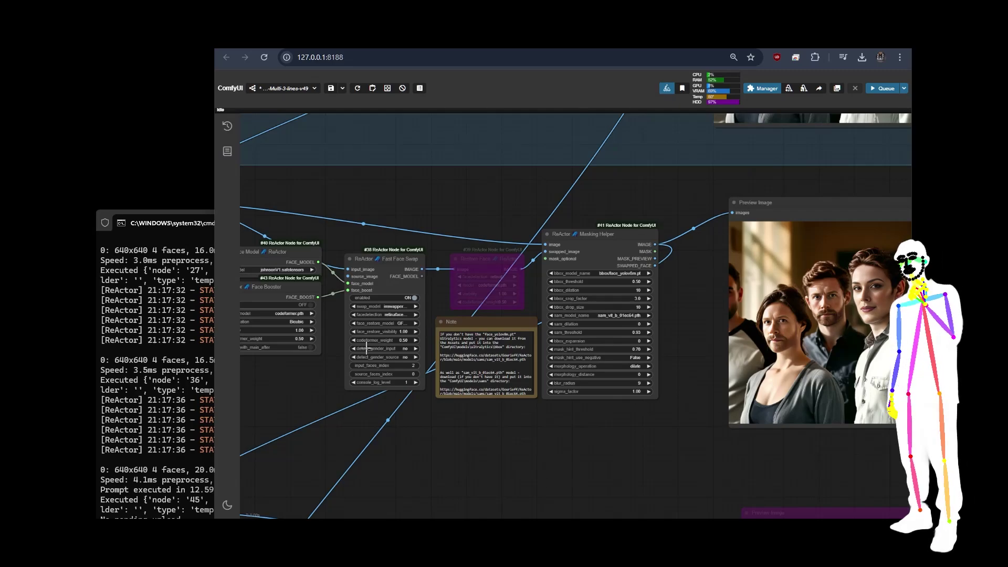
pyautogui.click(285, 270)
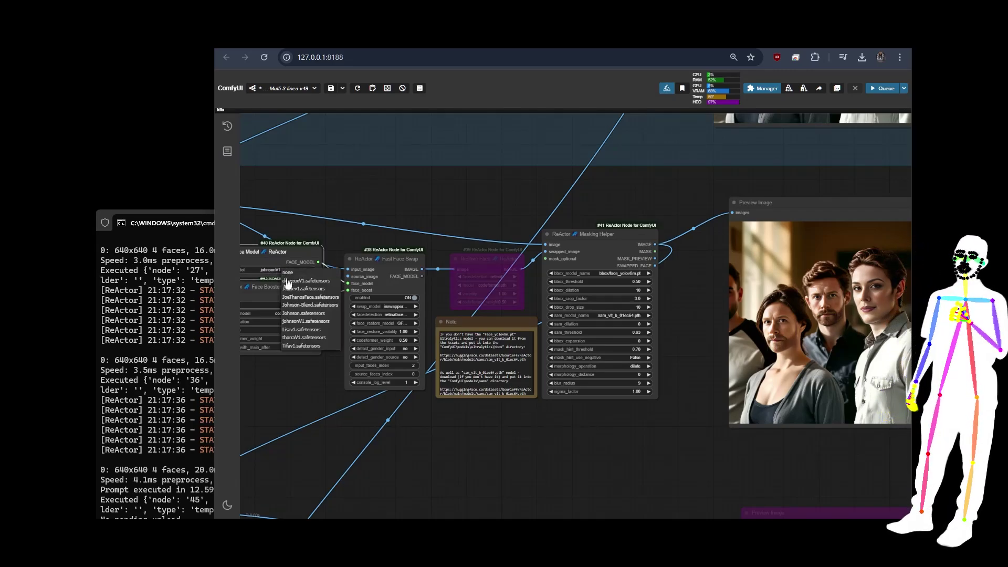
pyautogui.click(300, 282)
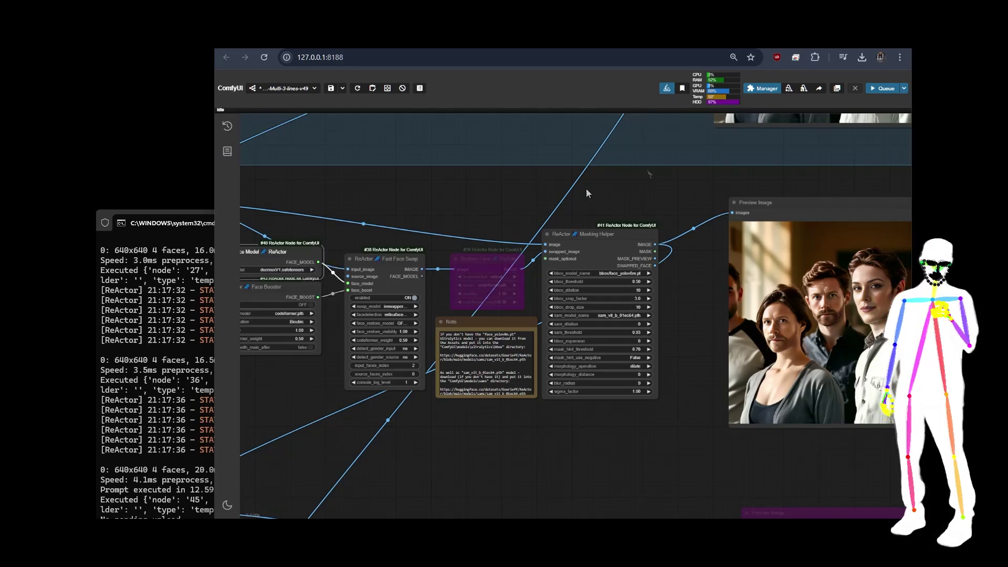
pyautogui.click(886, 90)
pyautogui.moveTo(695, 194); pyautogui.dragTo(592, 566)
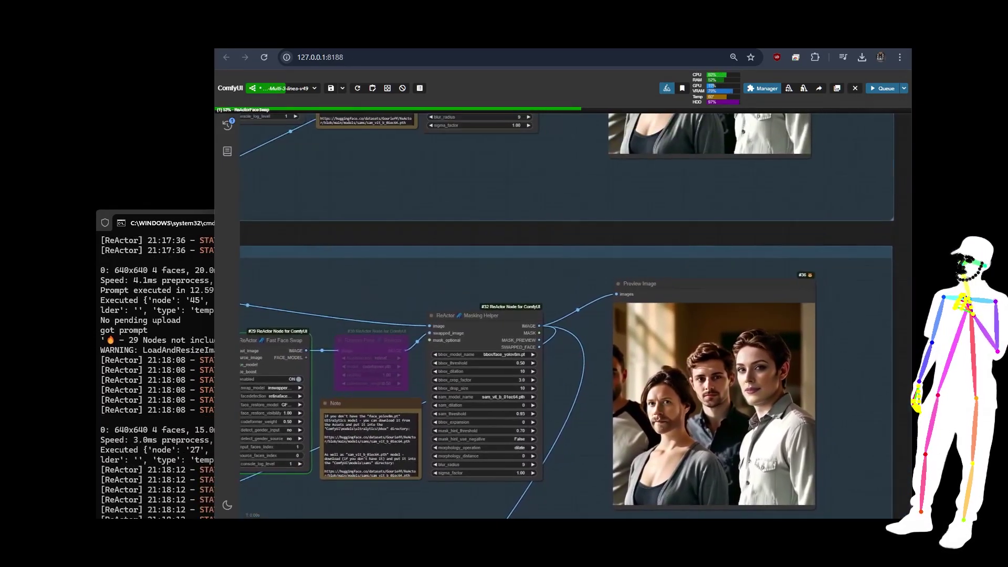
# Pan and zoom the canvas to inspect each group's Preview Image of the face-swapped group photo.
pyautogui.moveTo(588, 139); pyautogui.dragTo(570, 404)
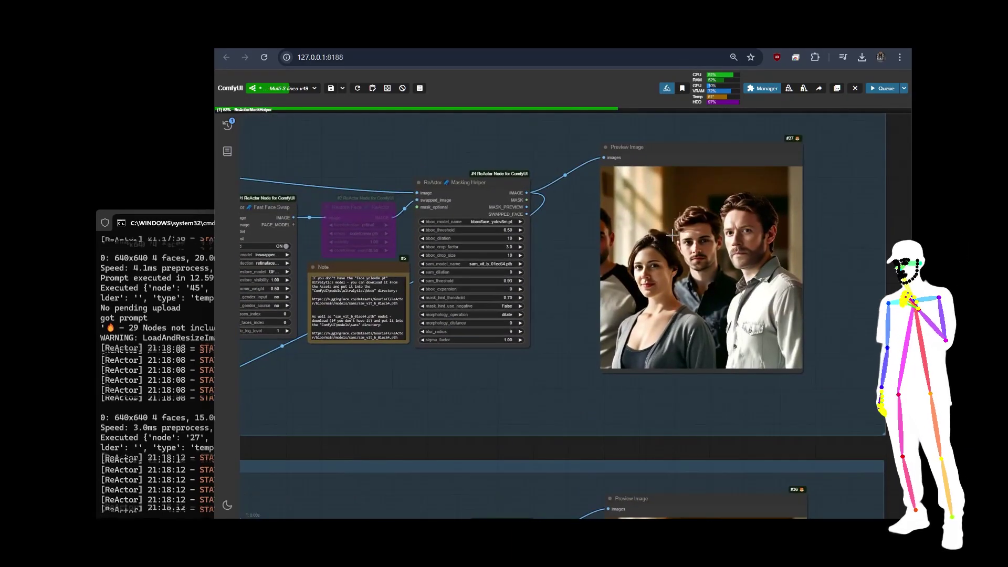
pyautogui.scroll(6, 699, 169)
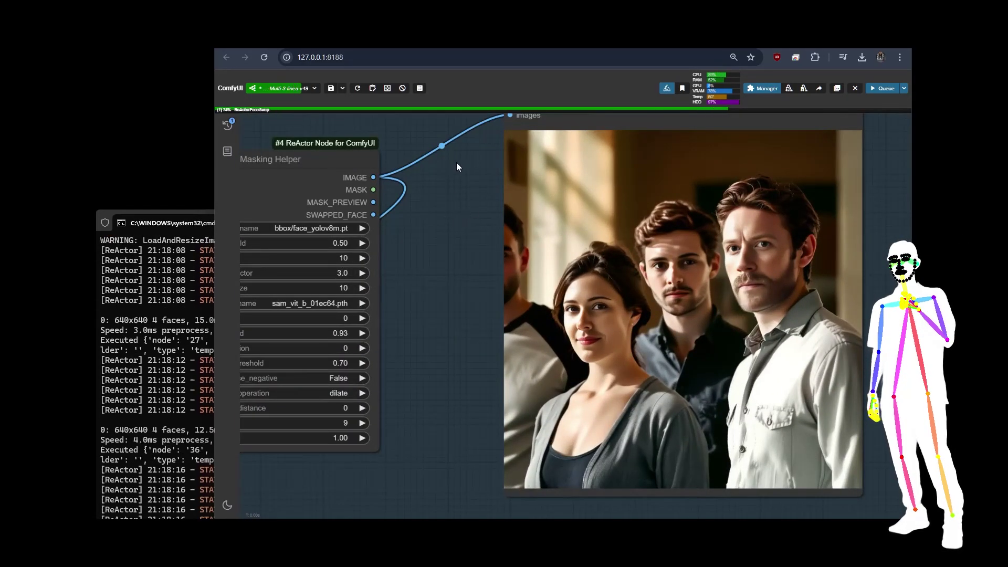
pyautogui.scroll(-6, 455, 166)
pyautogui.moveTo(448, 446); pyautogui.dragTo(541, 180)
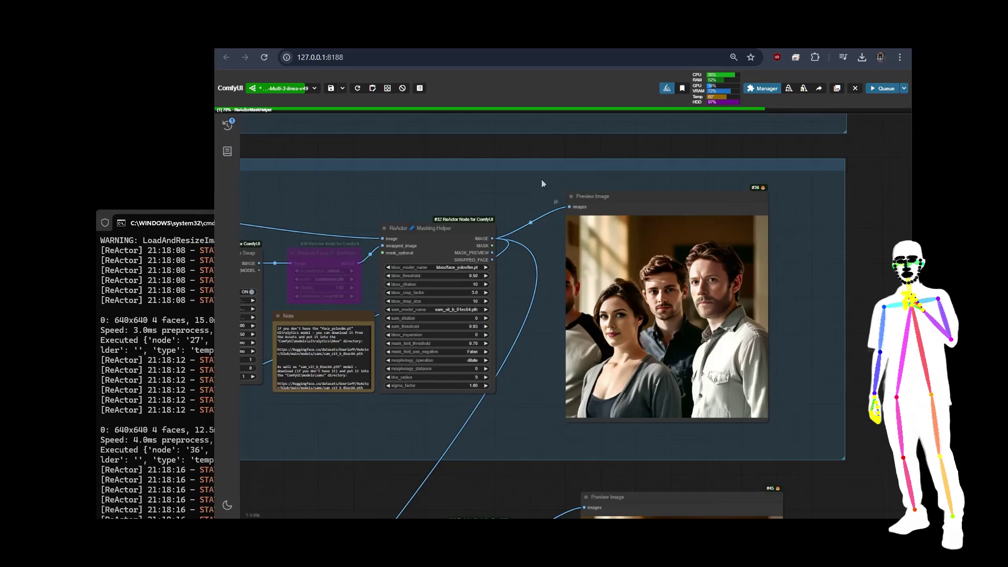
pyautogui.scroll(5, 549, 286)
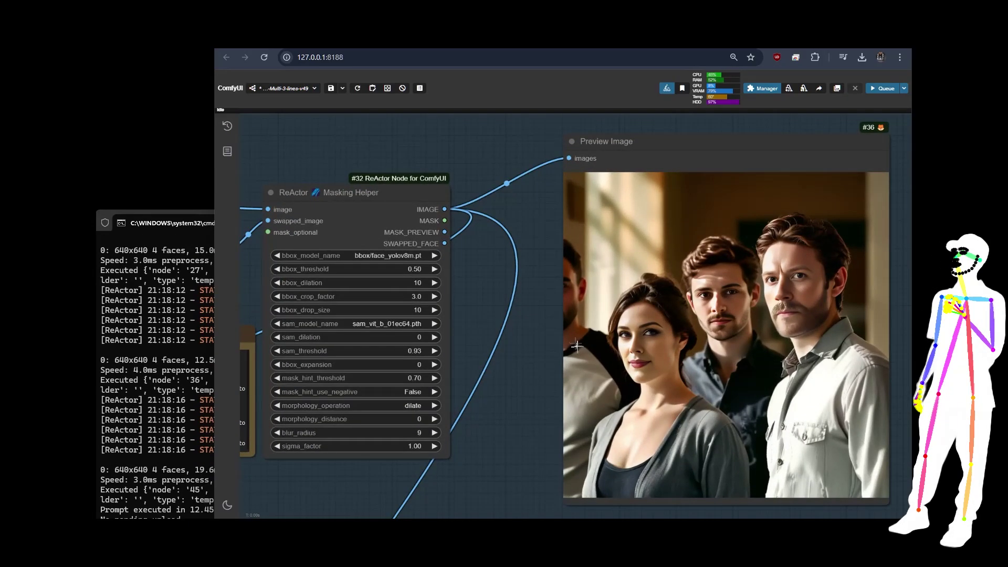
pyautogui.scroll(5, 661, 367)
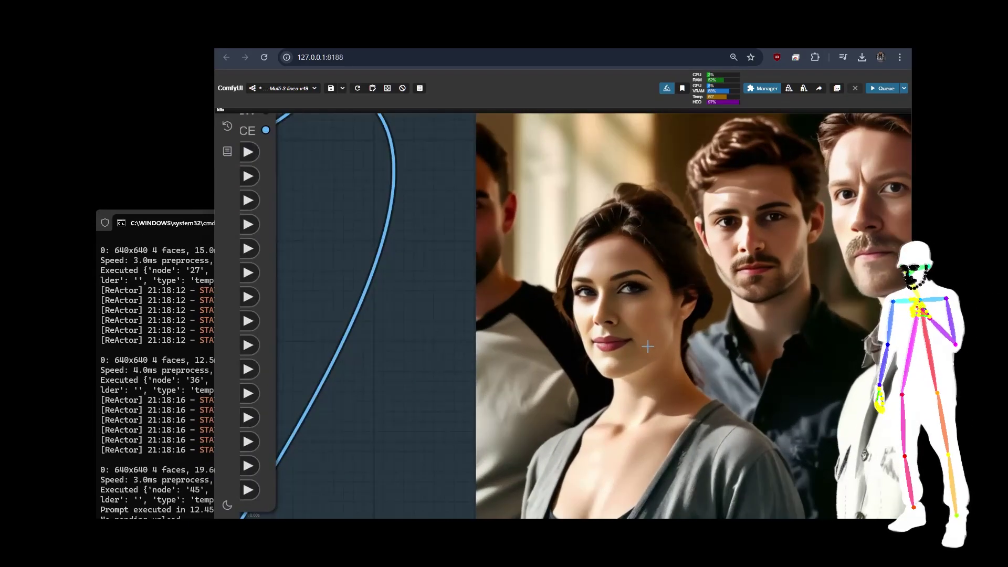
pyautogui.scroll(-6, 422, 216)
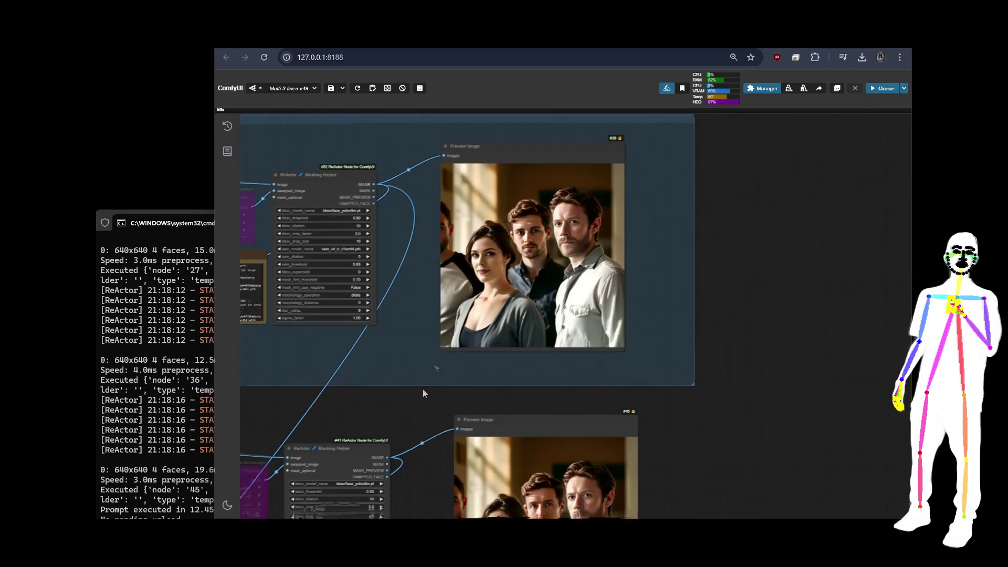
pyautogui.scroll(6, 578, 178)
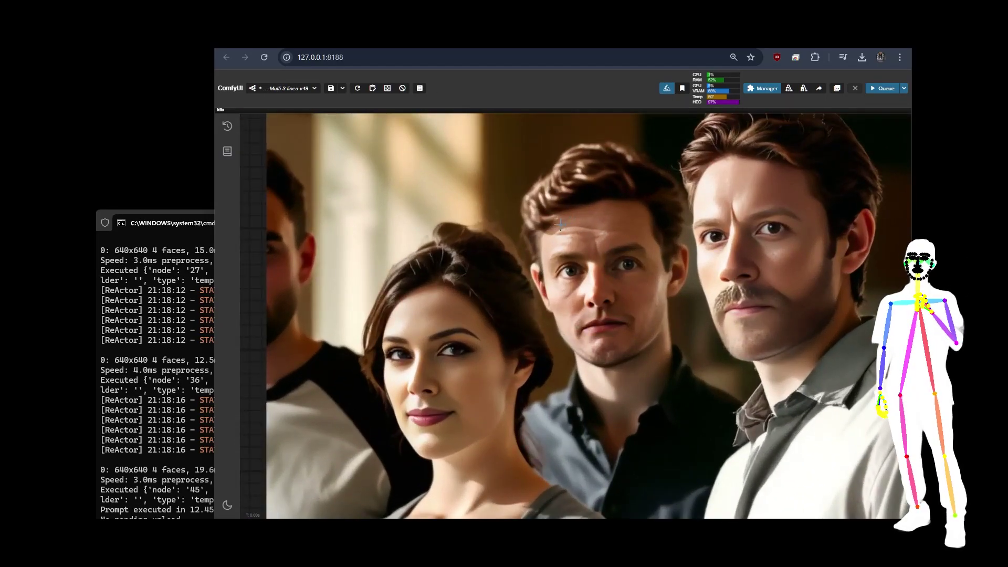
pyautogui.scroll(-8, 605, 279)
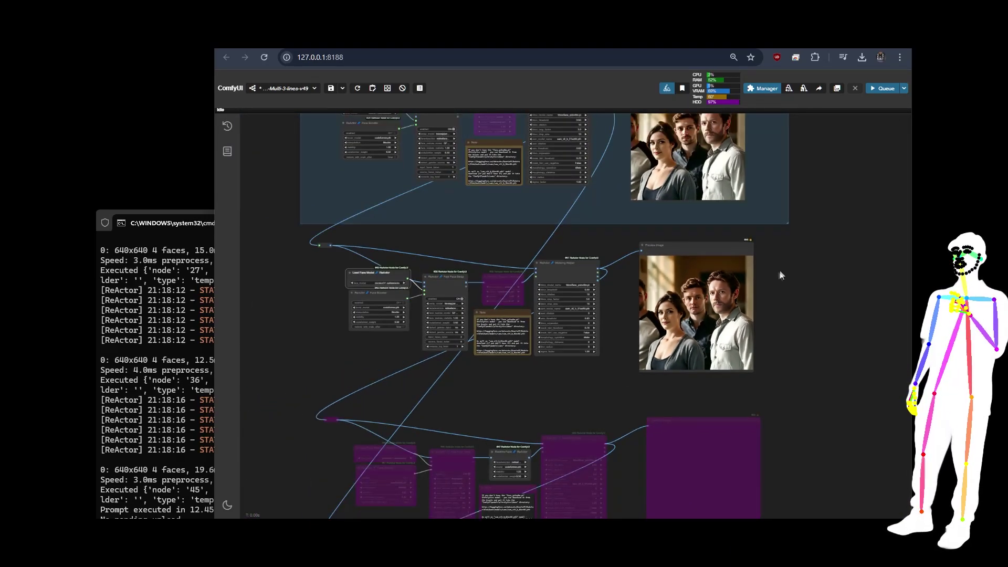
# Wire the small reroute next to the top ReActor group into the bottom group's input.
pyautogui.scroll(-5, 644, 394)
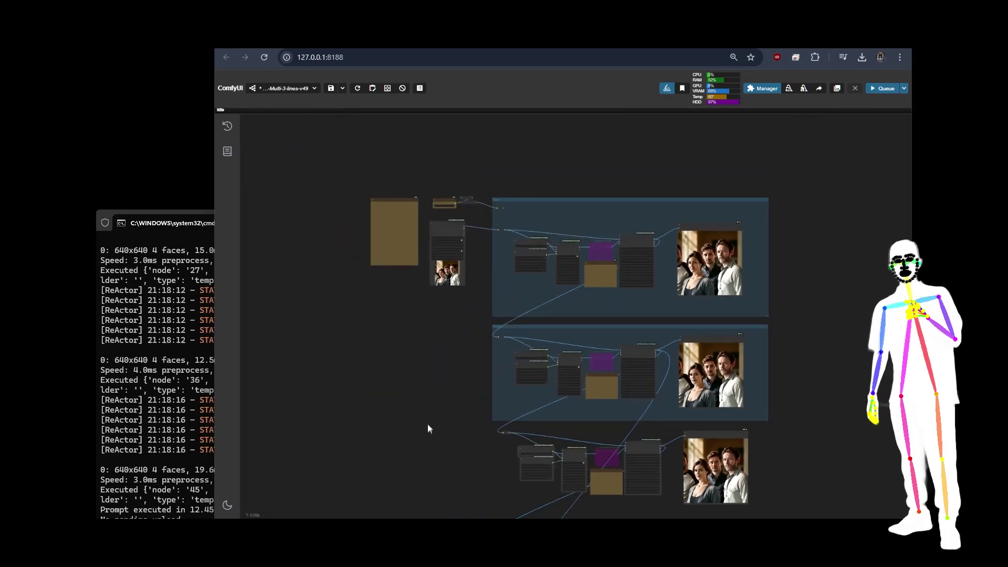
pyautogui.scroll(-3, 811, 247)
pyautogui.moveTo(835, 360); pyautogui.dragTo(833, 216)
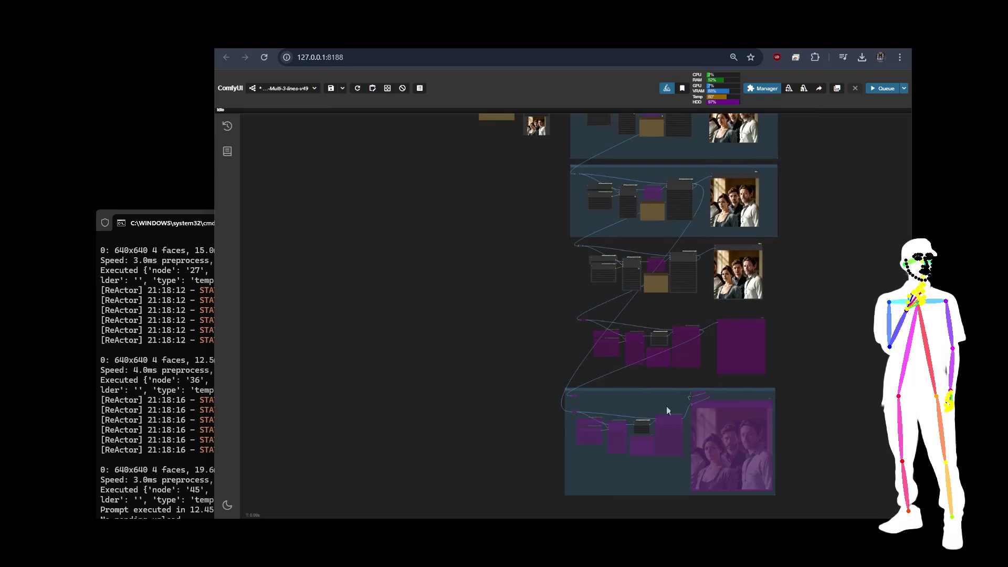
pyautogui.moveTo(780, 286); pyautogui.dragTo(803, 391)
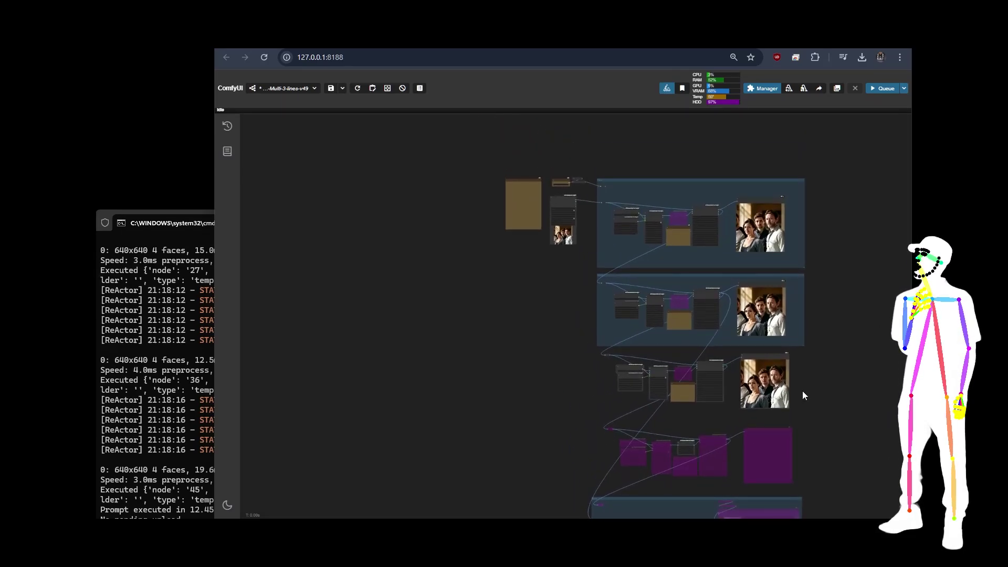
pyautogui.moveTo(802, 390); pyautogui.dragTo(793, 386)
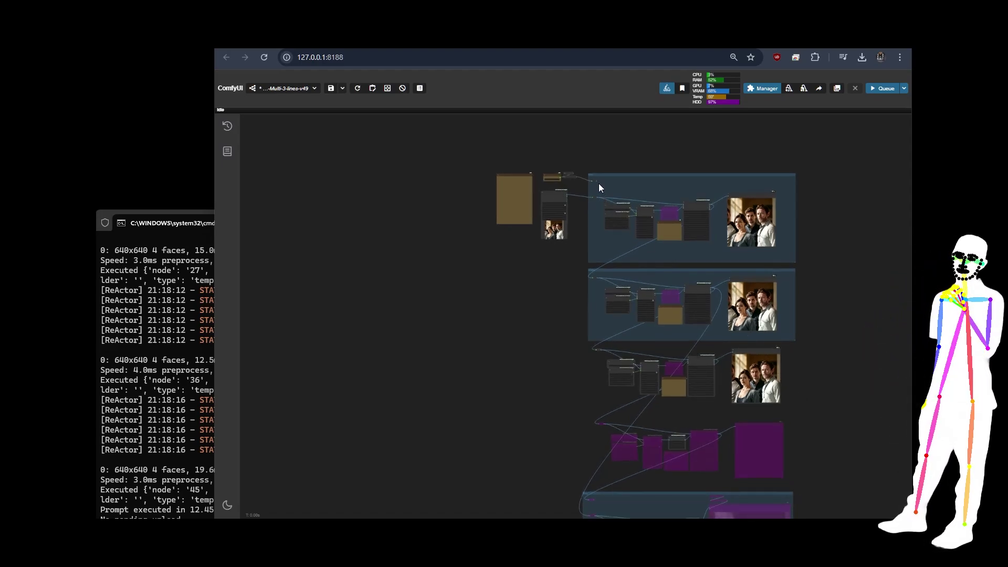
pyautogui.moveTo(597, 181); pyautogui.dragTo(590, 501)
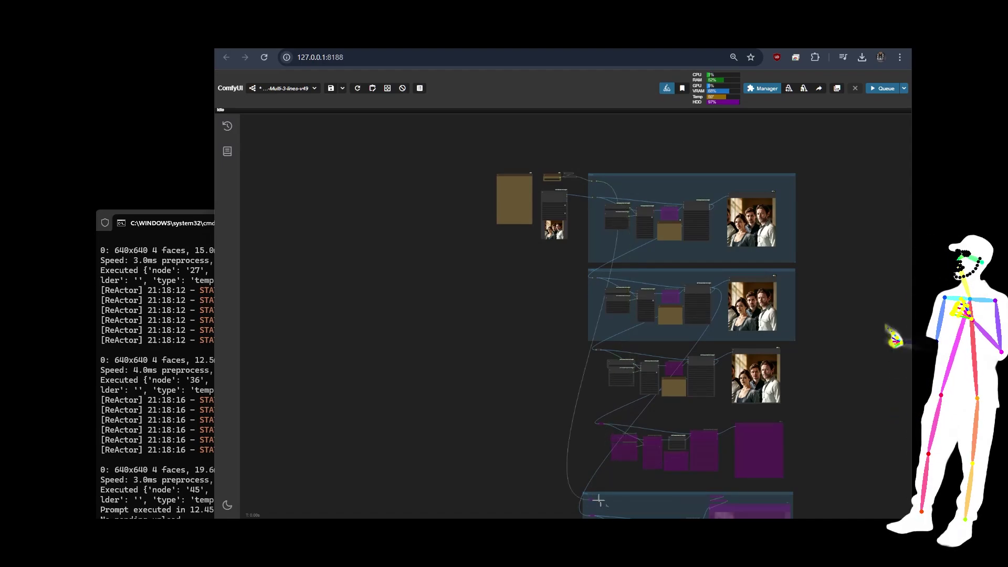
pyautogui.scroll(5, 725, 457)
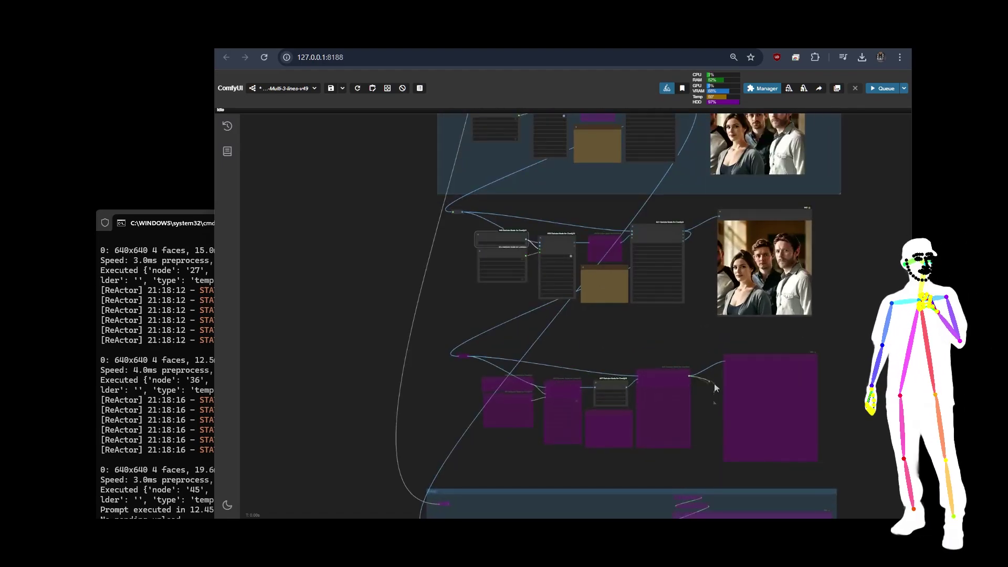
pyautogui.scroll(-5, 608, 455)
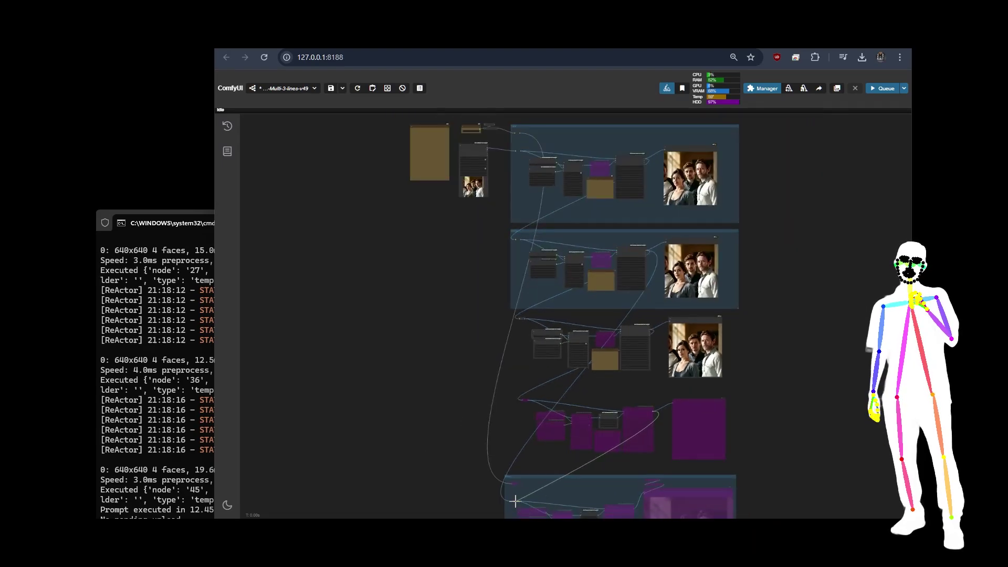
# Feed the upper ReActor node's IMAGE output into the bottom reroute, replacing its old link, and connect it onward.
pyautogui.scroll(5, 589, 499)
pyautogui.scroll(1, 580, 422)
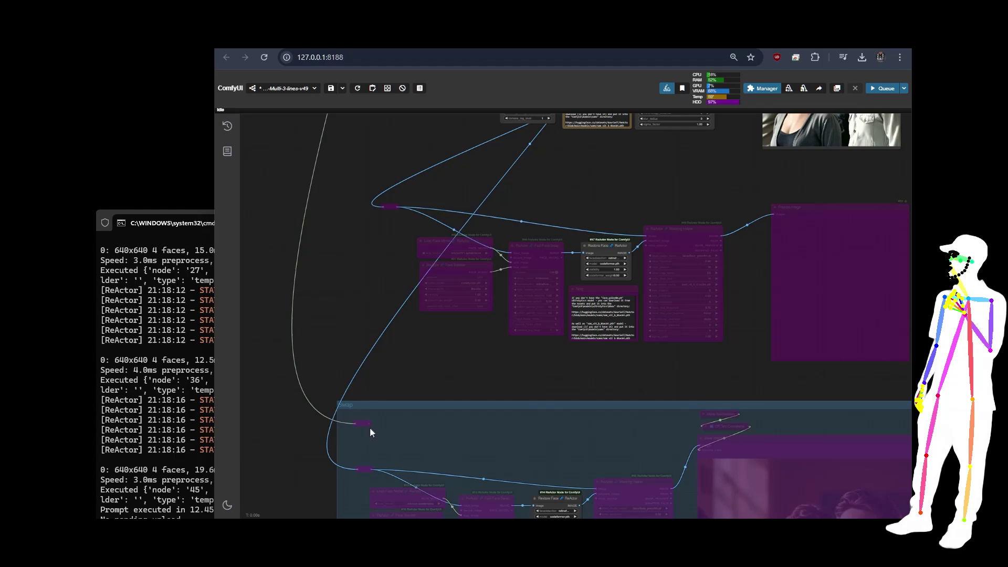
pyautogui.moveTo(369, 423); pyautogui.dragTo(705, 425)
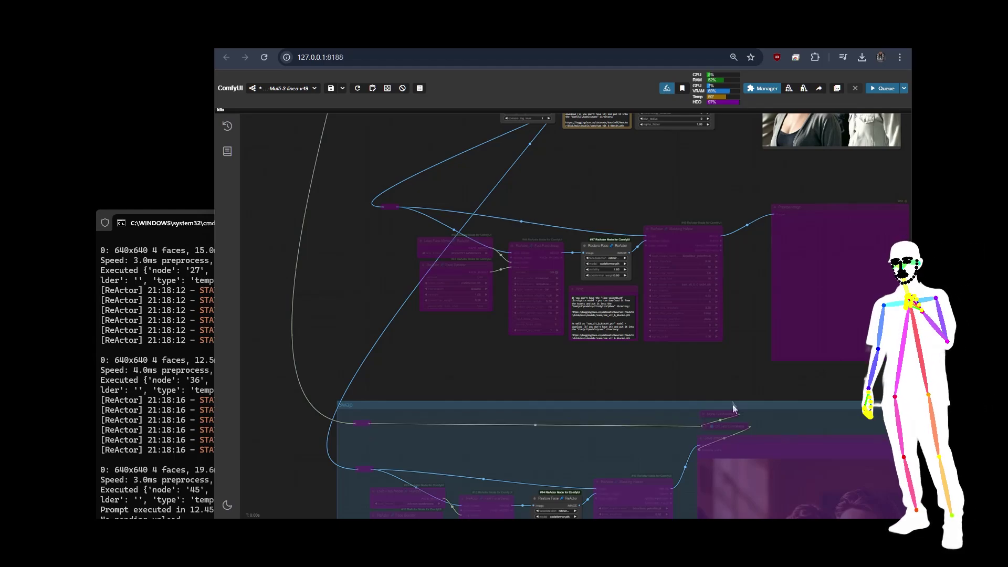
pyautogui.moveTo(721, 237); pyautogui.dragTo(359, 470)
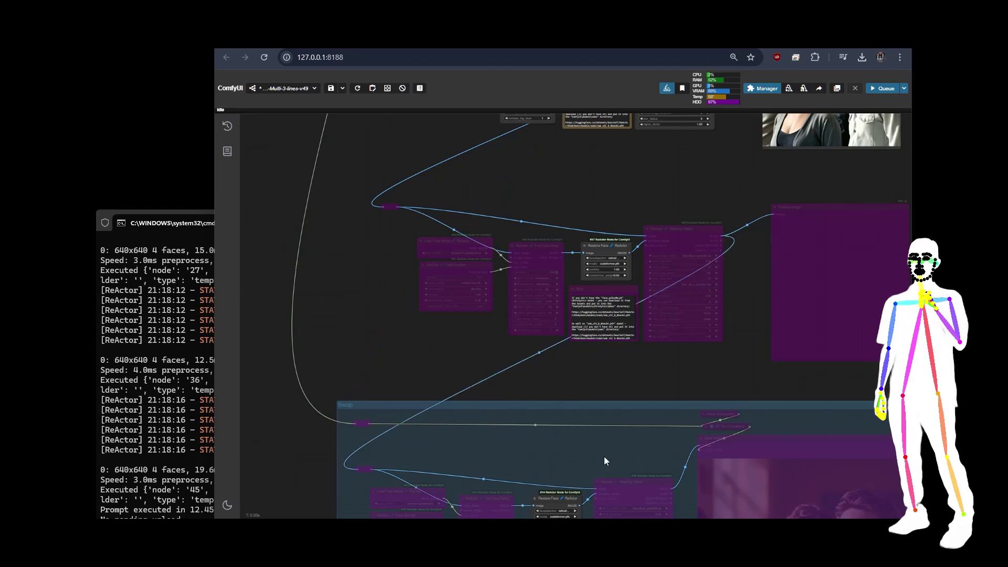
pyautogui.moveTo(604, 456); pyautogui.dragTo(563, 230)
pyautogui.scroll(1, 517, 263)
pyautogui.moveTo(312, 214); pyautogui.dragTo(314, 215)
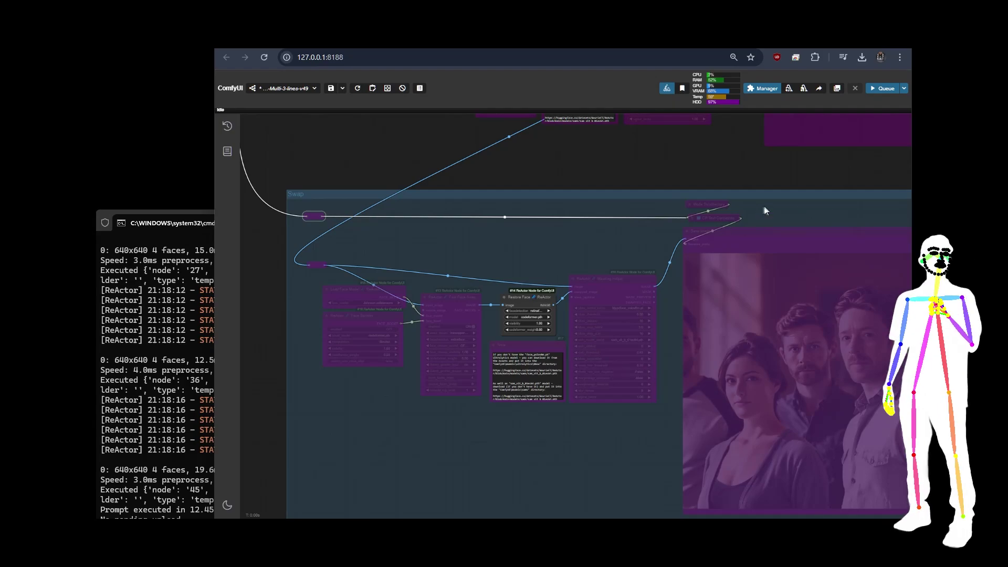
pyautogui.scroll(6, 772, 207)
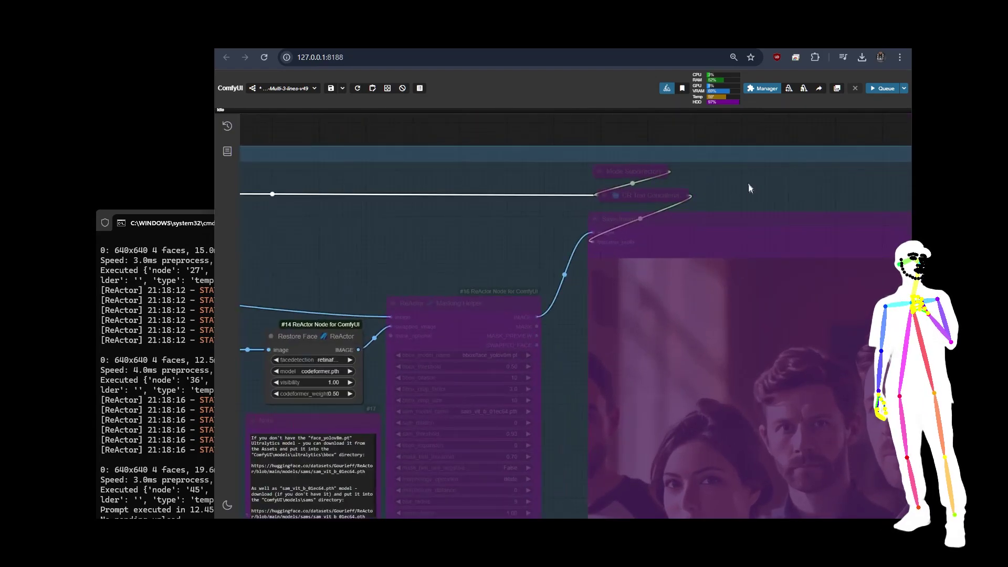
pyautogui.scroll(-6, 759, 210)
pyautogui.moveTo(625, 245); pyautogui.dragTo(469, 244)
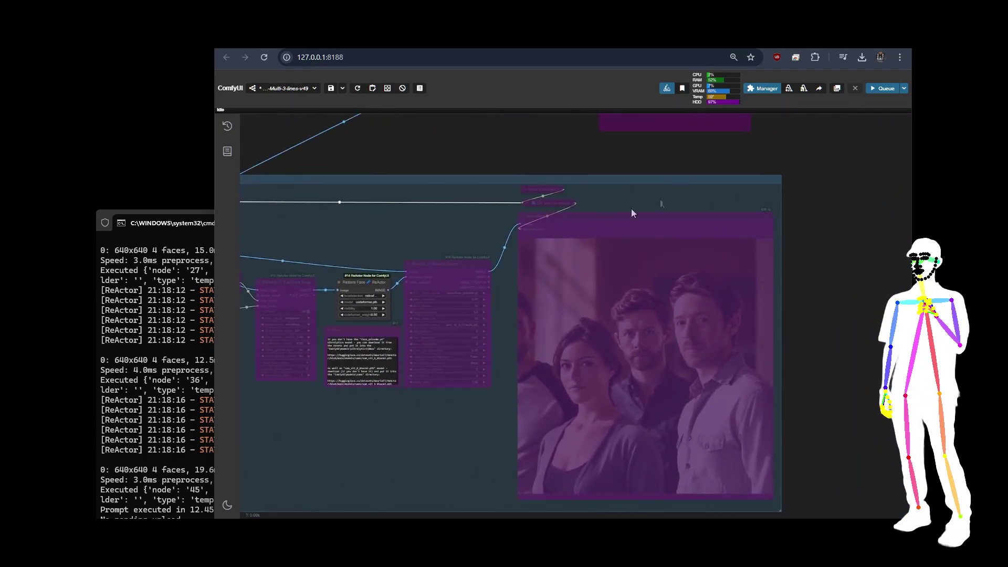
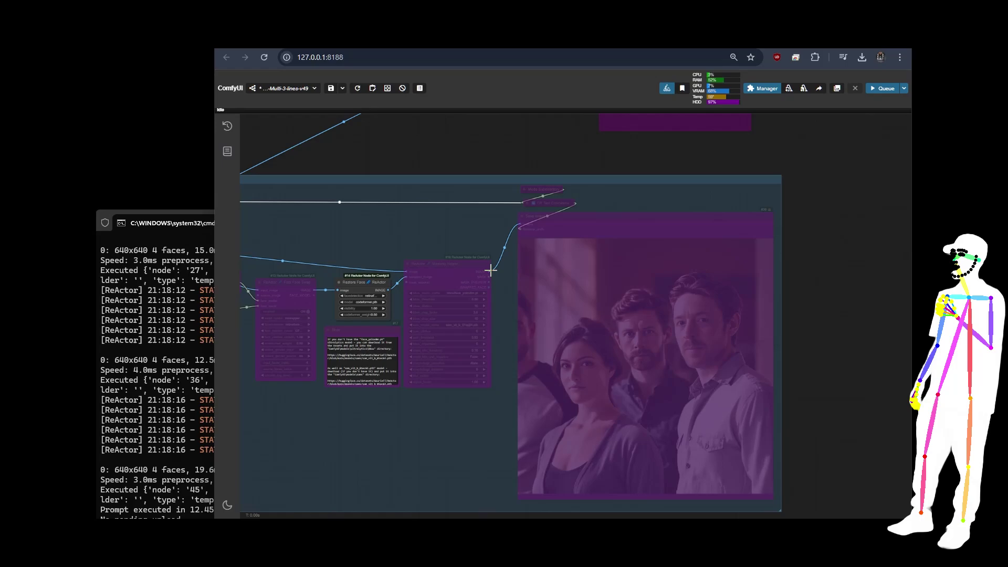
# Add a save node fed by the swapped image output, move it onto the result, then delete it.
pyautogui.moveTo(471, 452); pyautogui.dragTo(466, 455)
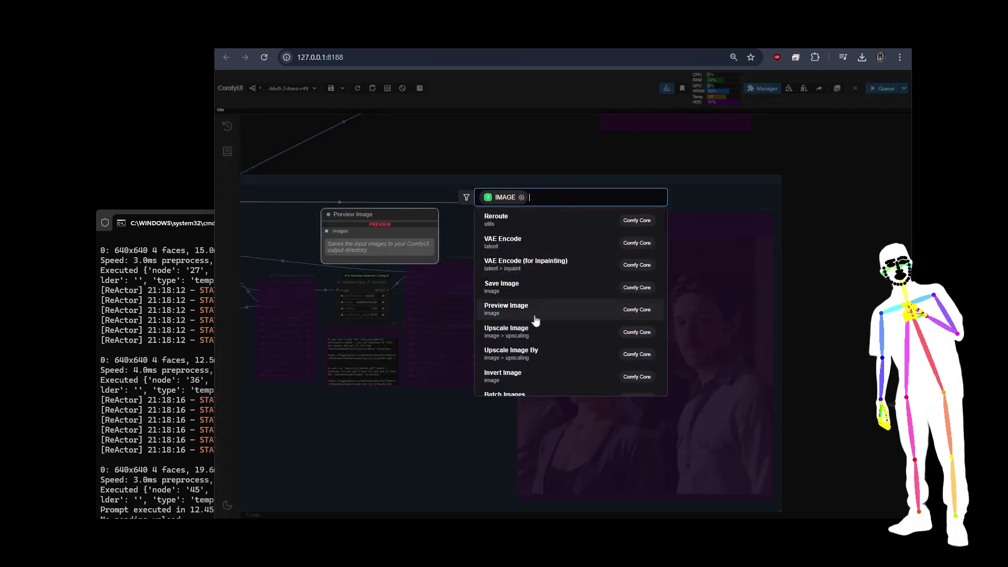
pyautogui.click(517, 288)
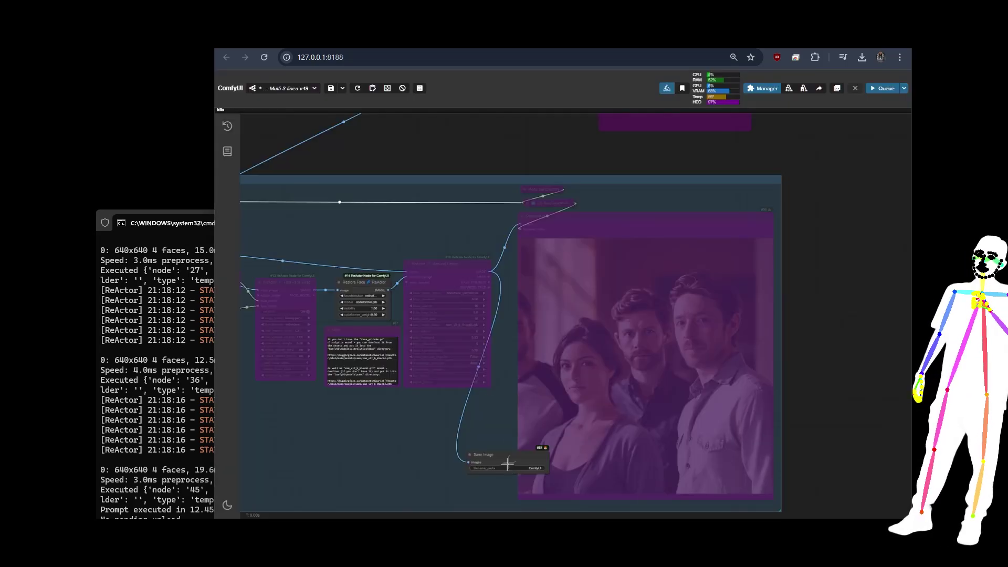
pyautogui.moveTo(507, 463); pyautogui.dragTo(597, 317)
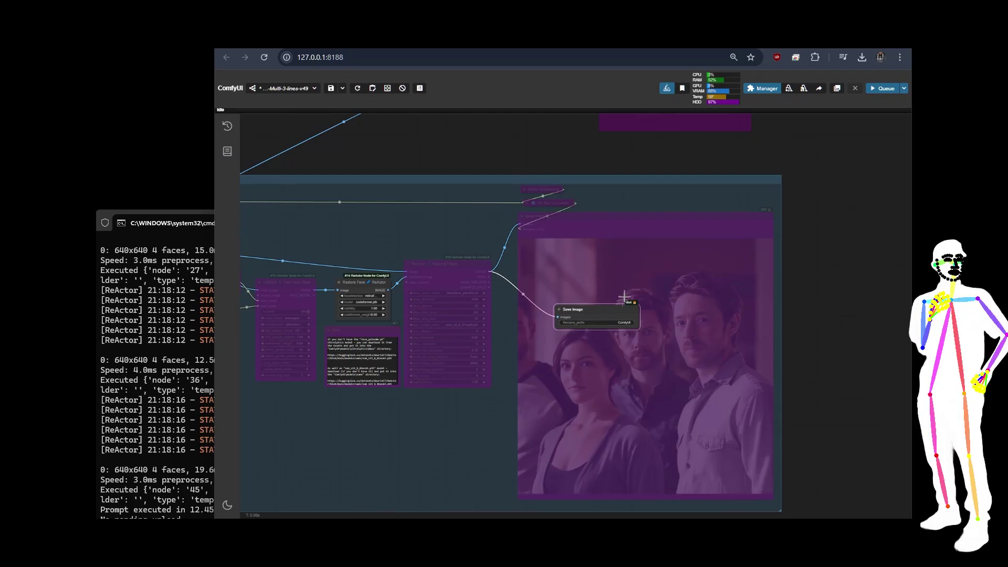
pyautogui.press('Delete')
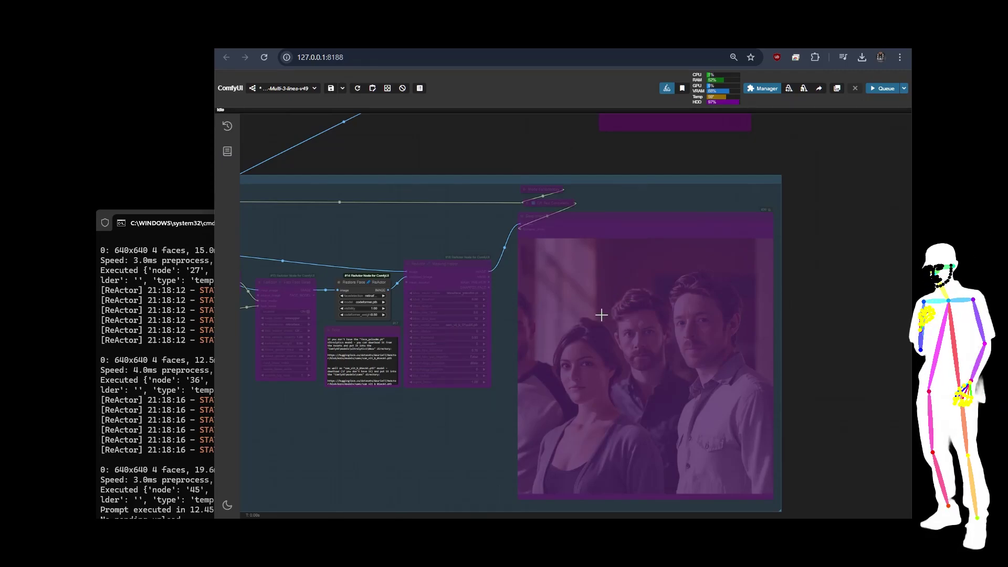
# Scroll and pan the canvas to center the stacked upper groups.
pyautogui.scroll(-3, 432, 451)
pyautogui.scroll(-3, 380, 336)
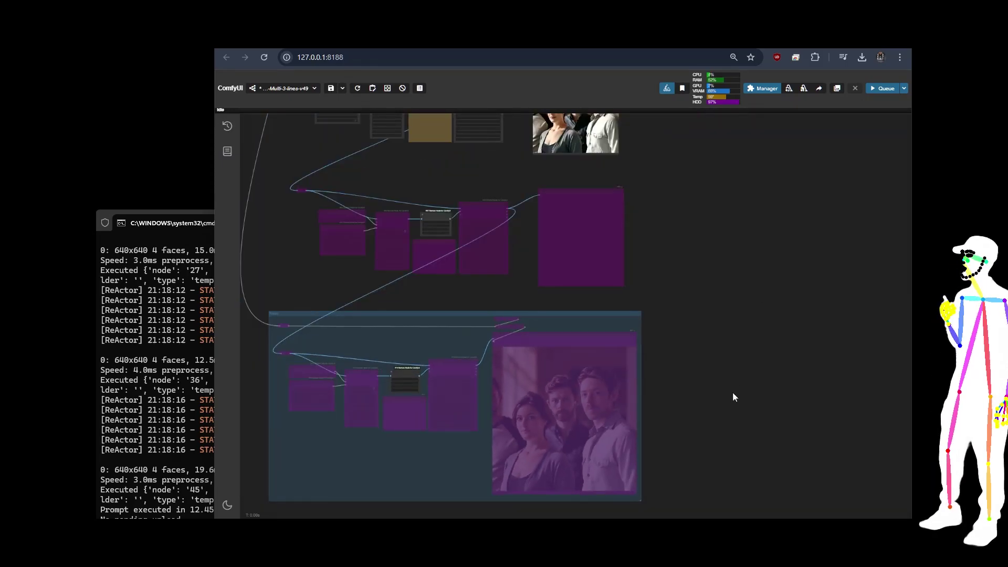
pyautogui.scroll(-6, 734, 392)
pyautogui.moveTo(778, 220); pyautogui.dragTo(823, 312)
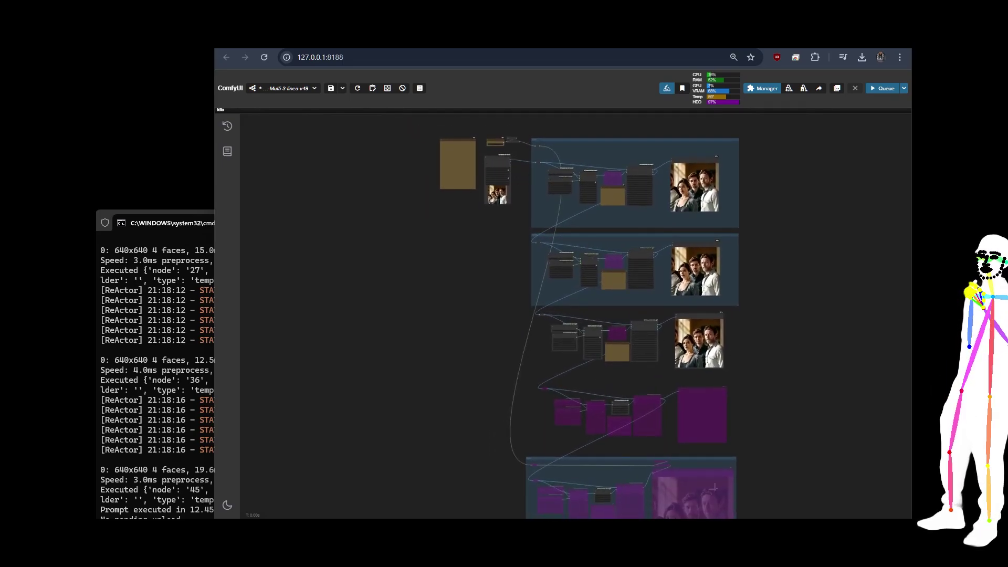
pyautogui.moveTo(798, 340); pyautogui.dragTo(598, 312)
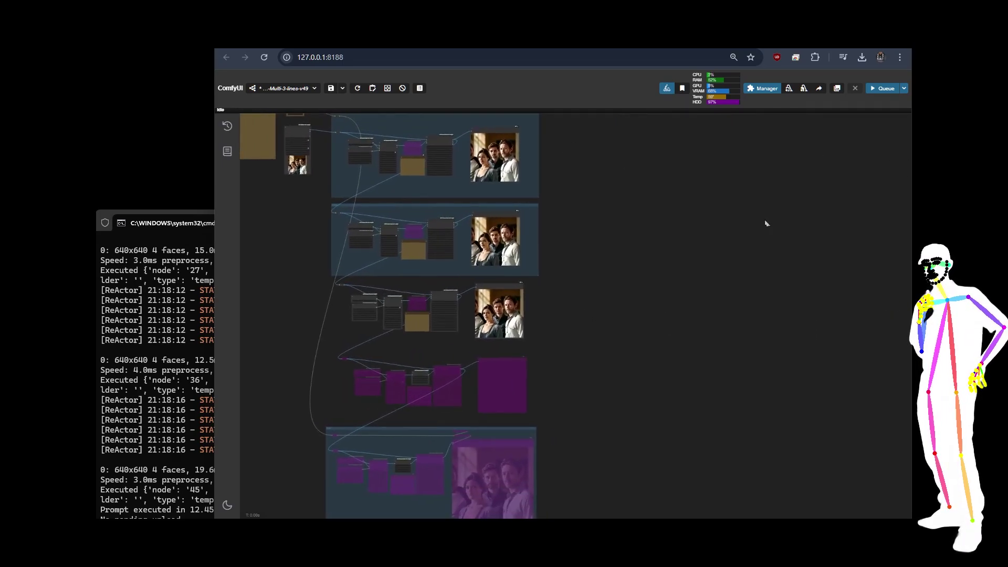
pyautogui.moveTo(692, 309); pyautogui.dragTo(752, 338)
pyautogui.moveTo(651, 288); pyautogui.dragTo(776, 301)
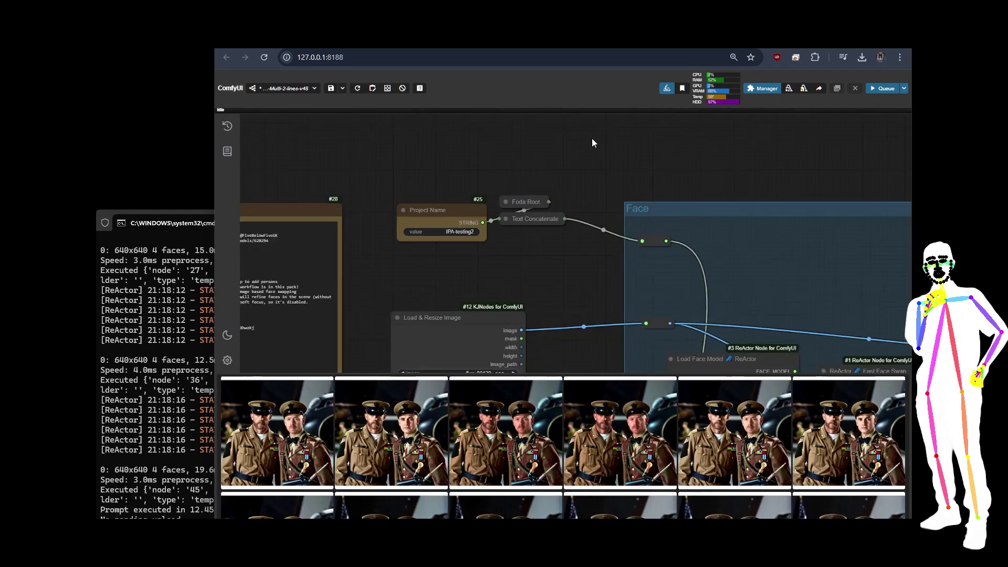
# Frame the top group of the Multi-2-lines-v48 workflow to check its two-officer swap preview.
pyautogui.moveTo(738, 157); pyautogui.dragTo(549, 112)
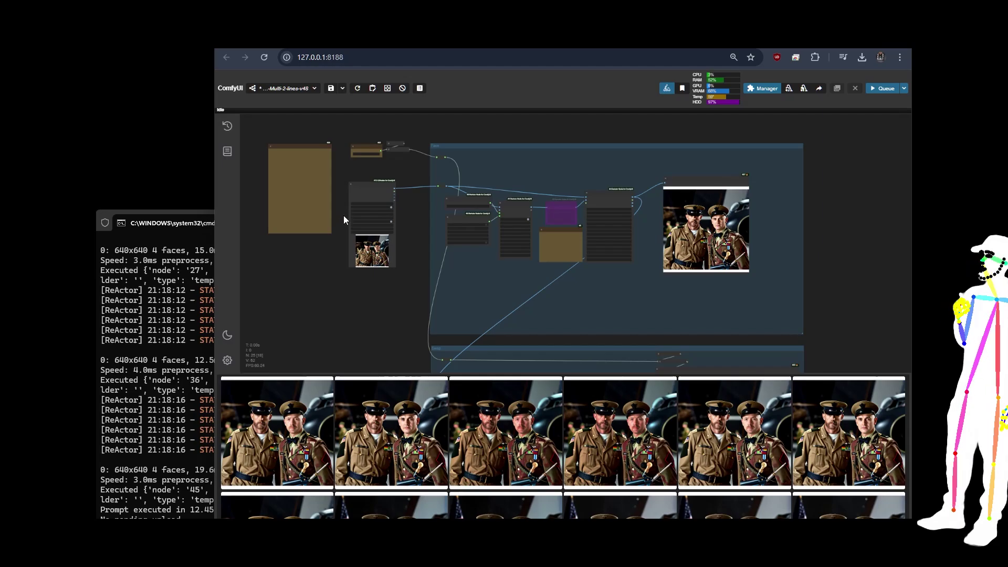
pyautogui.scroll(8, 343, 215)
pyautogui.scroll(-8, 420, 271)
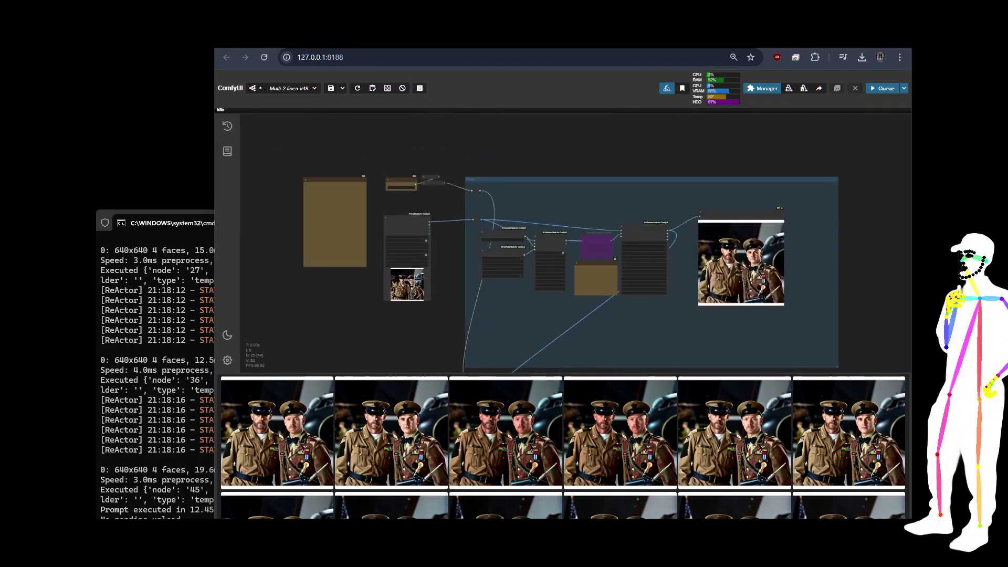
pyautogui.moveTo(560, 152); pyautogui.dragTo(545, 133)
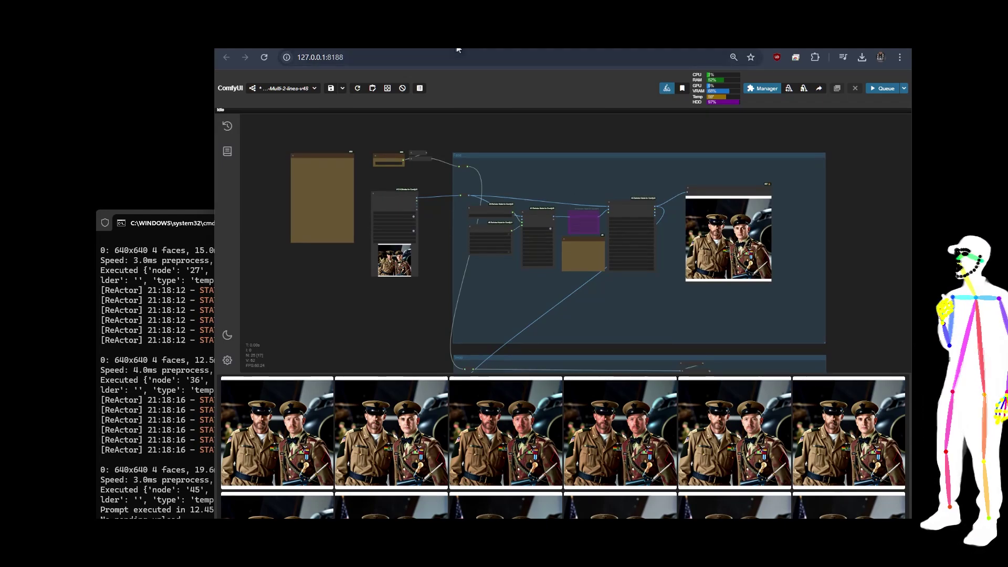
pyautogui.moveTo(457, 49)
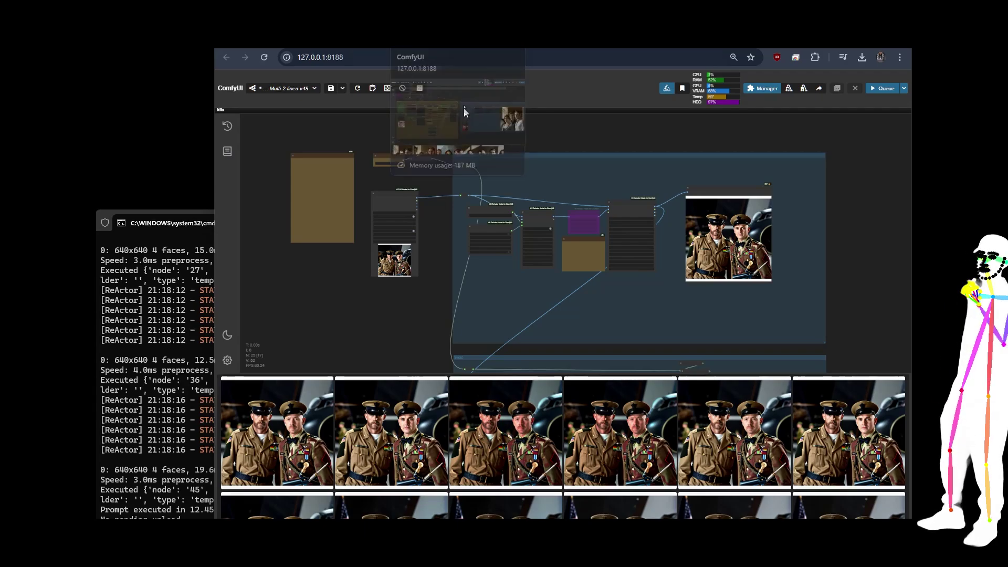
pyautogui.scroll(-6, 448, 181)
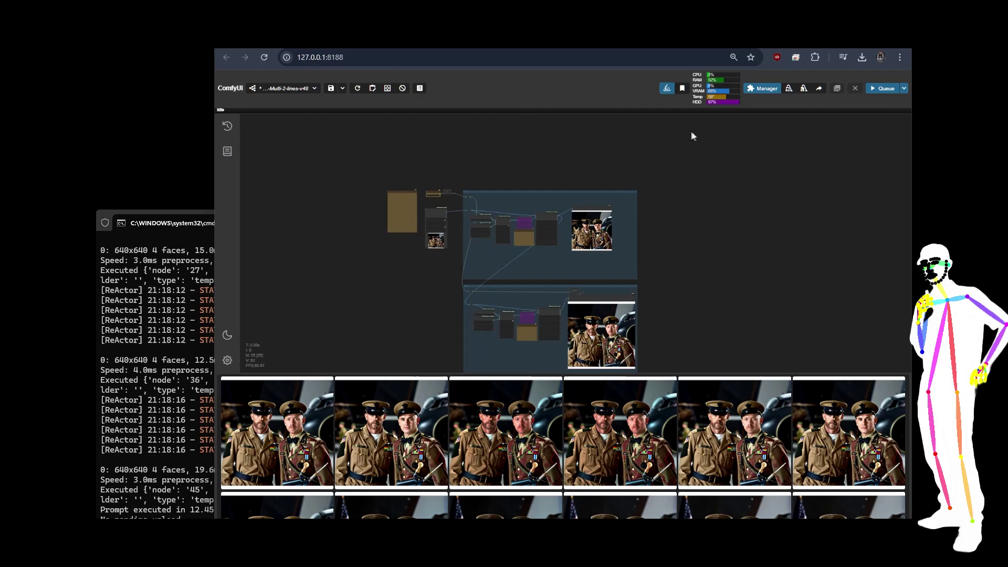
pyautogui.scroll(5, 458, 191)
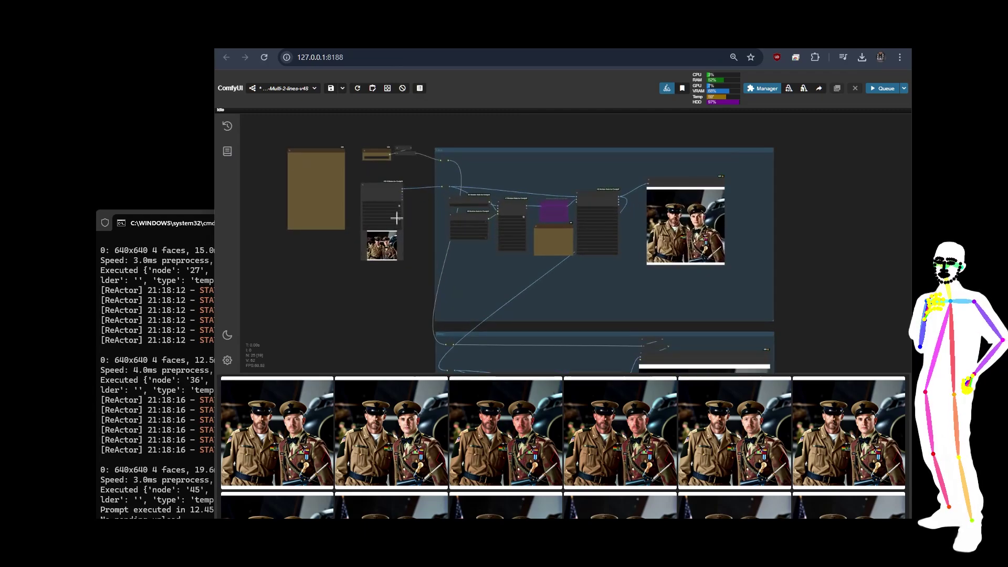
pyautogui.moveTo(422, 227); pyautogui.dragTo(431, 227)
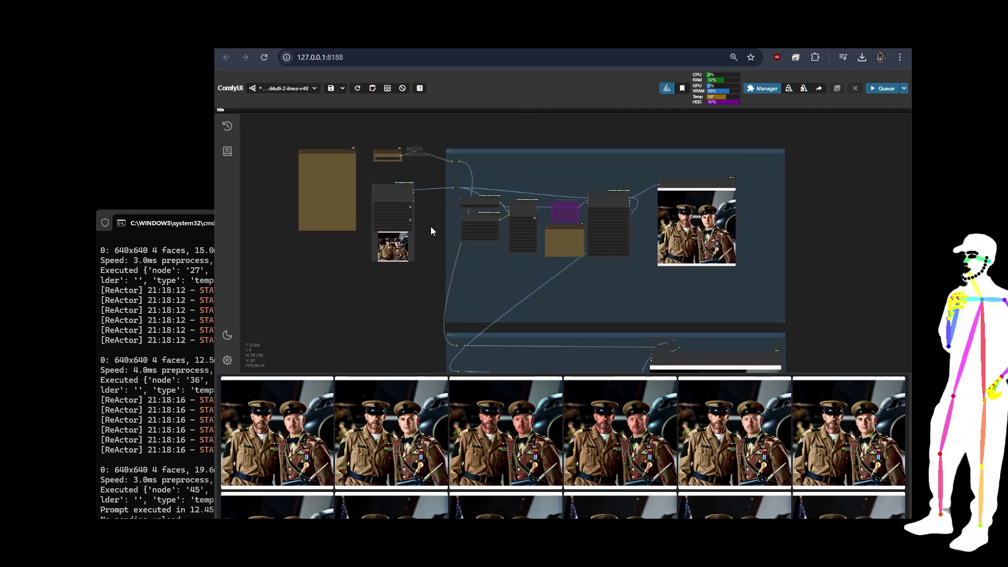